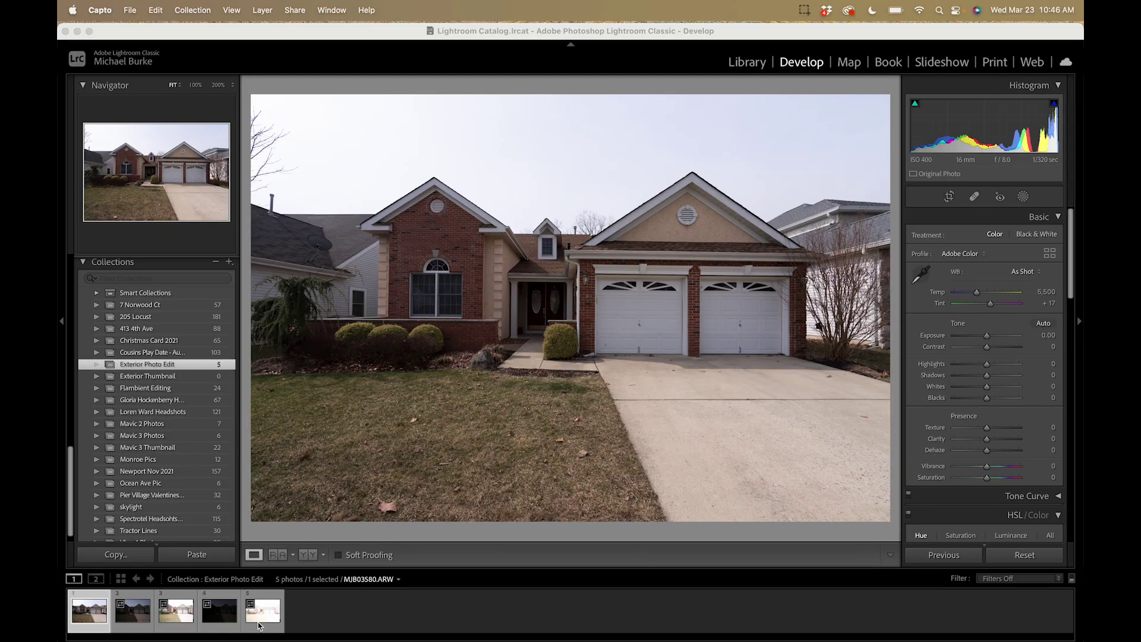
- Select all five bracketed exposures of the house and open them as layers in Photoshop
left_click(259, 625, "shift")
left_click(91, 622)
right_click(90, 624)
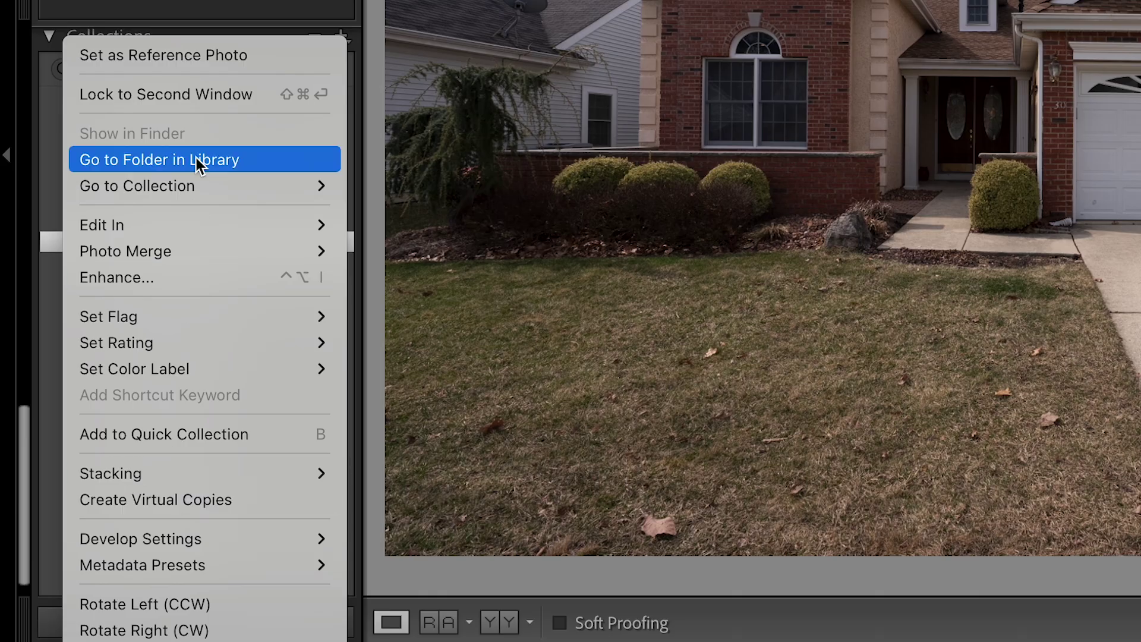
mouse_move(152, 358)
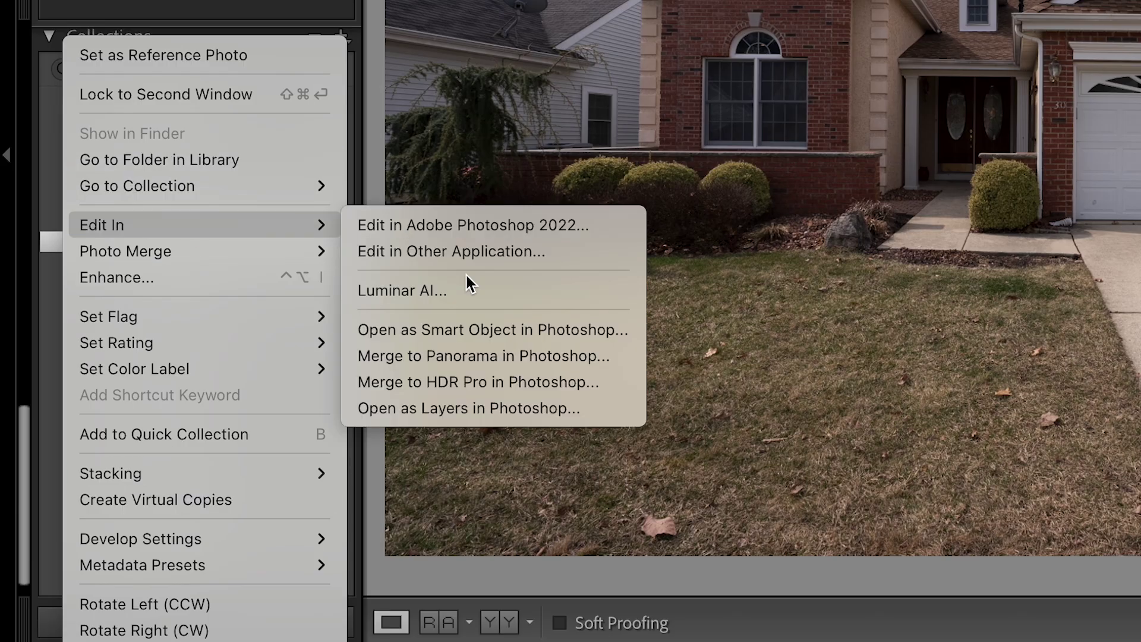
left_click(479, 410)
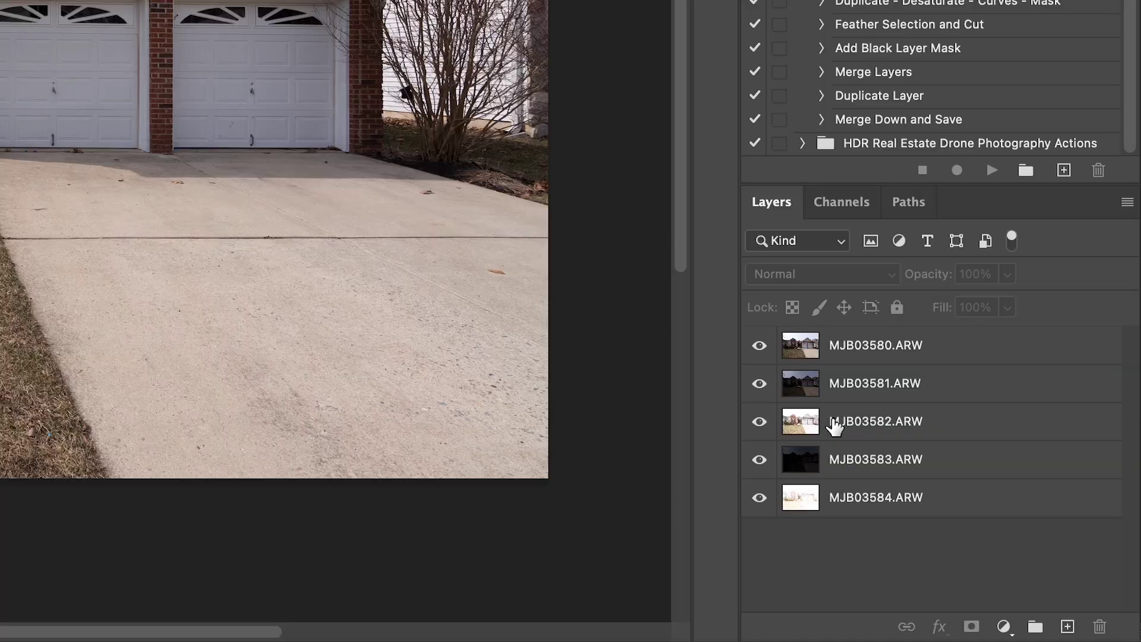
- Move the MJB03582.ARW layer to the top of the stack and run the Add Black Layer Mask action on it
left_click(835, 425)
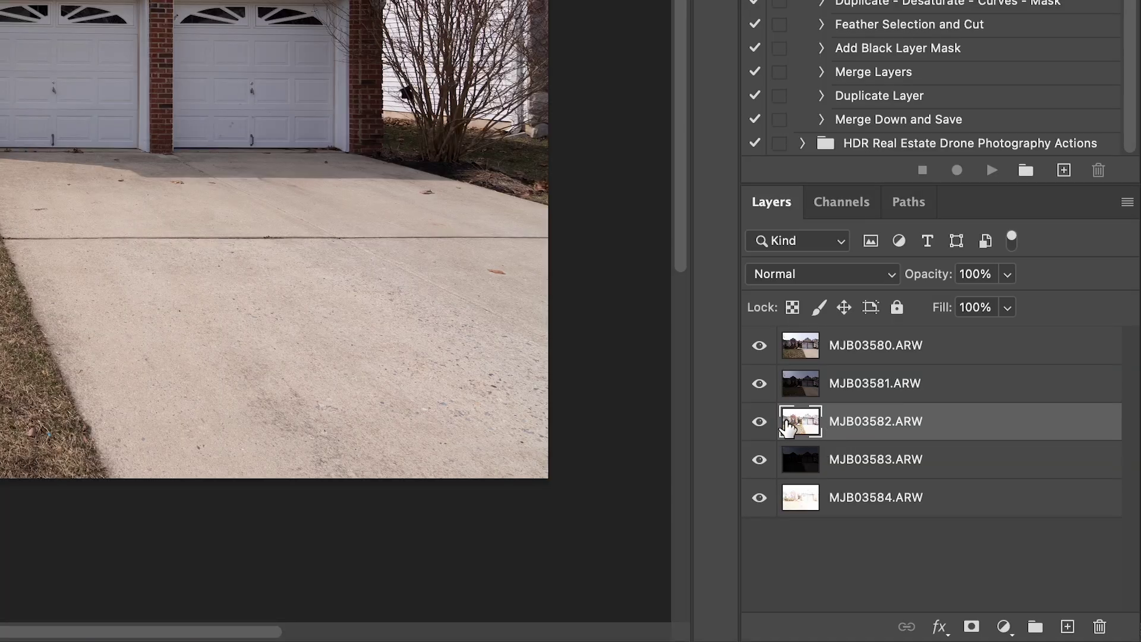
left_click_drag(839, 428, 811, 341)
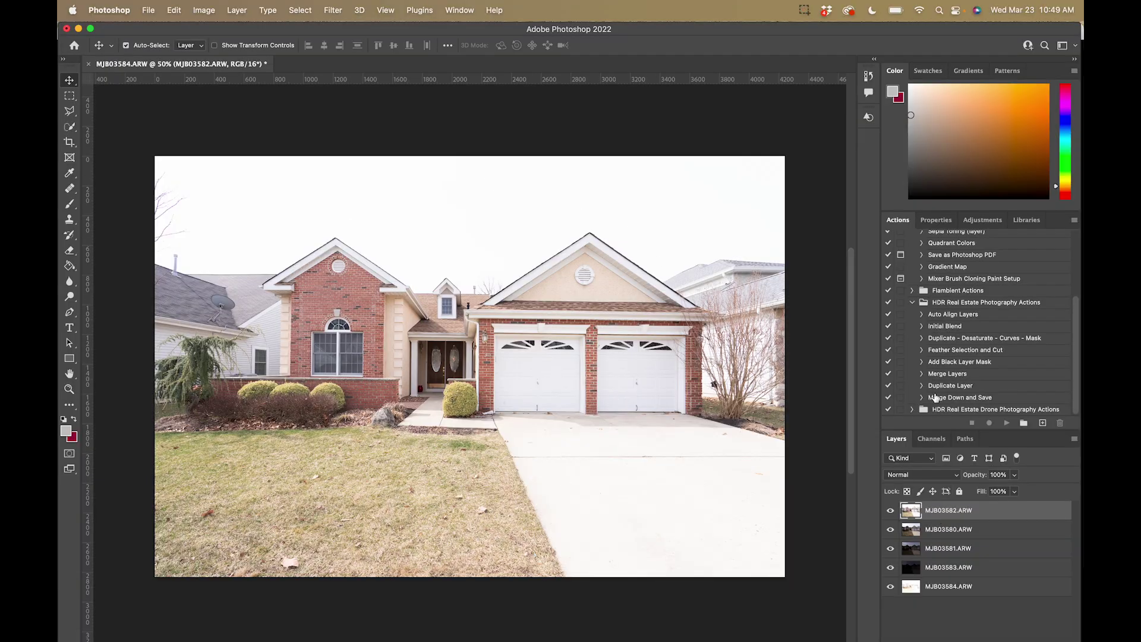
left_click(943, 362)
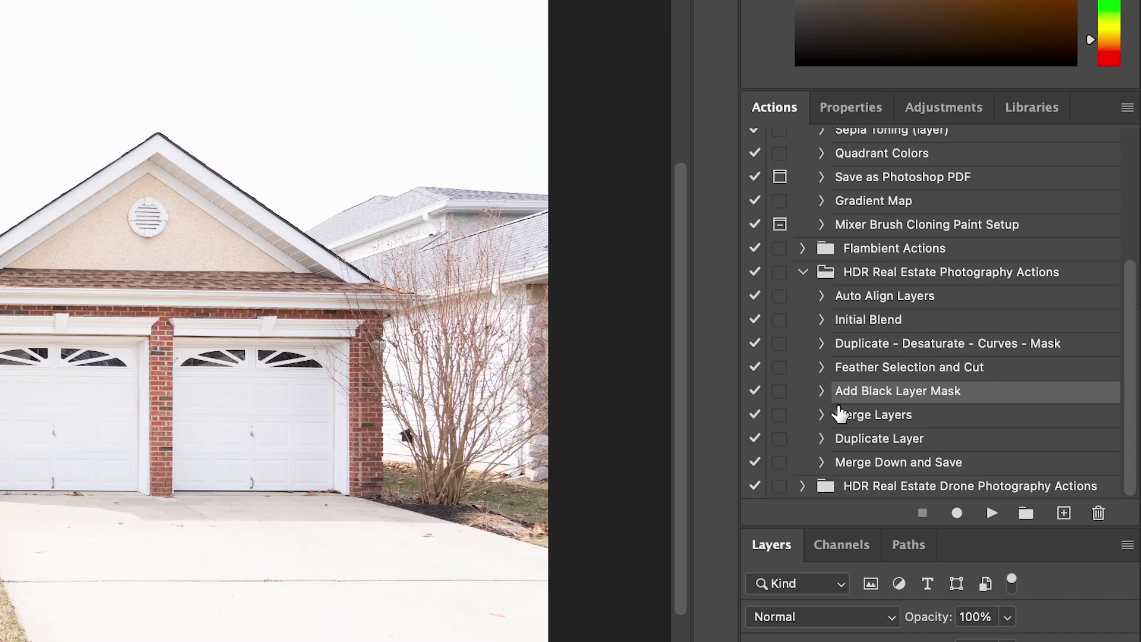
left_click(992, 513)
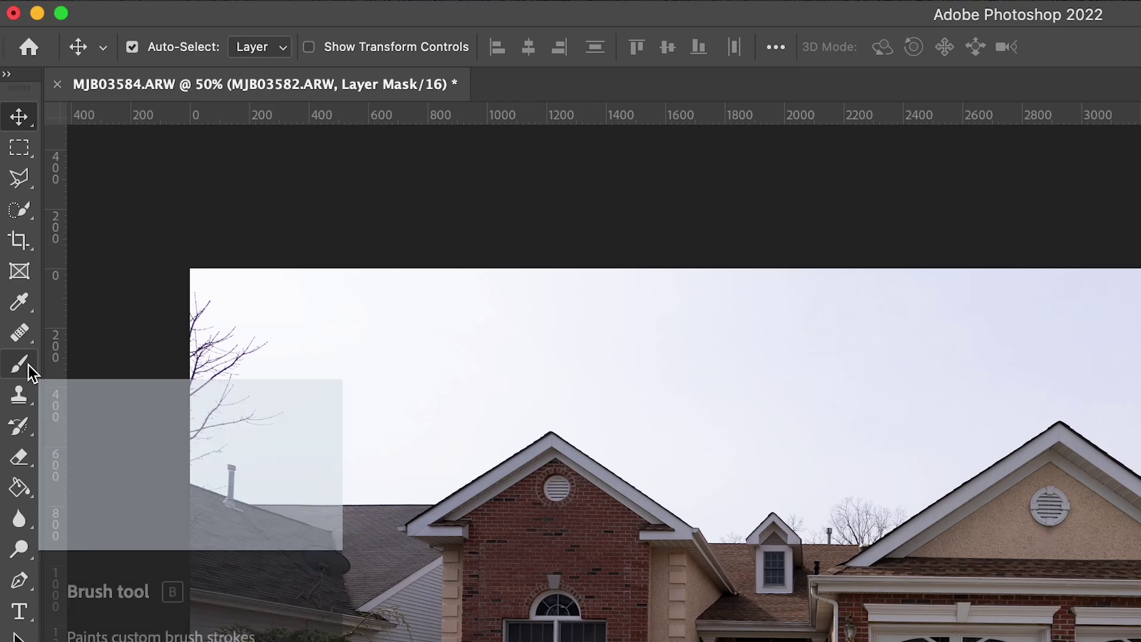
- Choose the Brush tool and set it to a size of 1400 px with 8% hardness
left_click(74, 204)
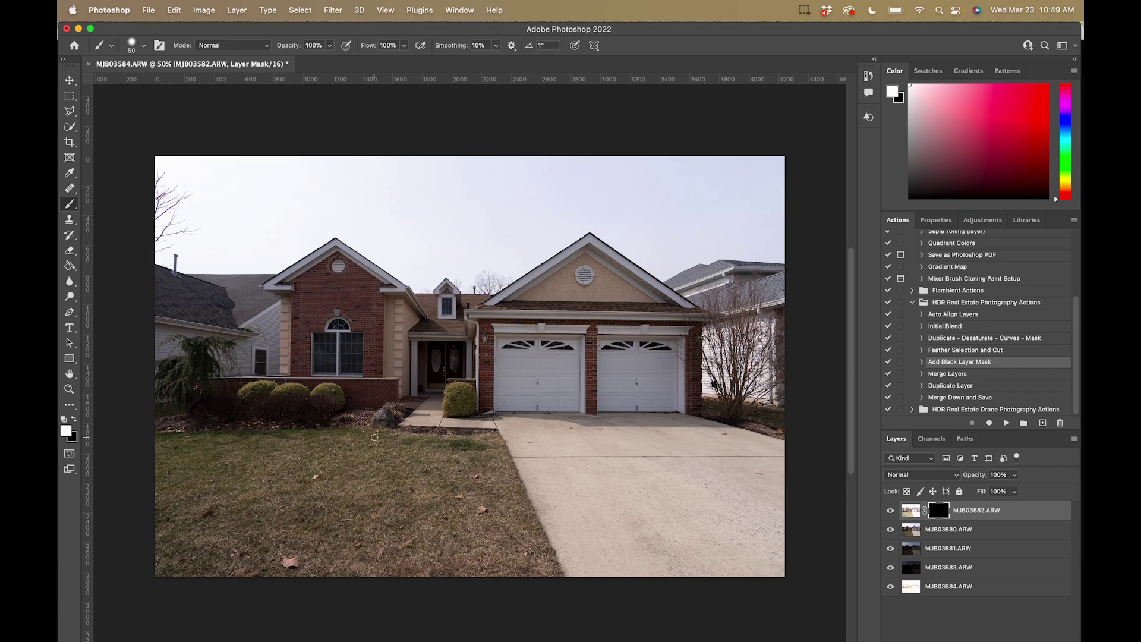
key("bracketright")
key("bracketright")
key("bracketright")
key("bracketright")
key("bracketright")
key("bracketright")
key("bracketright")
key("bracketright")
key("bracketright")
key("bracketright")
key("bracketright")
key("bracketright")
key("bracketright")
key("bracketleft")
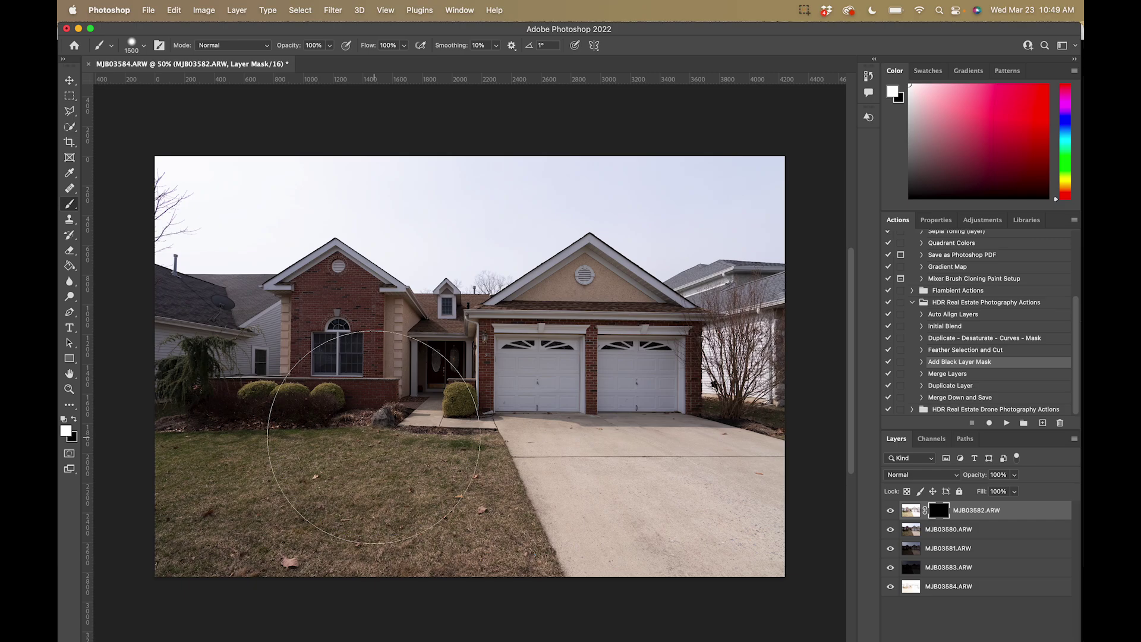
key("bracketleft")
left_click(143, 46)
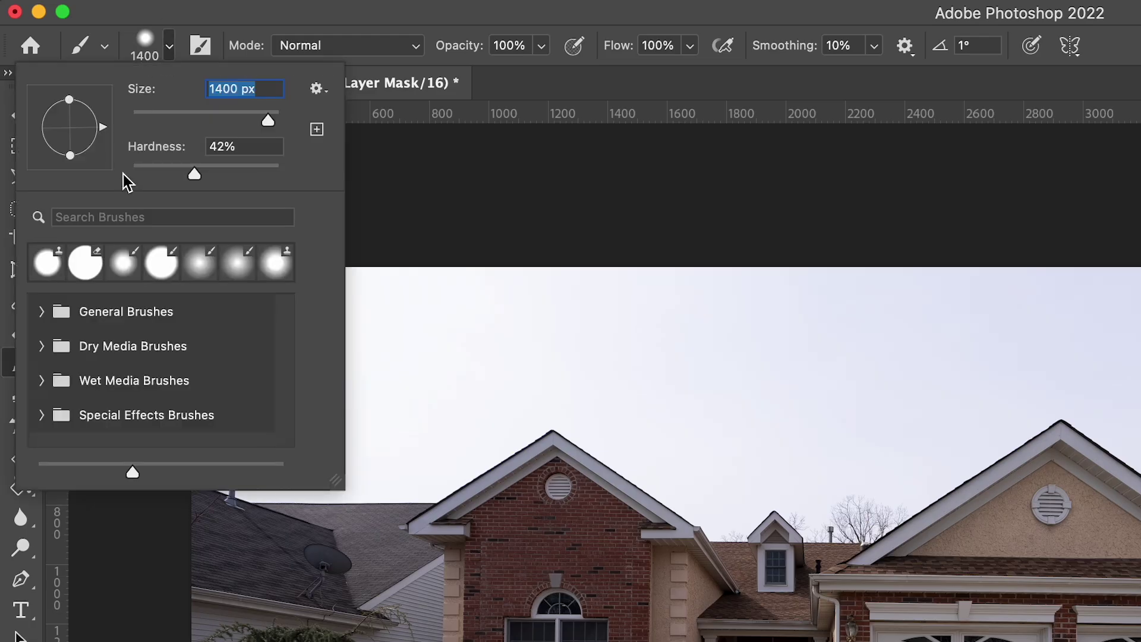
left_click_drag(141, 173, 145, 176)
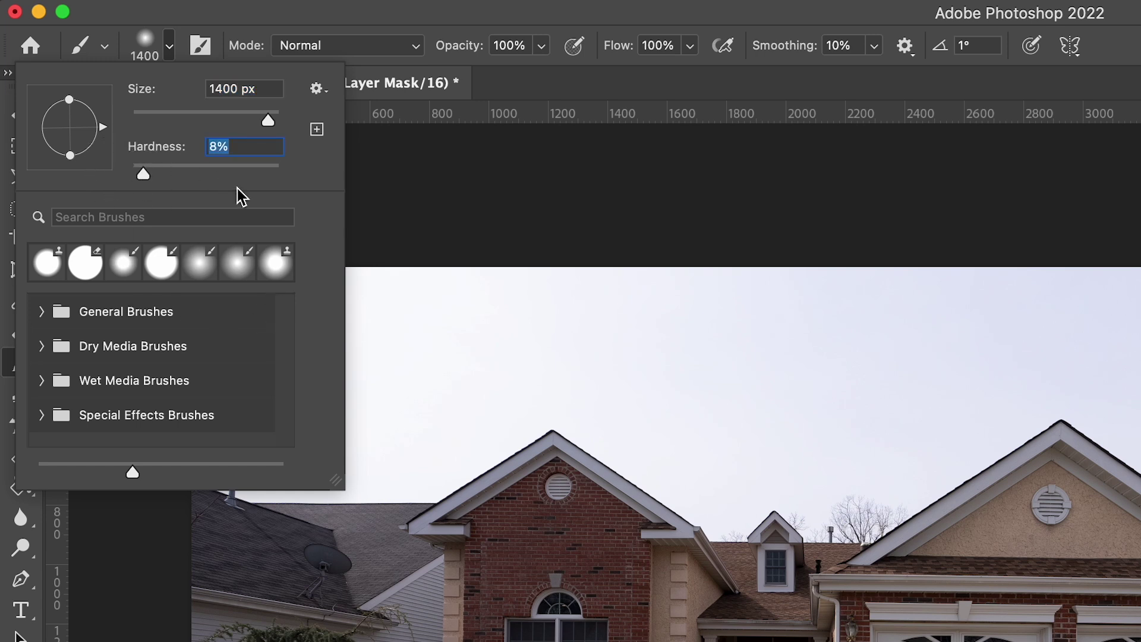
left_click(678, 98)
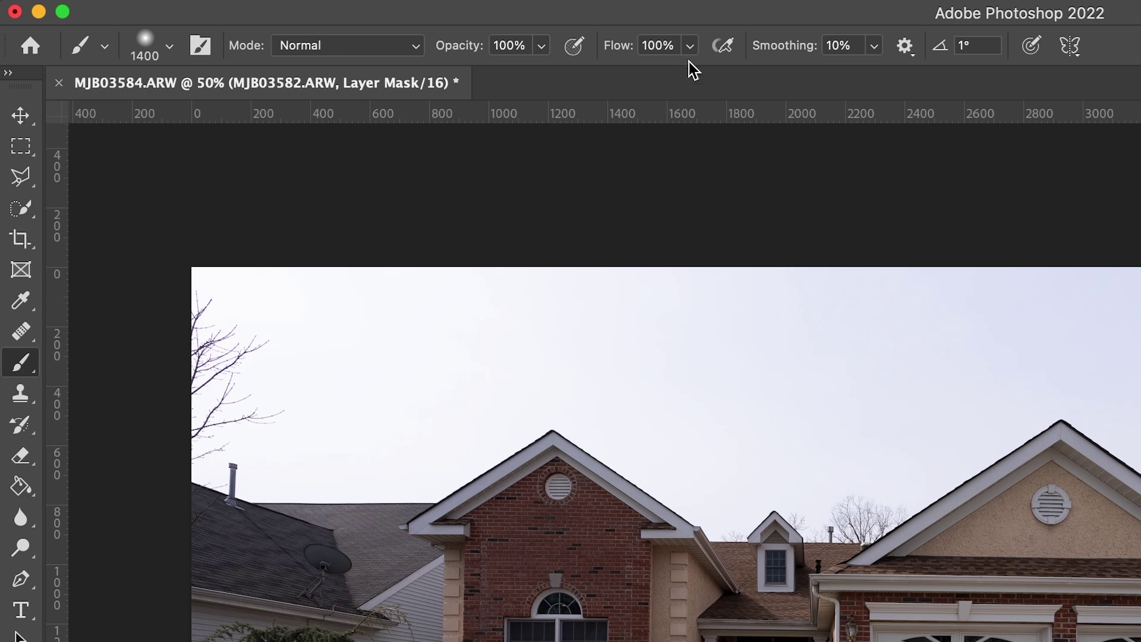
- Set the brush flow to 5%
left_click(689, 46)
left_click_drag(652, 74, 592, 82)
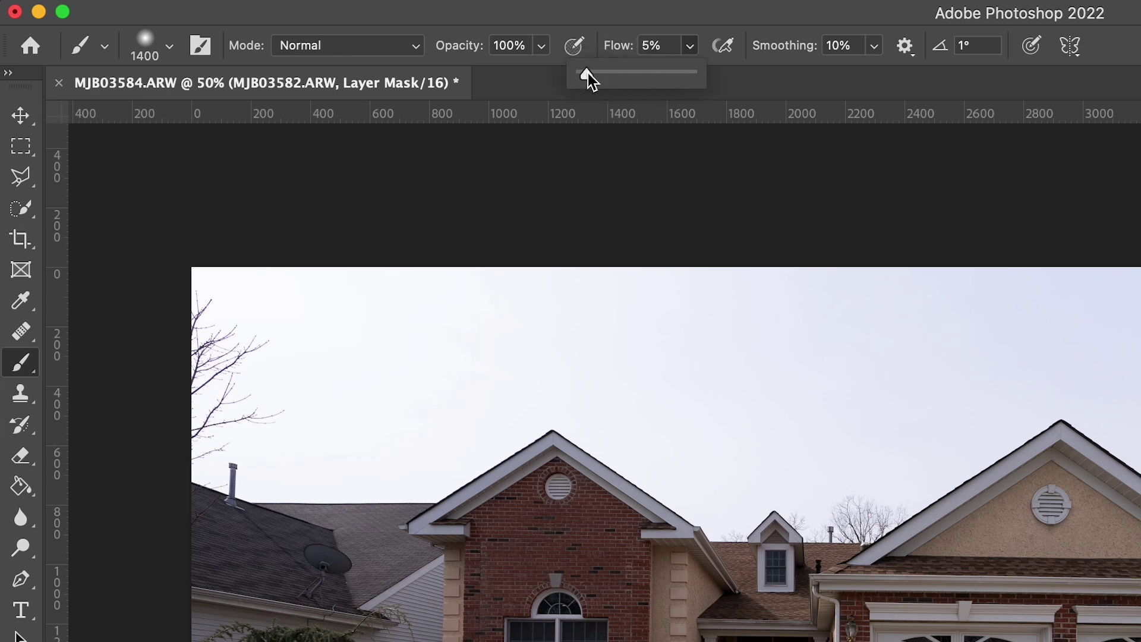
key("Return")
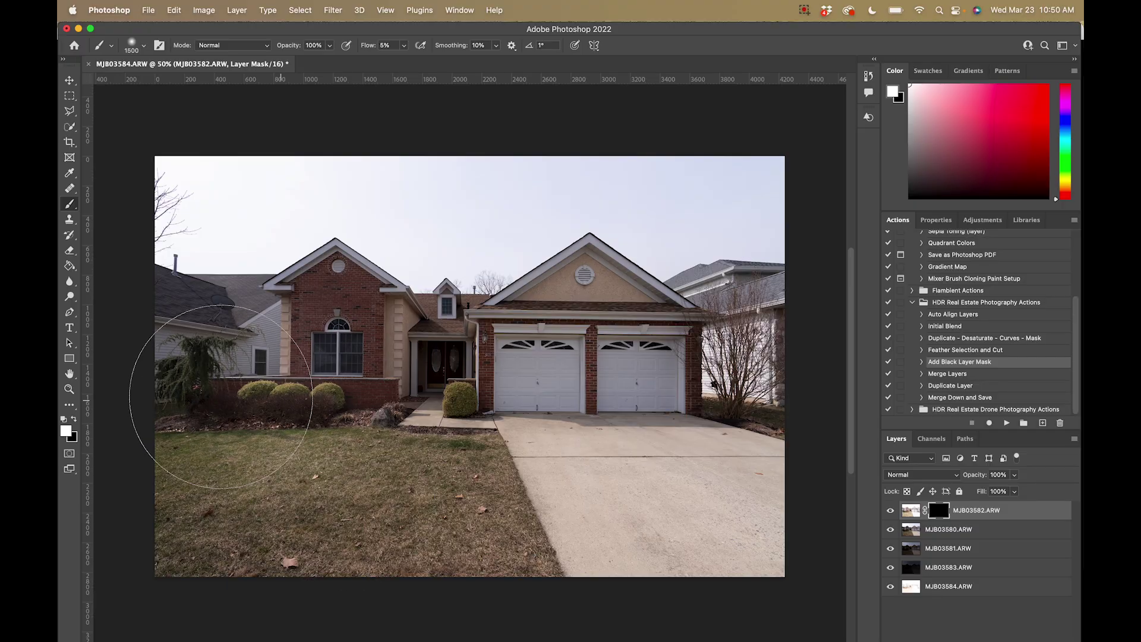
- Paint white on the MJB03582.ARW mask across the house front and shrubs to brighten them with the lighter exposure
mouse_move(220, 396)
left_mouse_down()
mouse_move(345, 363)
mouse_move(368, 318)
mouse_move(416, 369)
mouse_move(458, 385)
mouse_move(443, 371)
mouse_move(452, 357)
mouse_move(431, 360)
mouse_move(440, 352)
left_mouse_up()
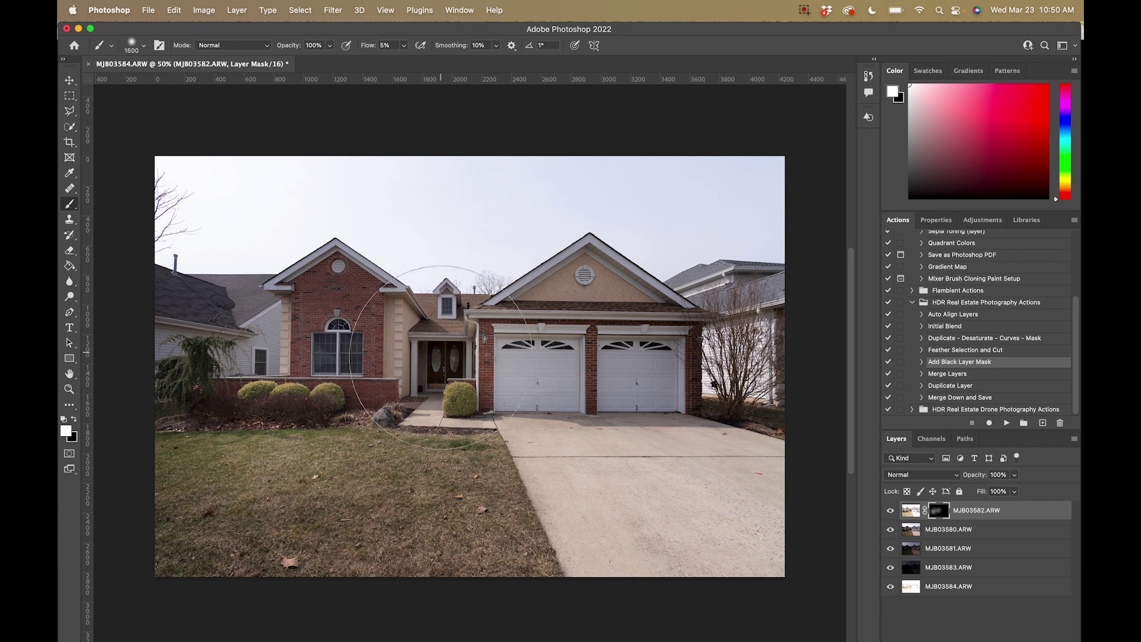
mouse_move(701, 380)
left_mouse_down()
mouse_move(654, 368)
mouse_move(565, 309)
mouse_move(511, 296)
mouse_move(541, 294)
mouse_move(458, 367)
left_mouse_up()
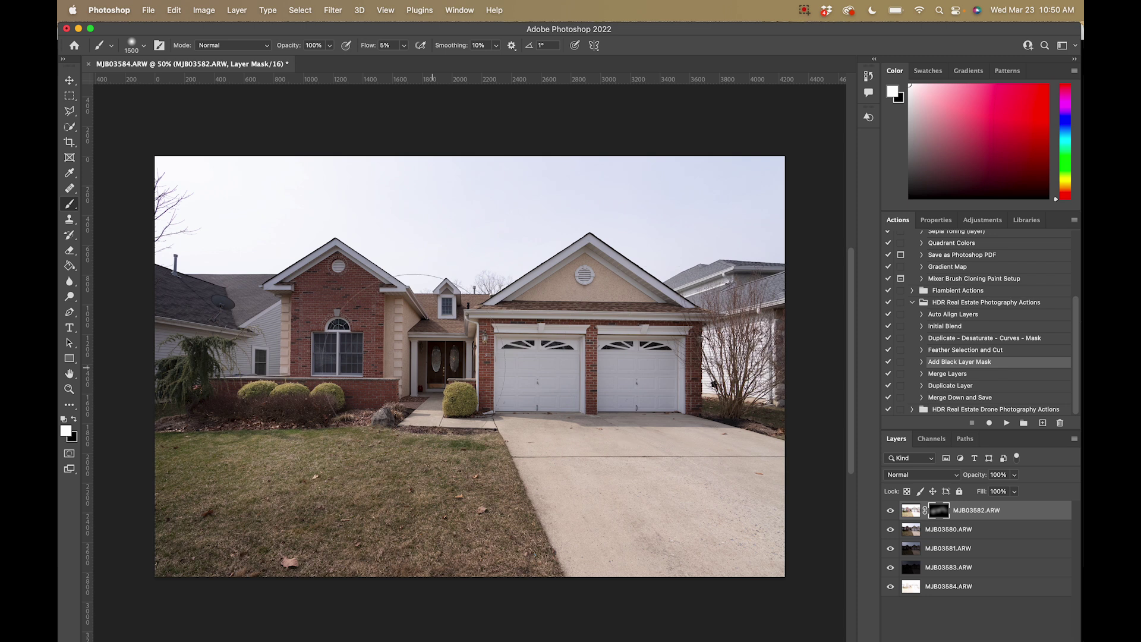
mouse_move(321, 336)
left_mouse_down()
mouse_move(297, 393)
mouse_move(182, 388)
mouse_move(325, 445)
mouse_move(433, 389)
mouse_move(529, 267)
mouse_move(743, 357)
mouse_move(757, 427)
mouse_move(600, 636)
mouse_move(256, 544)
mouse_move(119, 401)
left_mouse_up()
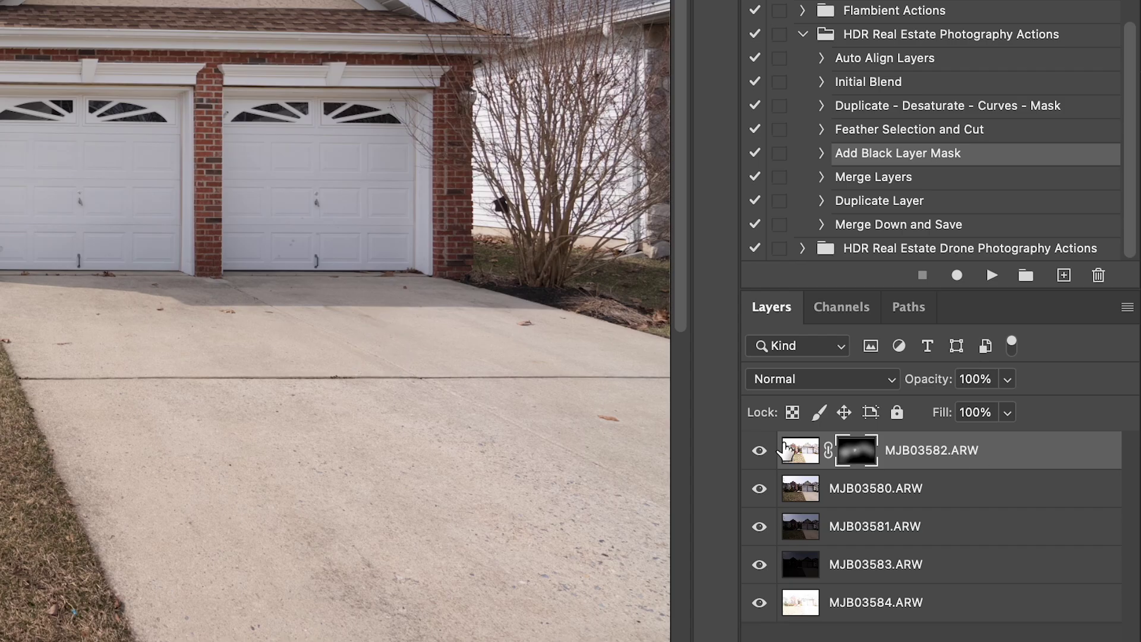
- Merge the masked MJB03582.ARW layer with MJB03580.ARW using the Merge Layers action
left_click(802, 457)
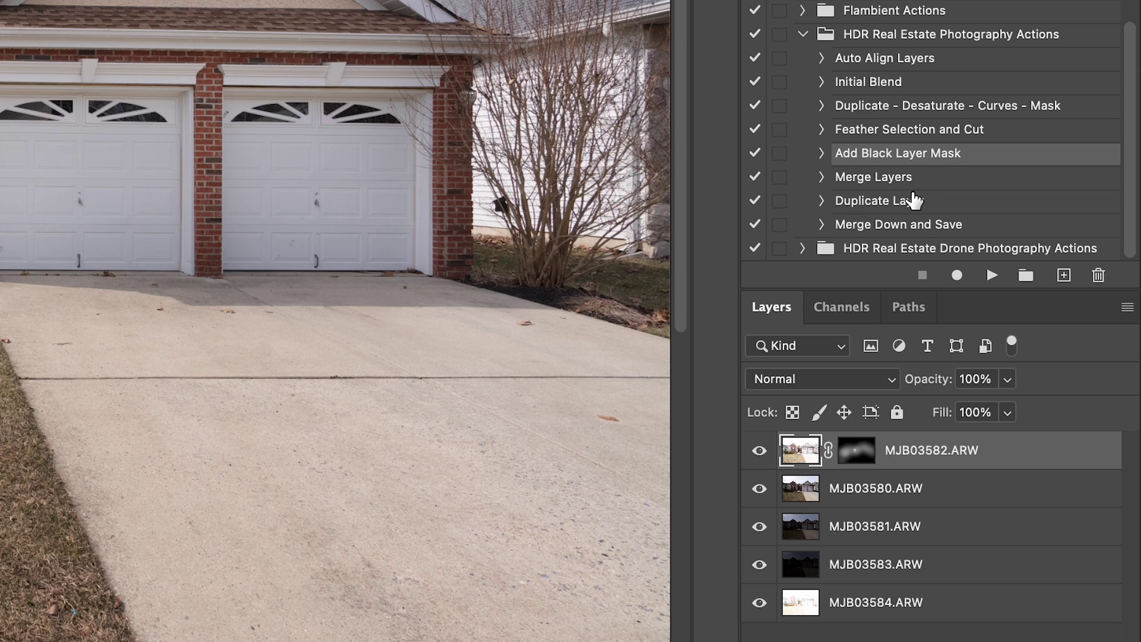
left_click(892, 186)
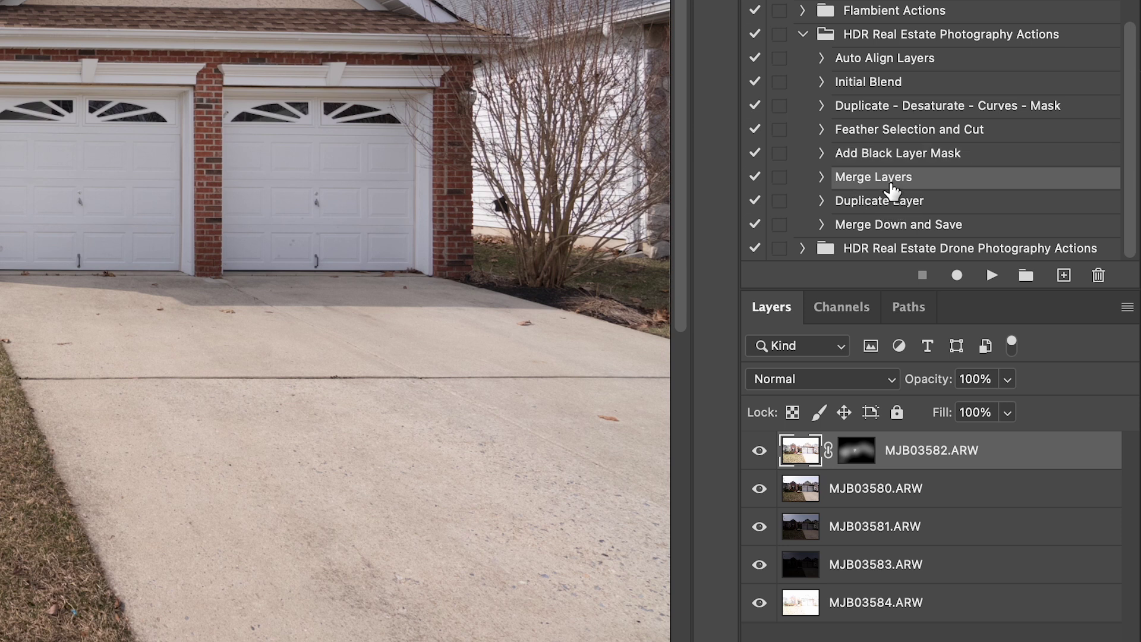
left_click(994, 276)
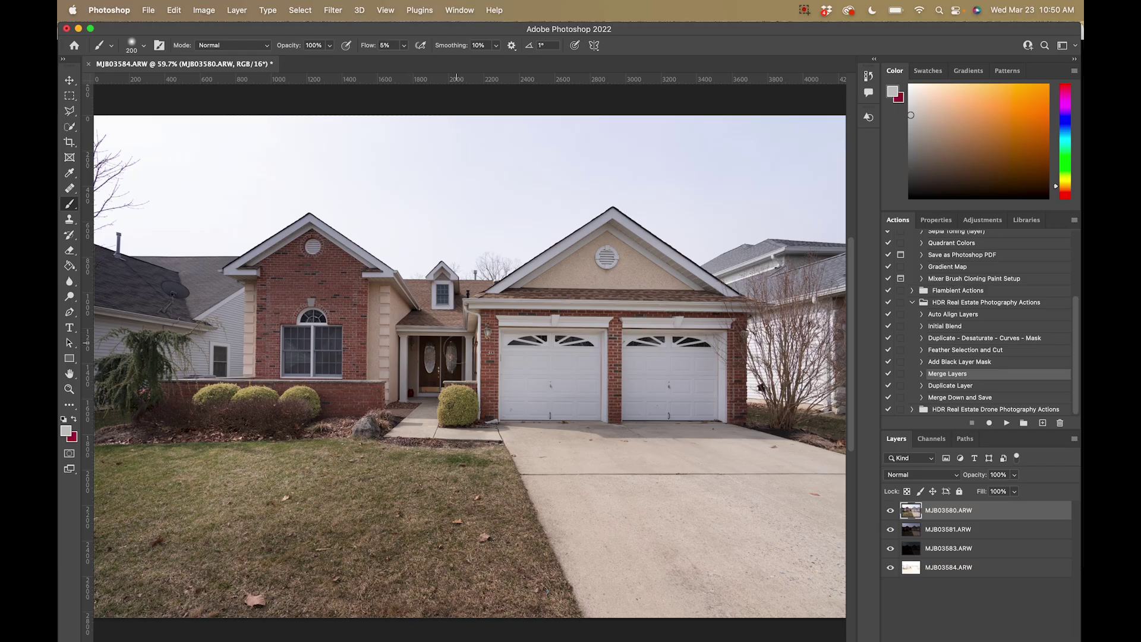
- Move the MJB03584.ARW layer to the top of the stack and run the Add Black Layer Mask action on it
left_click(921, 571)
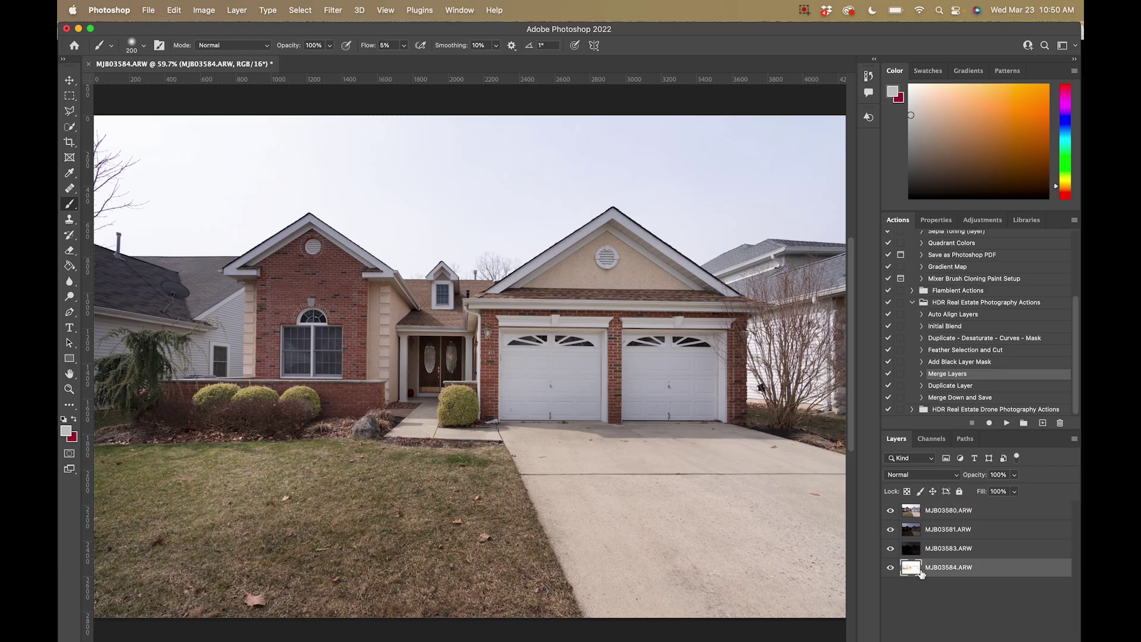
left_click_drag(907, 571, 909, 511)
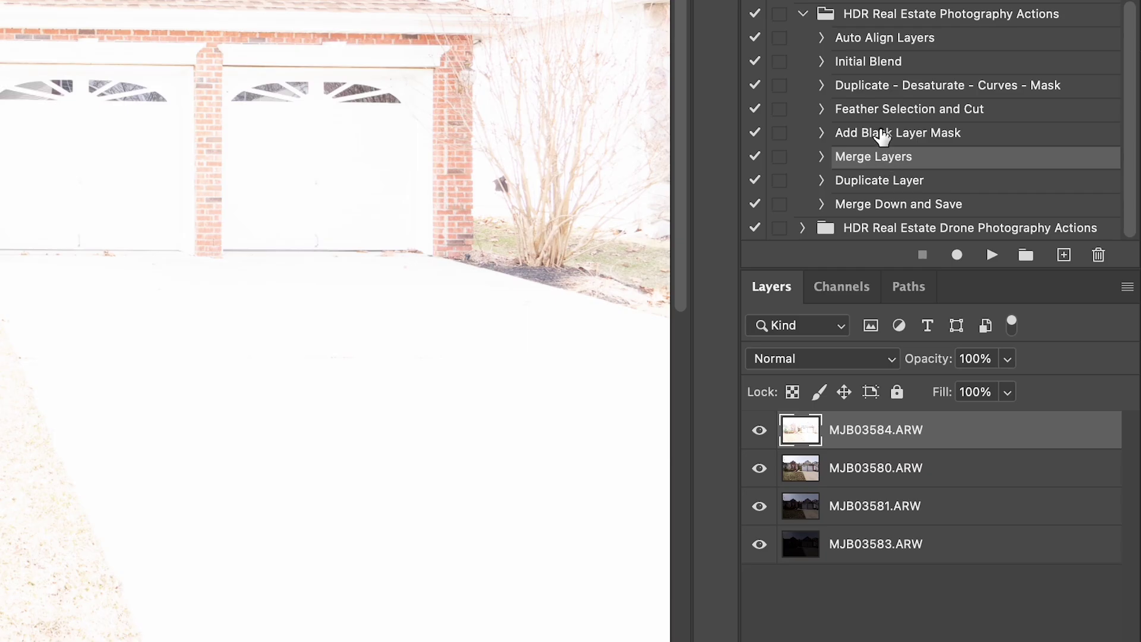
left_click(965, 360)
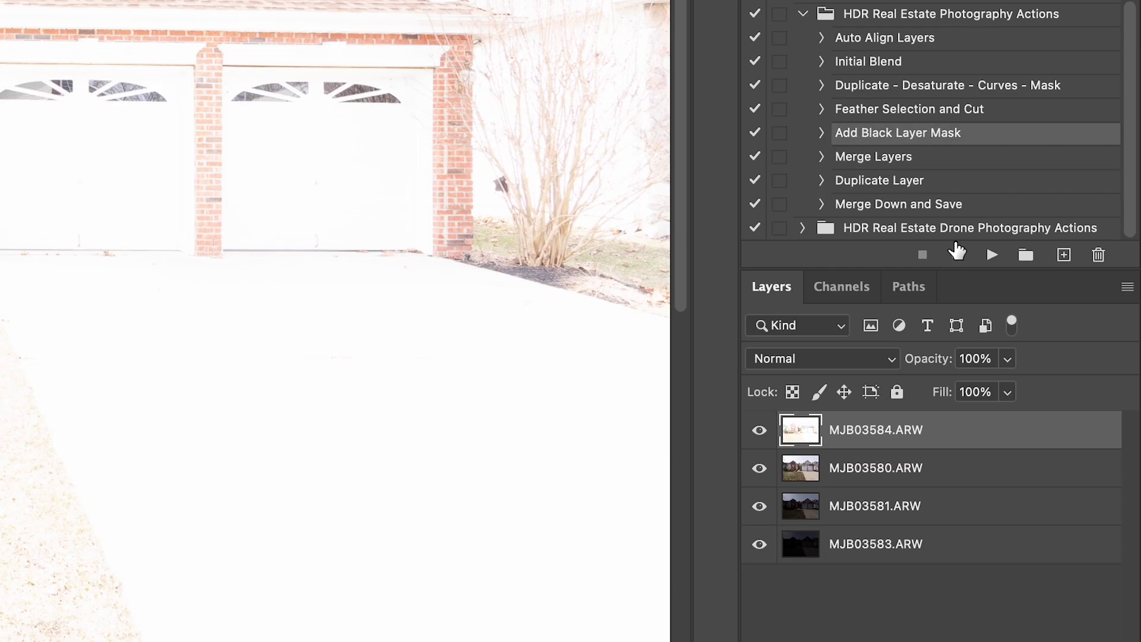
left_click(991, 254)
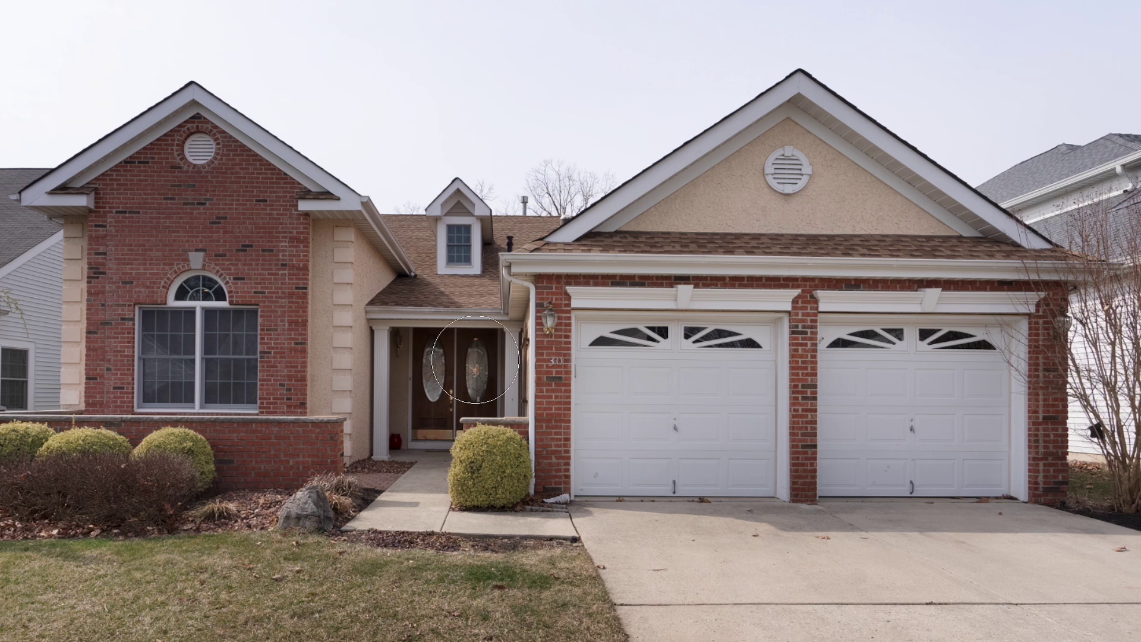
- Paint white on the MJB03584.ARW mask over the front doors to brighten the entryway
mouse_move(434, 355)
left_mouse_down()
mouse_move(451, 410)
mouse_move(416, 428)
mouse_move(419, 356)
mouse_move(381, 391)
mouse_move(416, 431)
mouse_move(481, 362)
mouse_move(436, 425)
mouse_move(404, 431)
mouse_move(469, 404)
mouse_move(431, 351)
mouse_move(381, 493)
left_mouse_up()
mouse_move(400, 336)
left_mouse_down()
mouse_move(484, 341)
mouse_move(428, 446)
left_mouse_up()
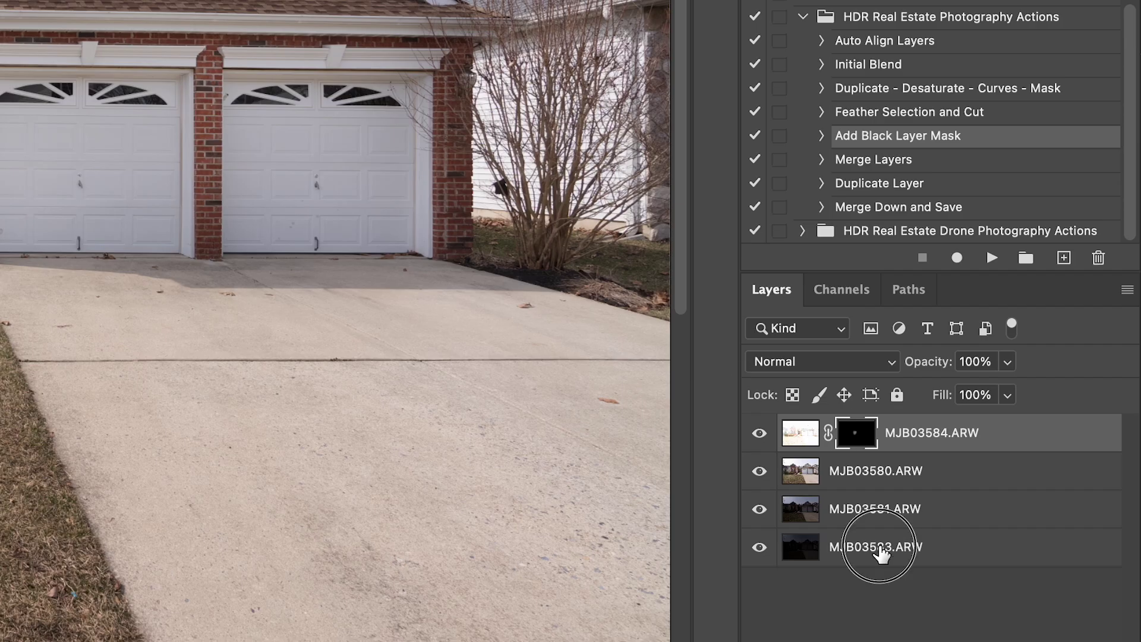
- Select all four remaining layers and combine them with the Merge Layers action
left_click(921, 566, "shift")
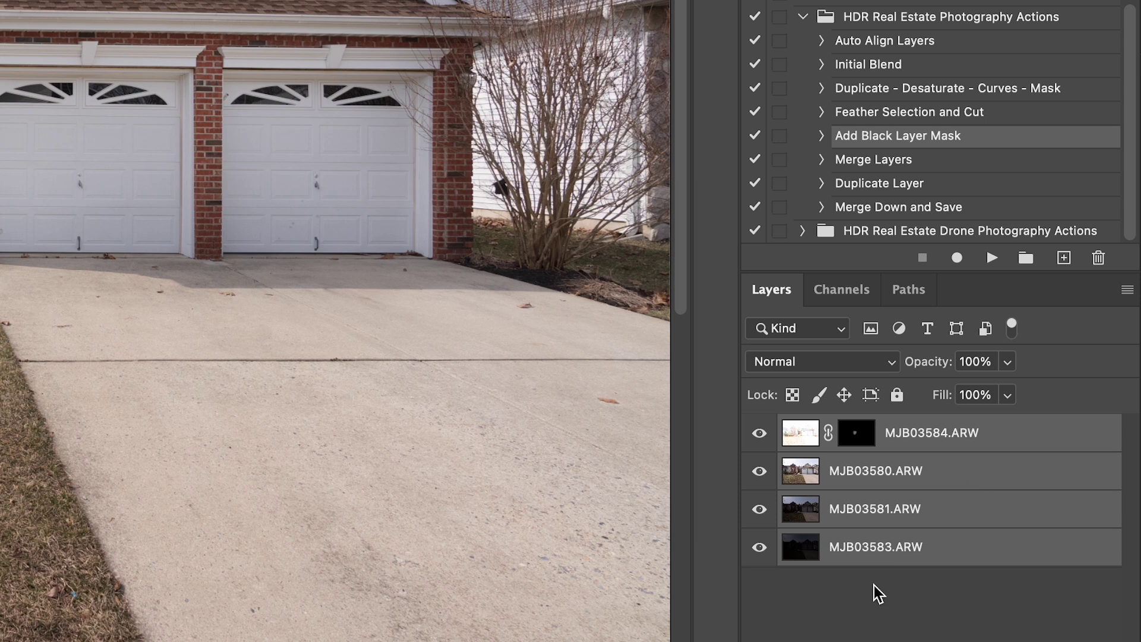
left_click(882, 172)
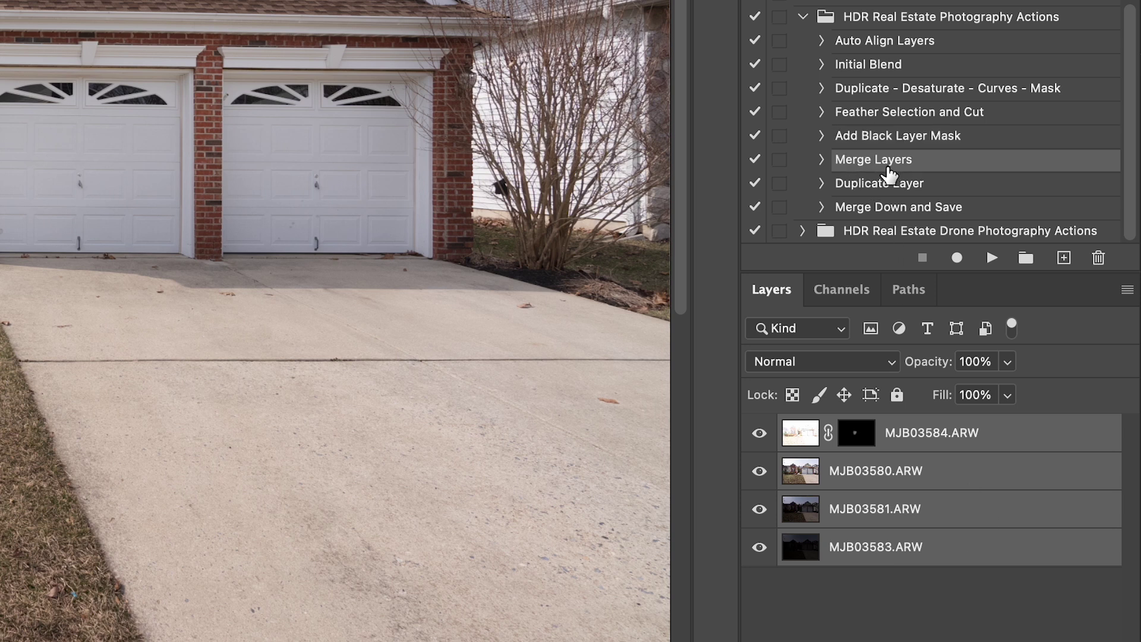
left_click(992, 260)
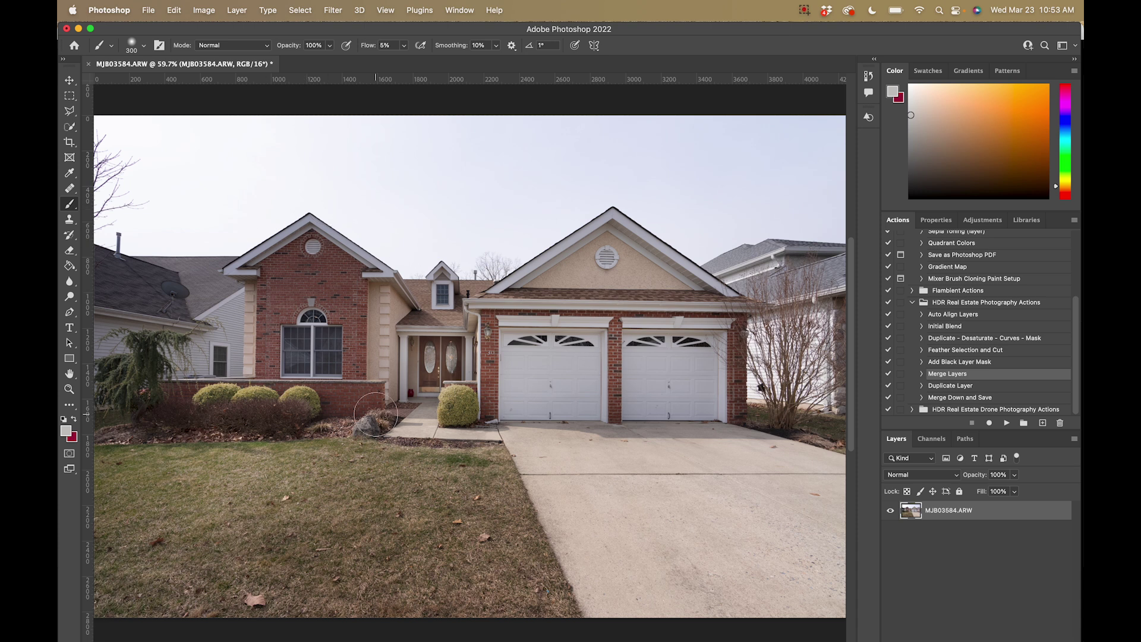
- Start Sky Replacement and pick a blue sky with wispy clouds from the IREP Sky Replacement pack
left_click(173, 10)
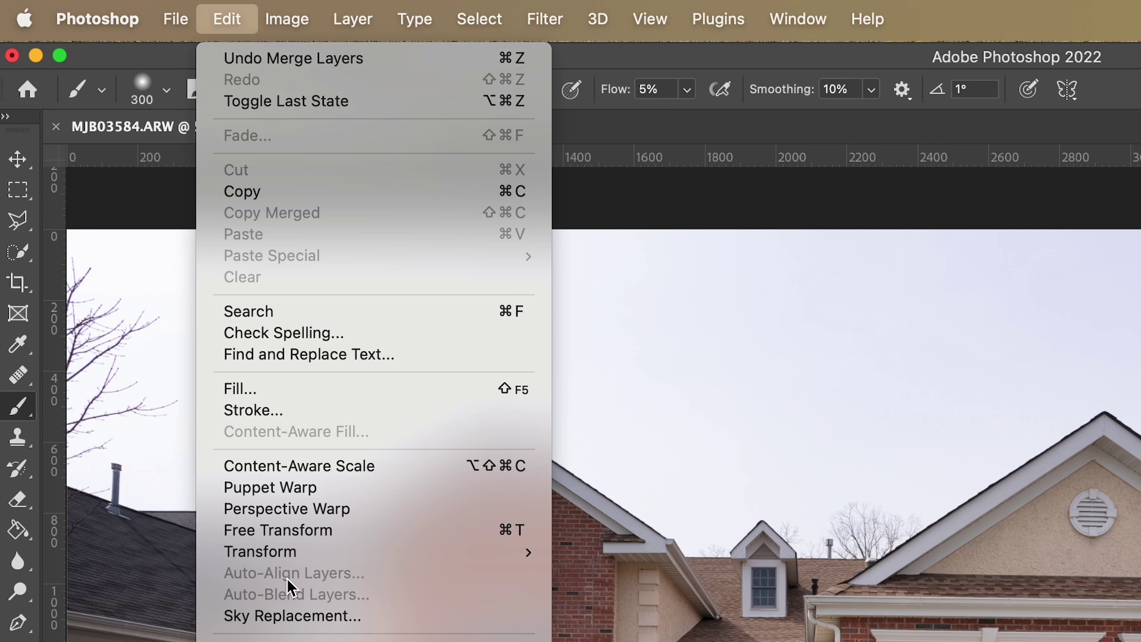
left_click(291, 615)
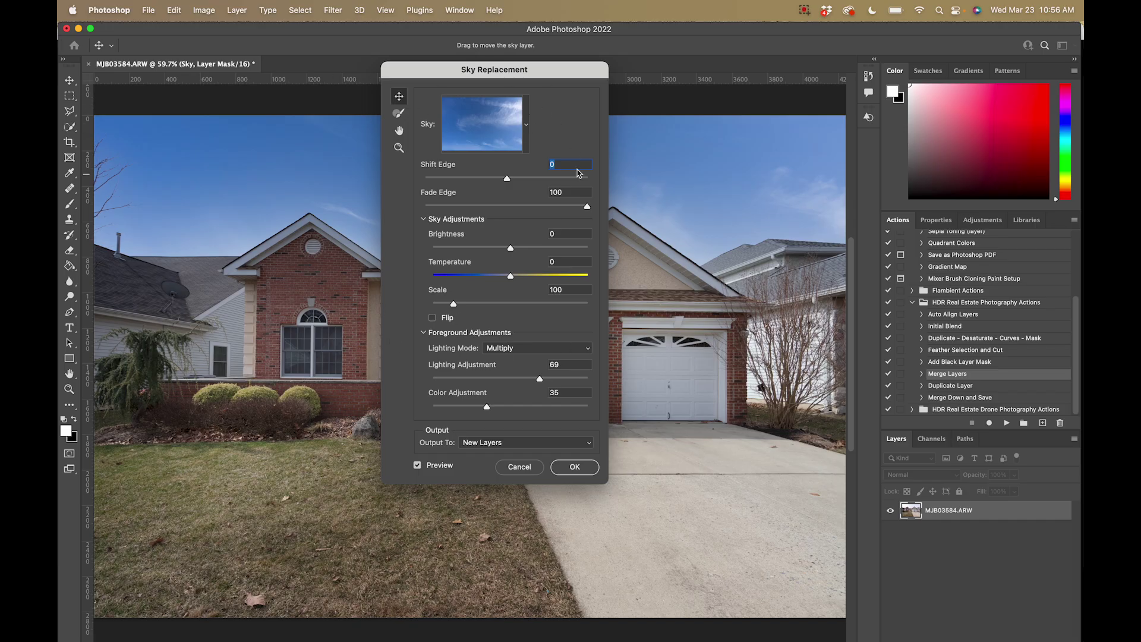
left_click(526, 126)
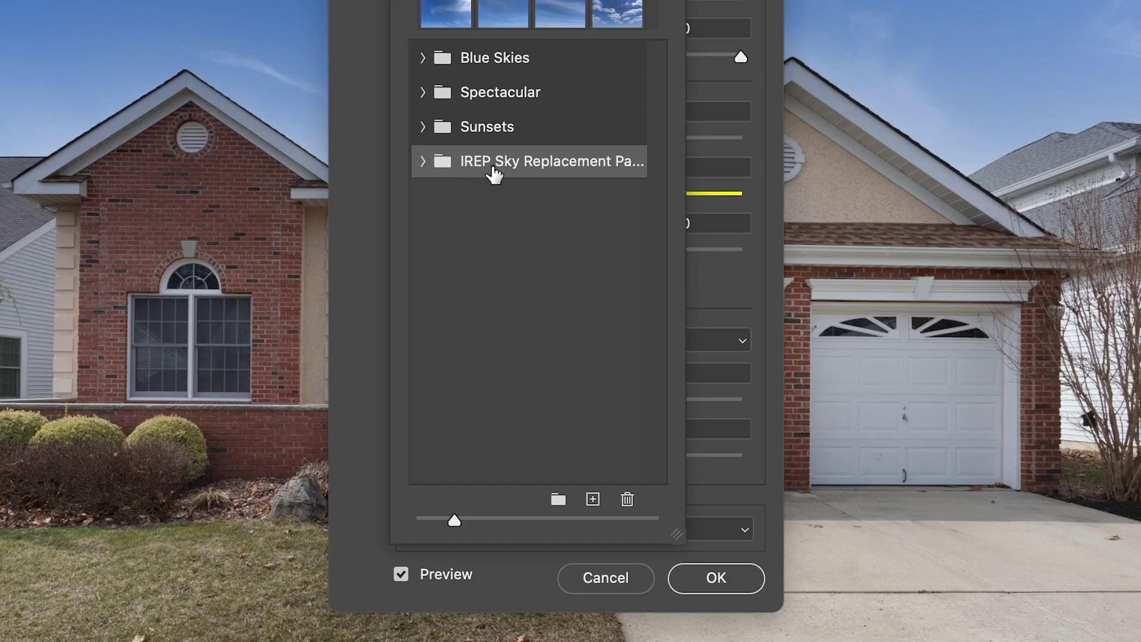
left_click(423, 161)
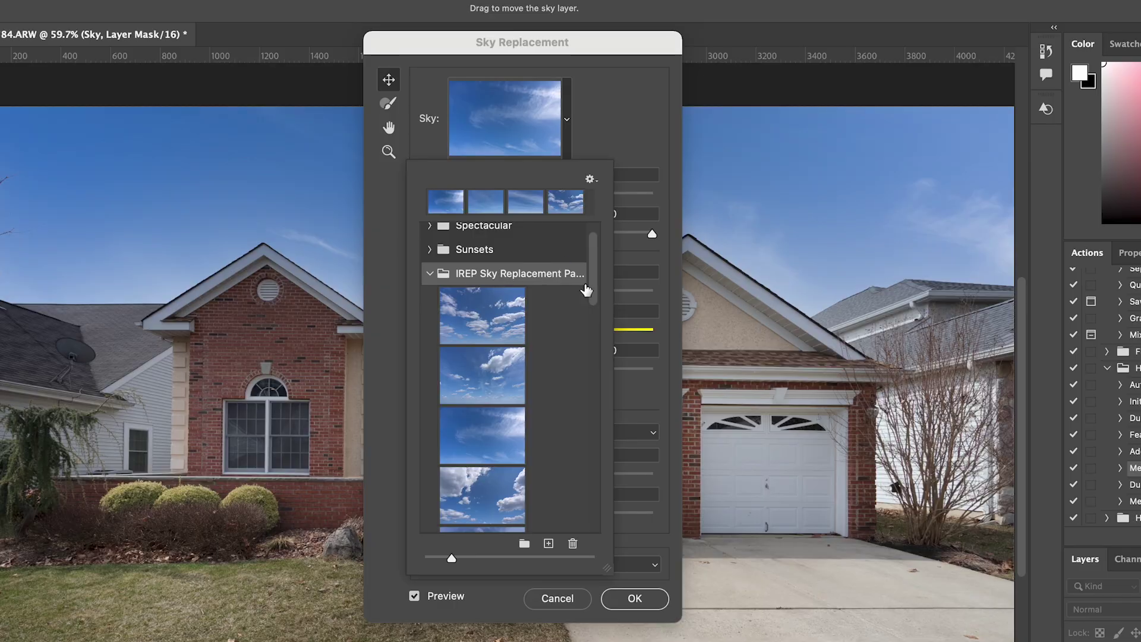
mouse_move(593, 289)
left_mouse_down()
mouse_move(573, 517)
mouse_move(580, 445)
mouse_move(579, 487)
mouse_move(570, 474)
mouse_move(581, 503)
left_mouse_up()
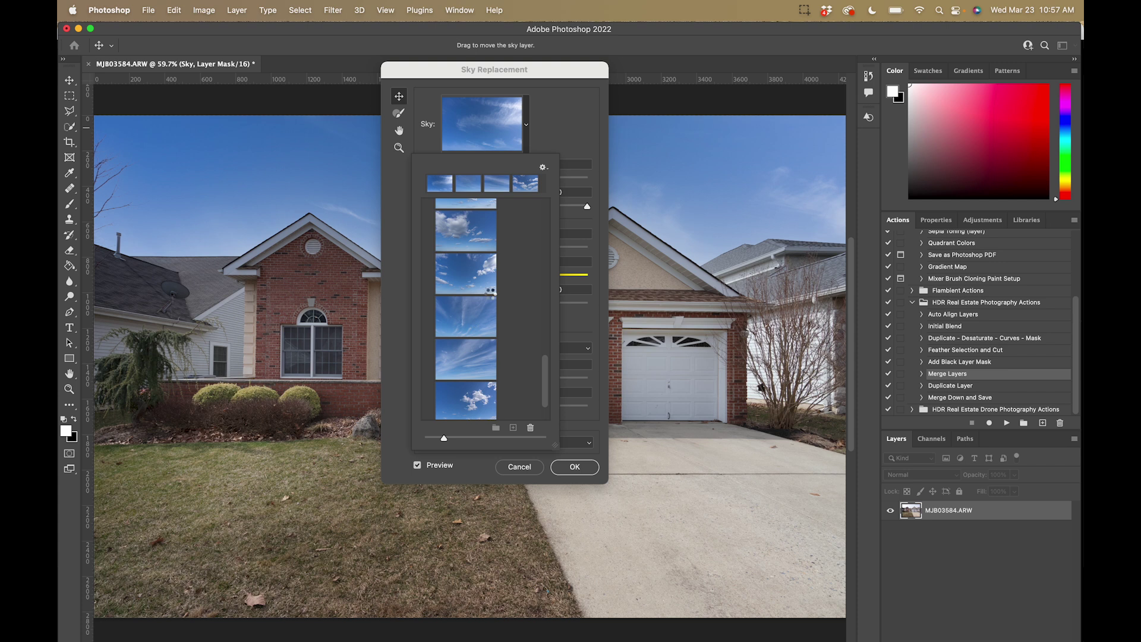
left_click(482, 388)
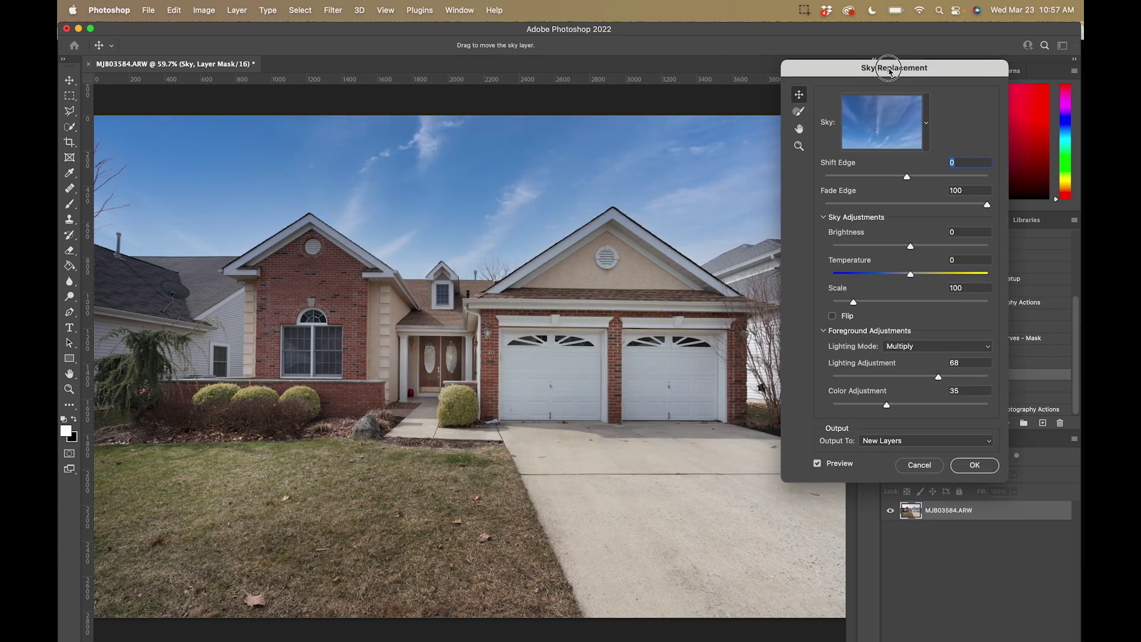
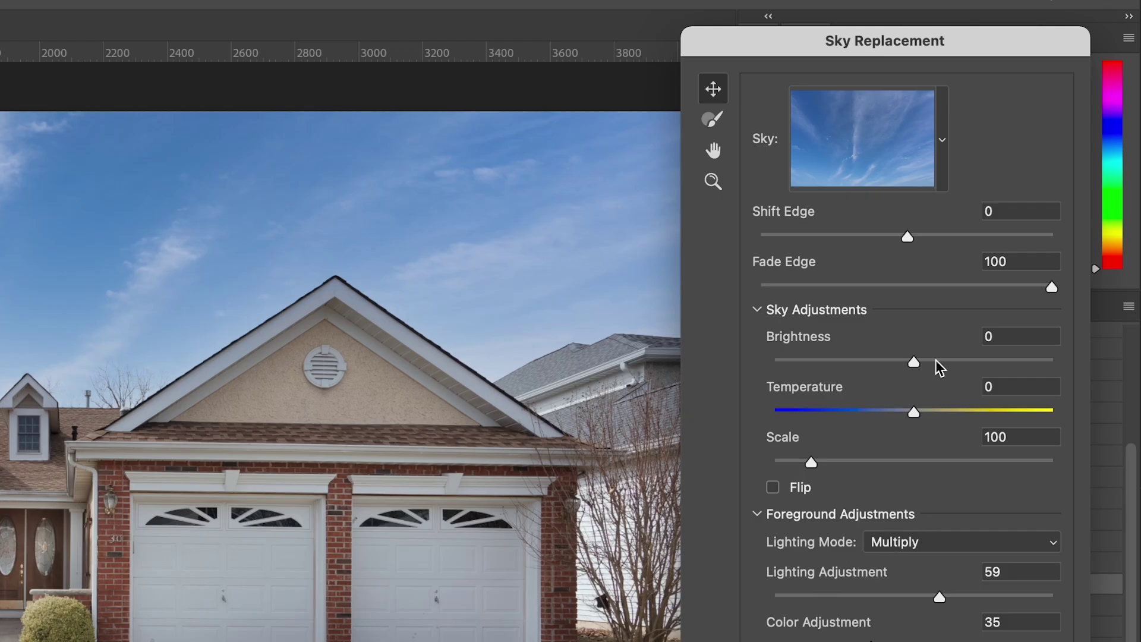
- Set the replacement sky's Brightness to 15 in the Sky Adjustments
left_click_drag(915, 362, 936, 364)
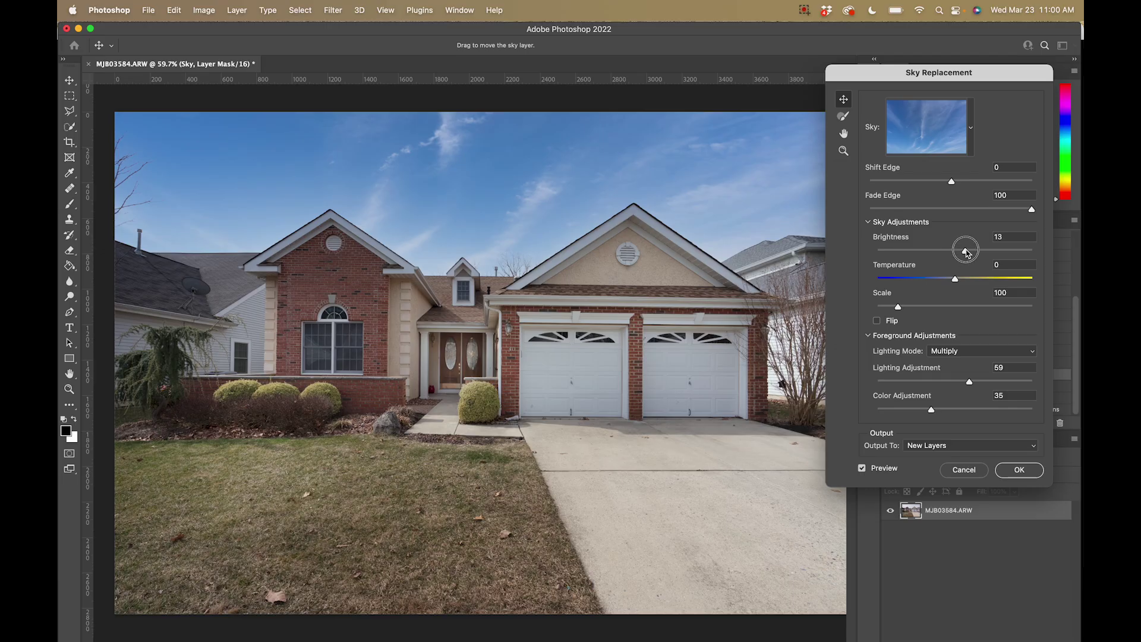
left_click_drag(966, 253, 969, 252)
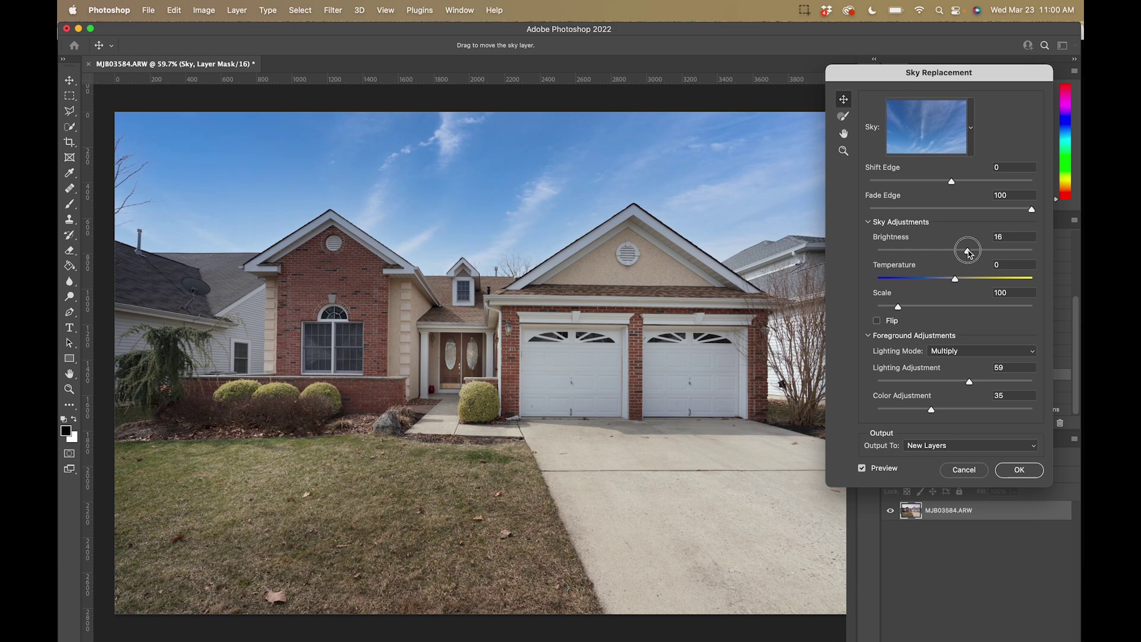
left_click_drag(969, 252, 967, 253)
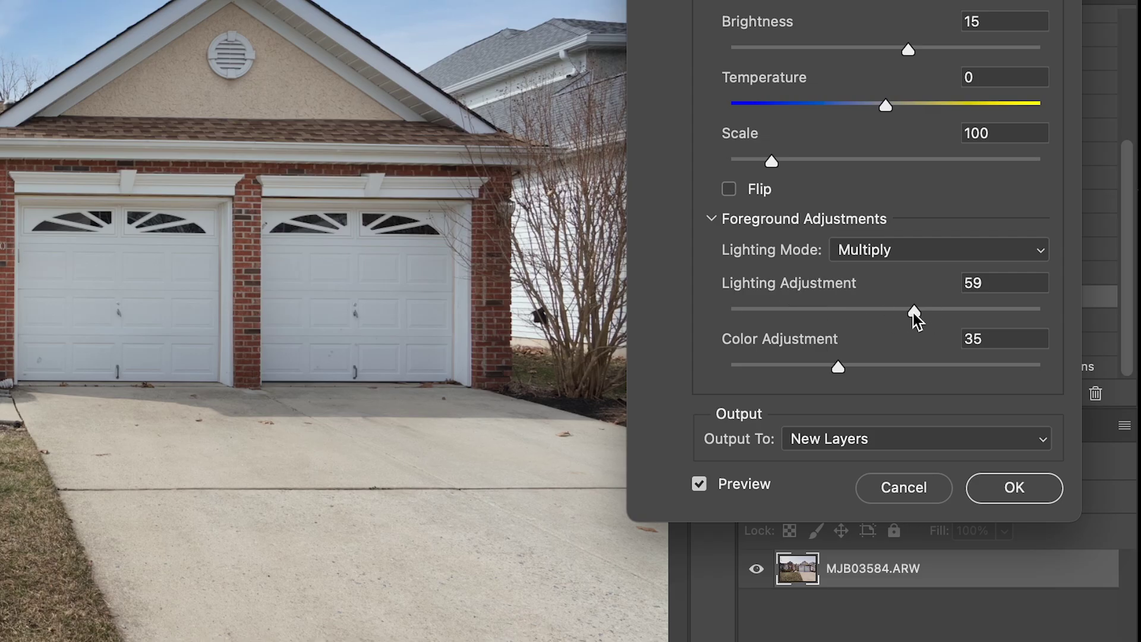
- Reduce the foreground Lighting Adjustment to 0 and apply the sky replacement with output to New Layers
left_click_drag(913, 313, 861, 322)
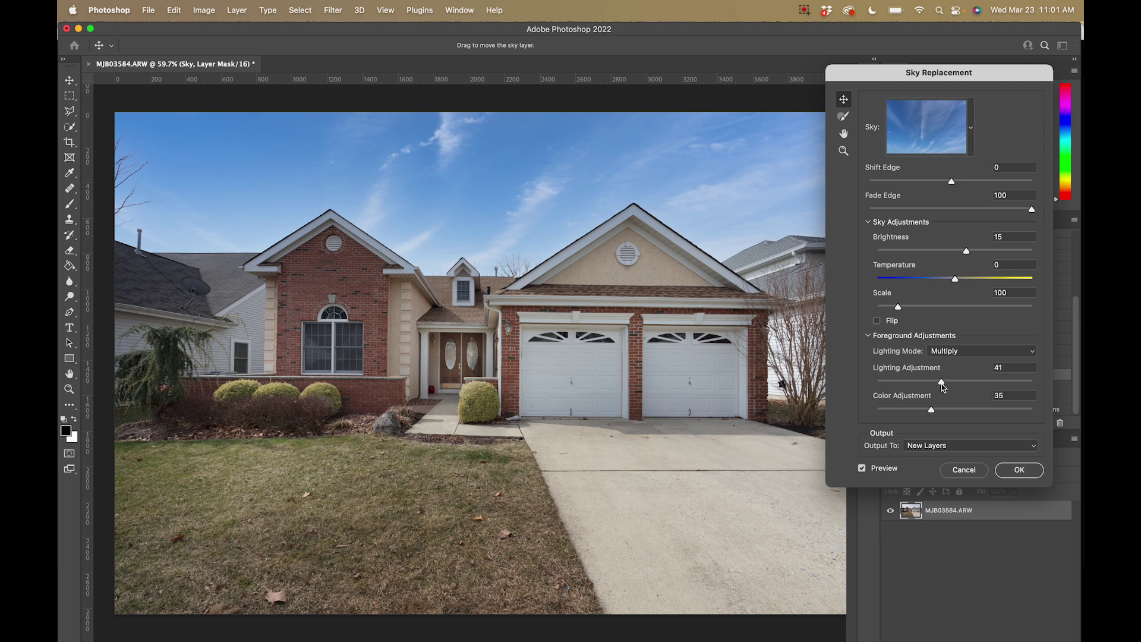
left_click_drag(942, 388, 858, 387)
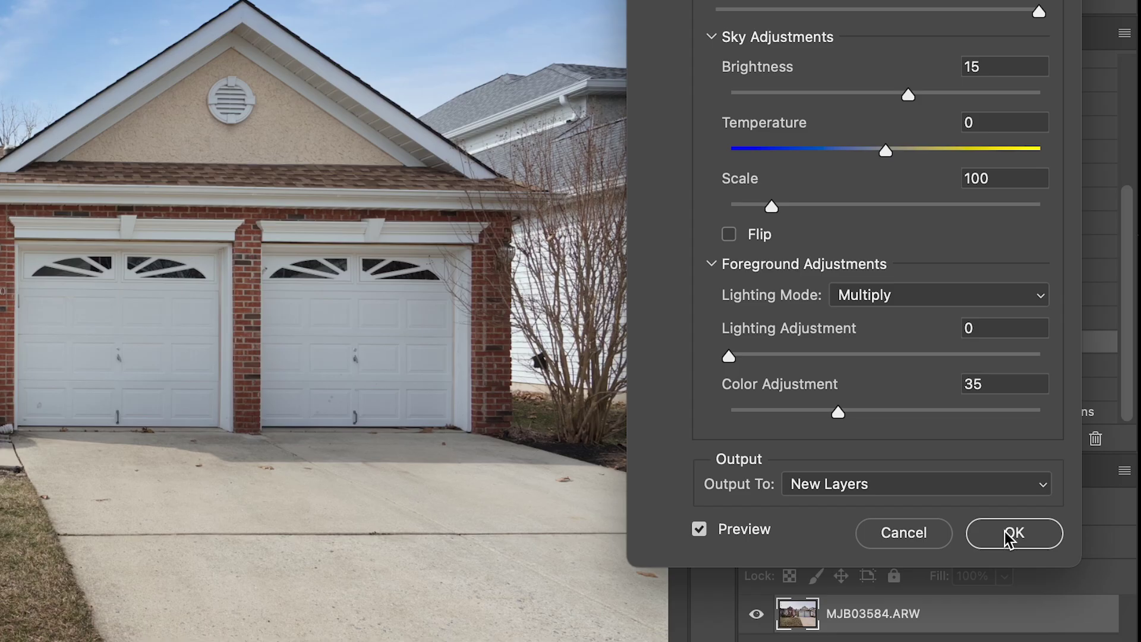
left_click(1009, 533)
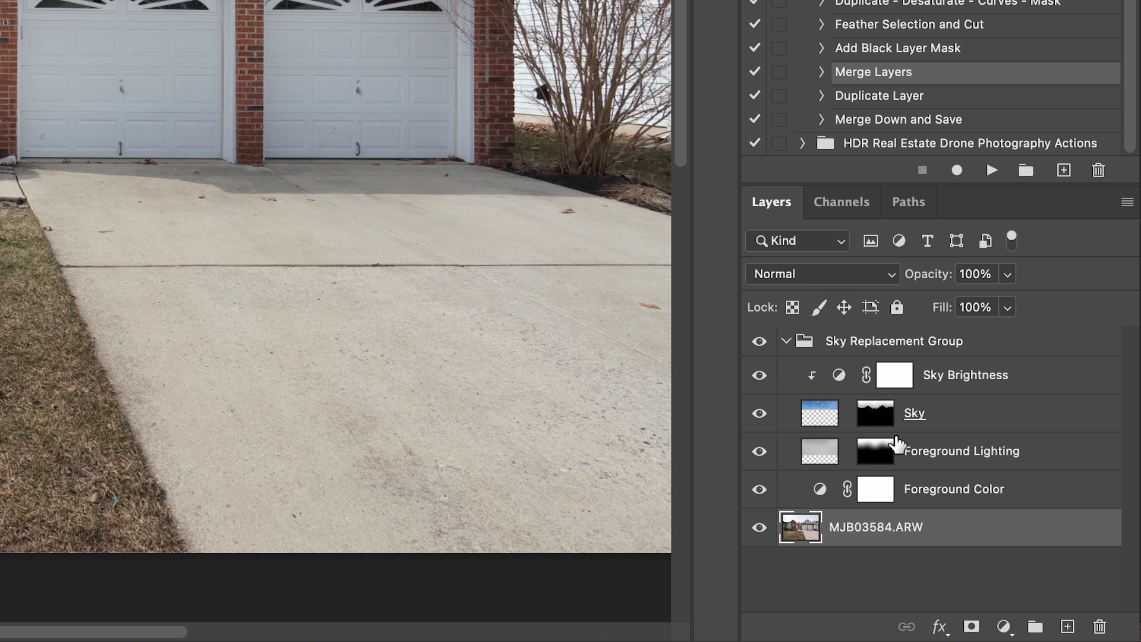
- Collapse the Sky Replacement Group and add a white layer mask to it
left_click(786, 341)
left_click(822, 347)
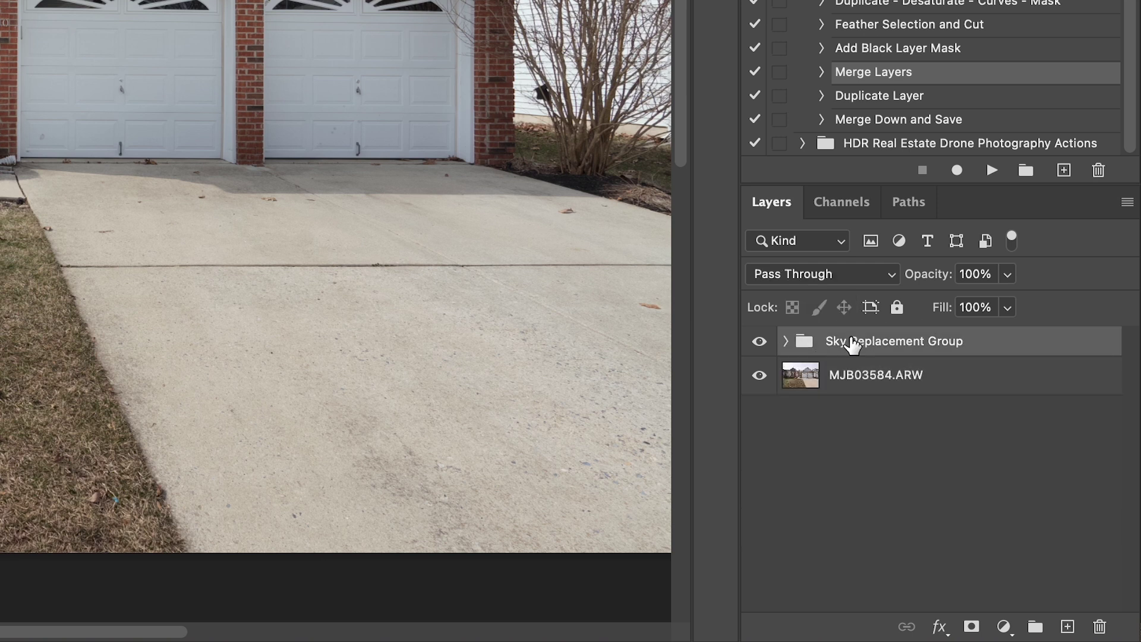
left_click(972, 625)
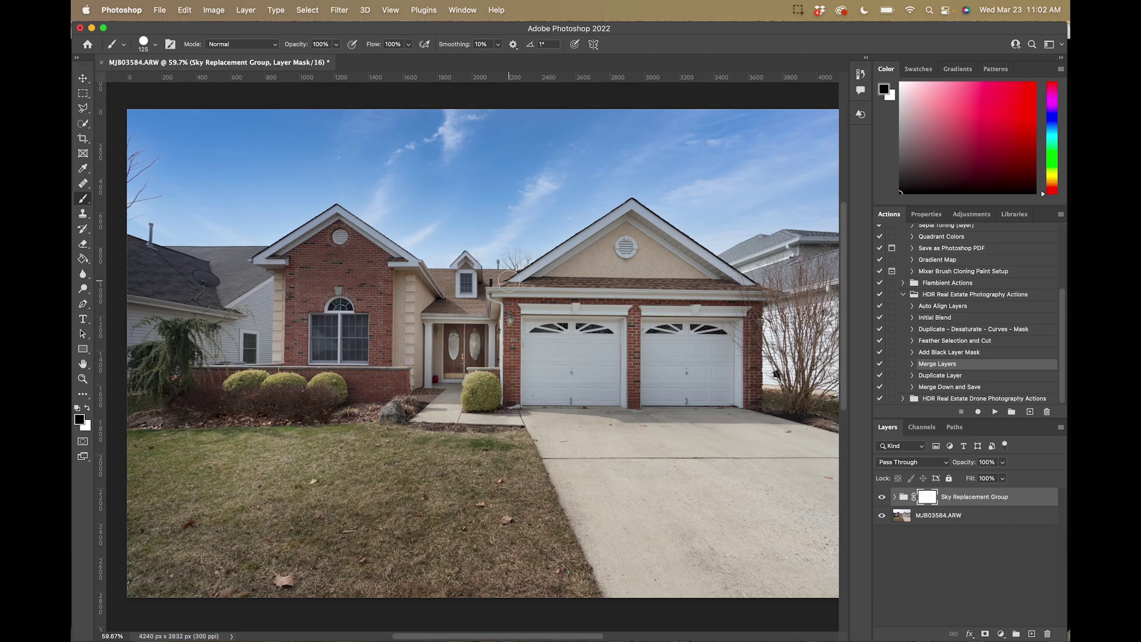
- Set up the Brush tool with 100% hardness and 100% flow for masking close up at the garage gable
key("z")
left_click_drag(508, 280, 401, 319)
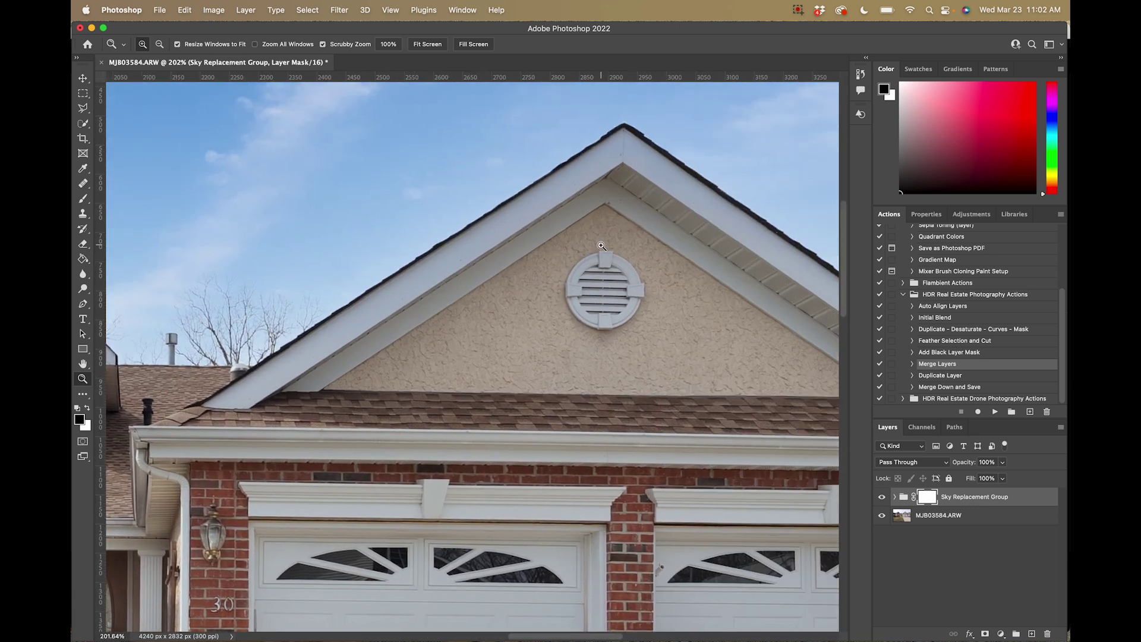
key("v")
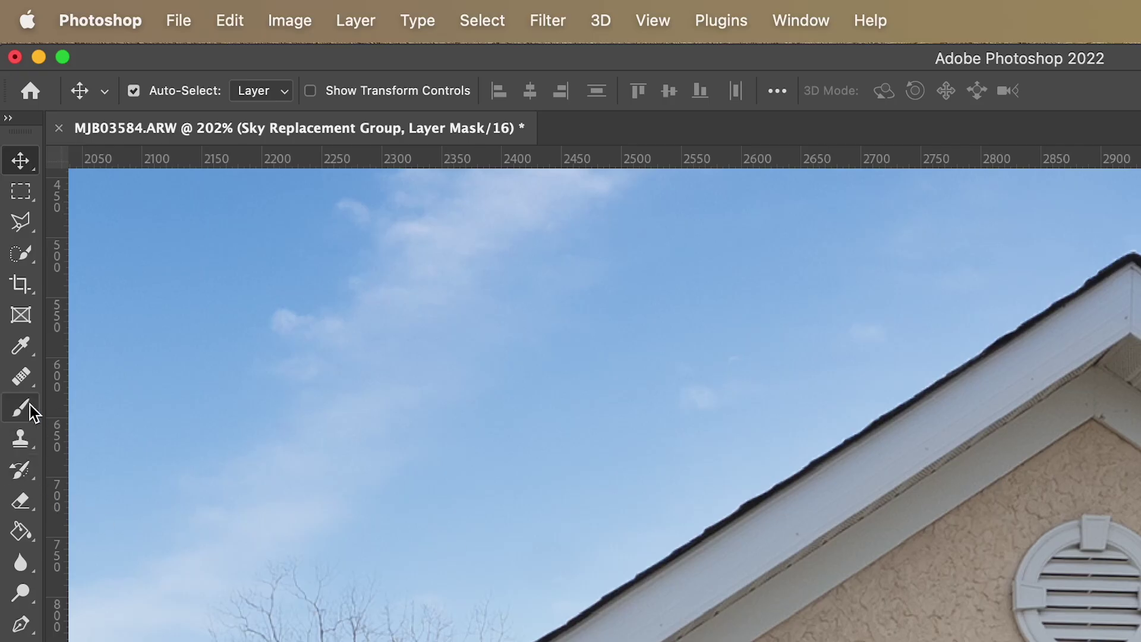
left_click(21, 409)
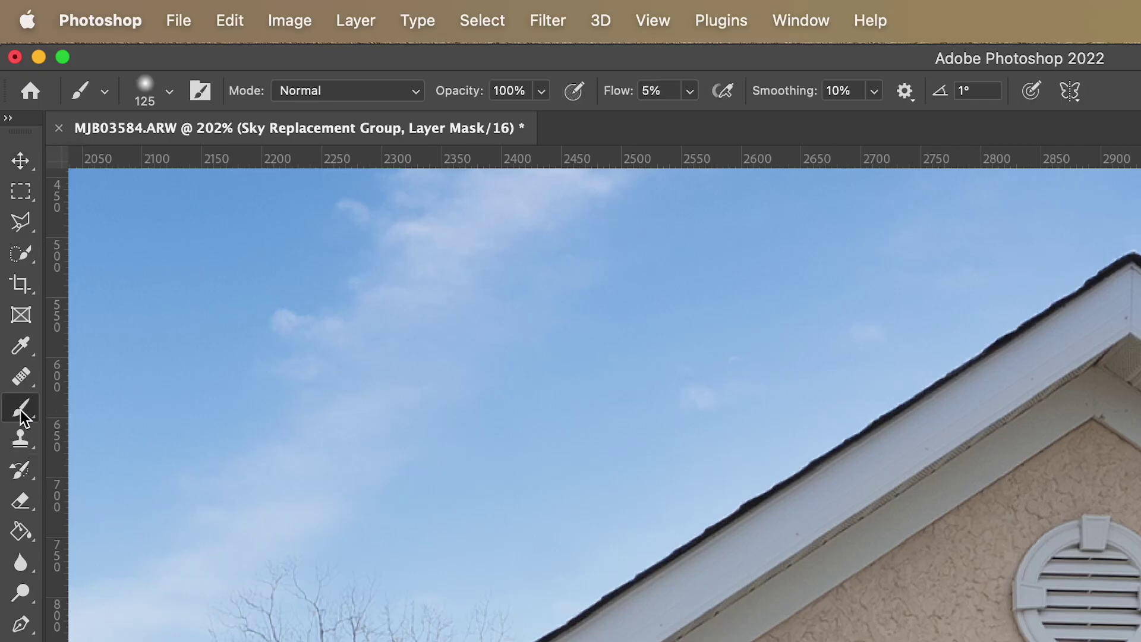
left_click(149, 99)
mouse_move(142, 220)
left_mouse_down()
mouse_move(339, 247)
mouse_move(243, 236)
mouse_move(311, 259)
left_mouse_up()
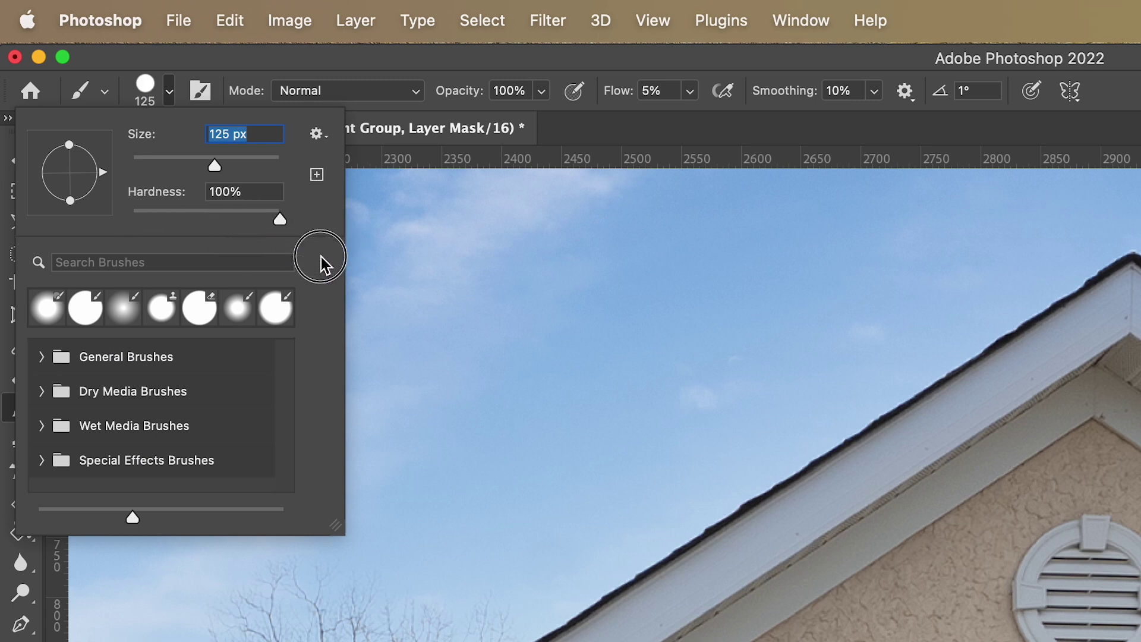
left_click(690, 92)
left_click_drag(689, 117, 874, 119)
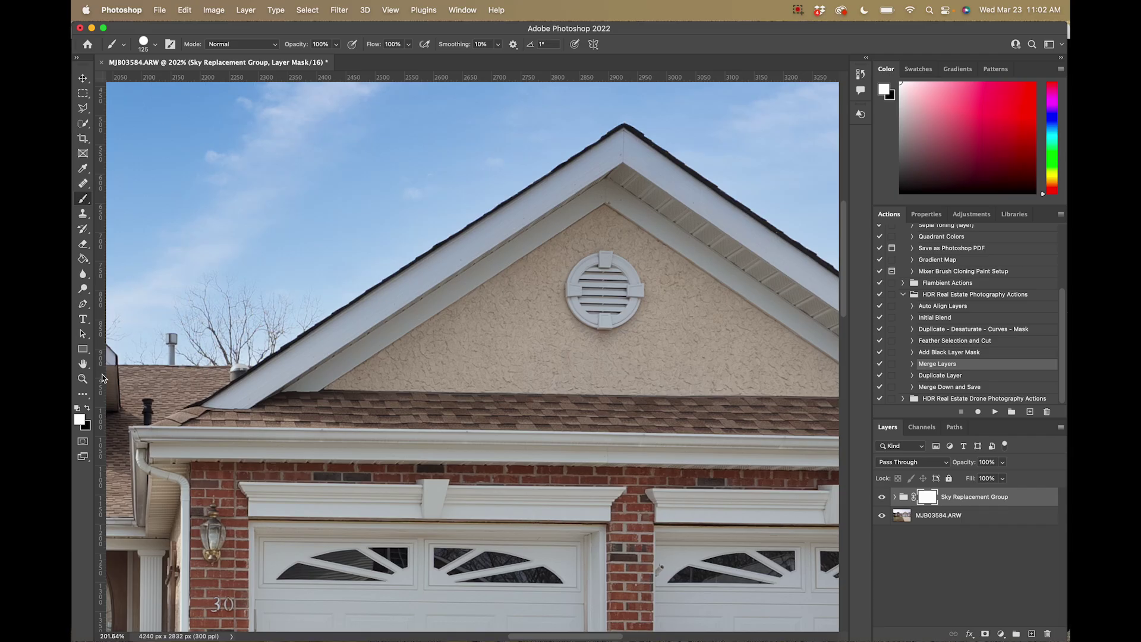
- Paint black on the Sky Replacement Group mask along both roof slopes and the white trim of the garage gable
left_click(89, 407)
left_click_drag(625, 168, 418, 164)
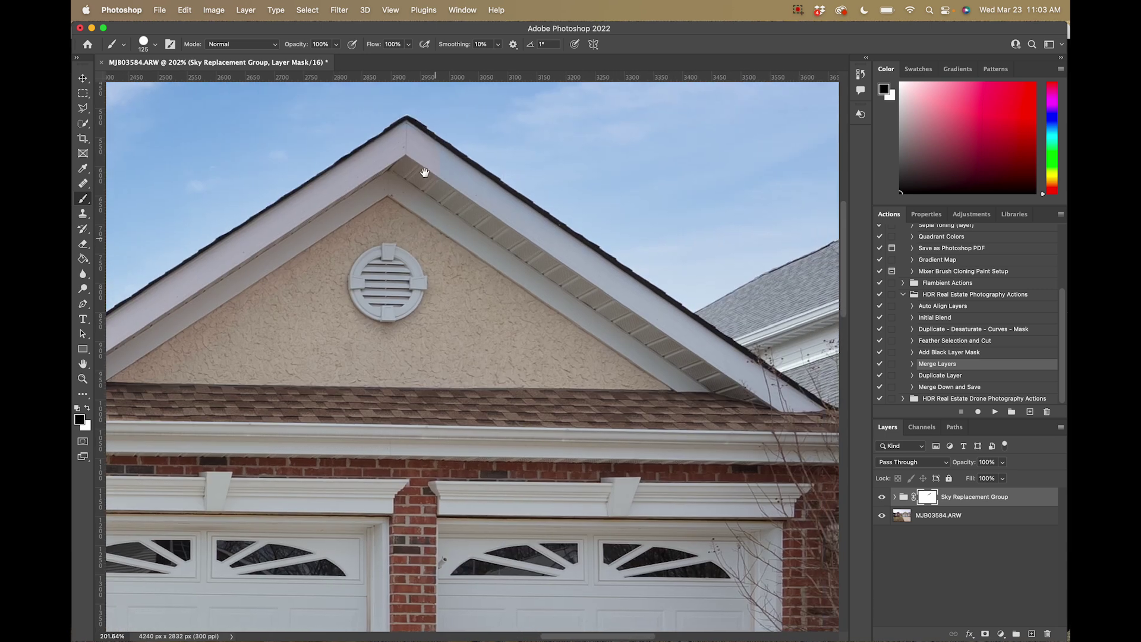
mouse_move(786, 416)
left_mouse_down()
mouse_move(685, 395)
mouse_move(627, 366)
left_mouse_up()
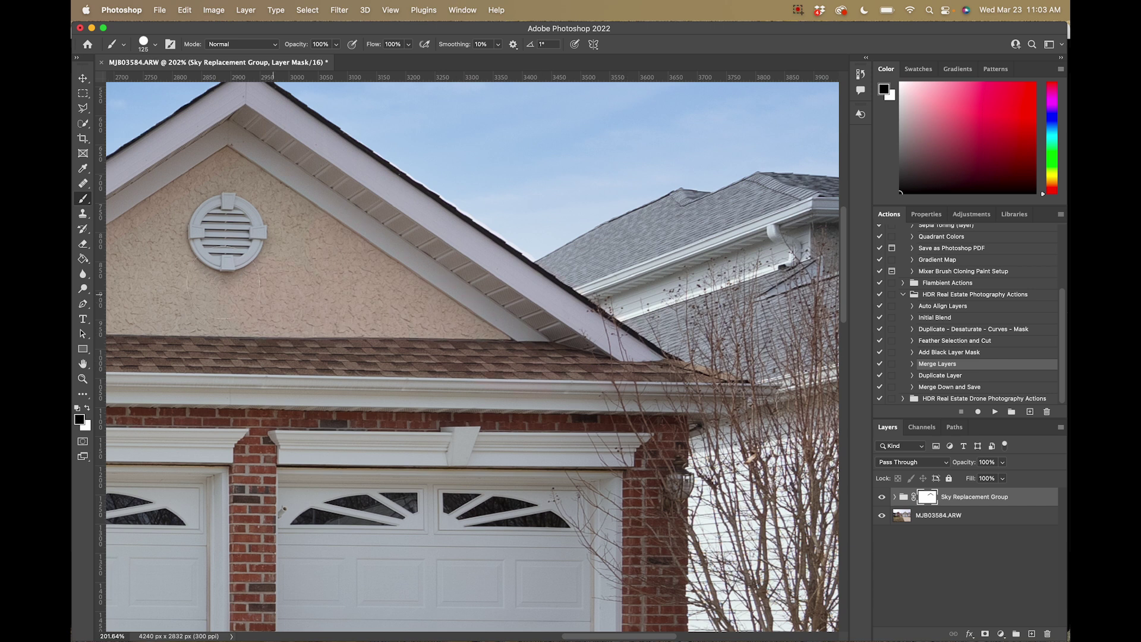
left_click_drag(179, 311, 405, 312)
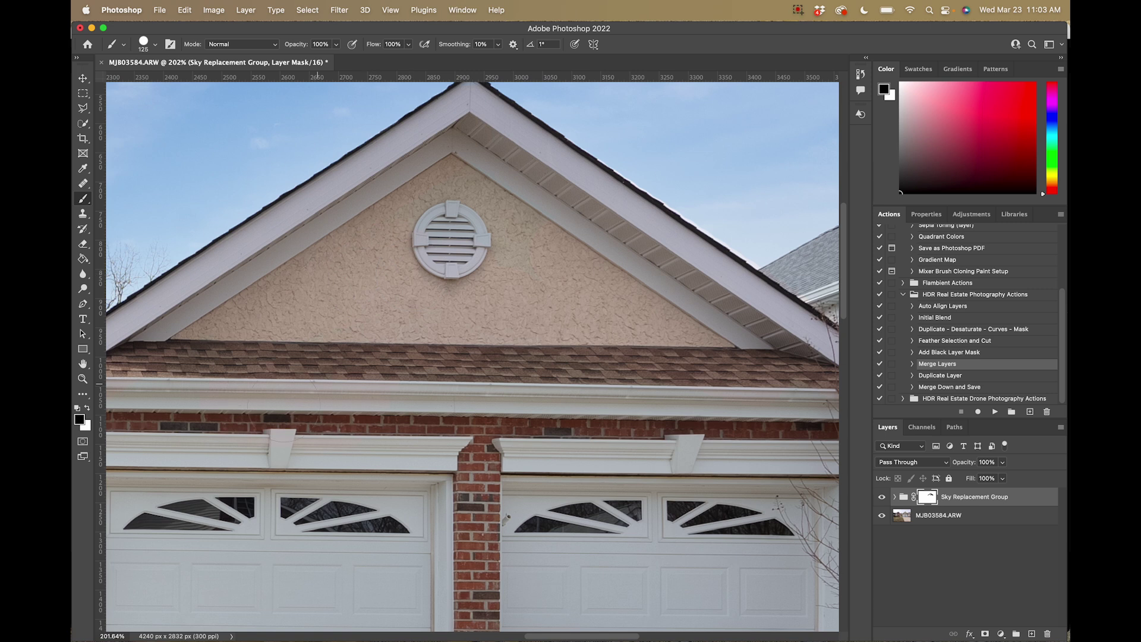
key("super+1")
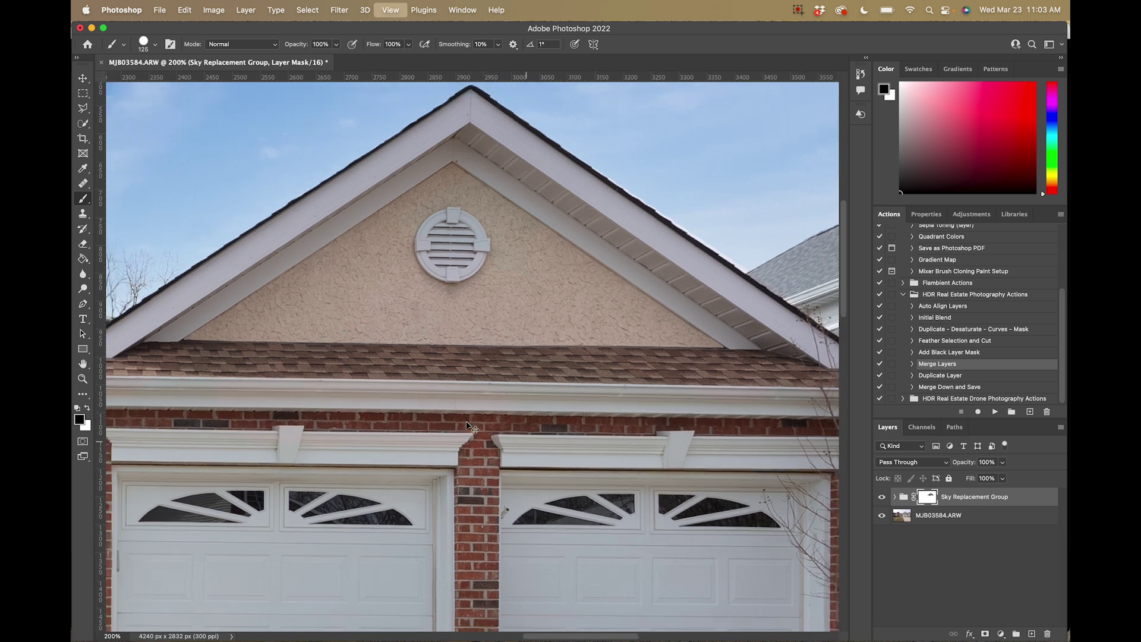
left_click_drag(319, 395, 389, 388)
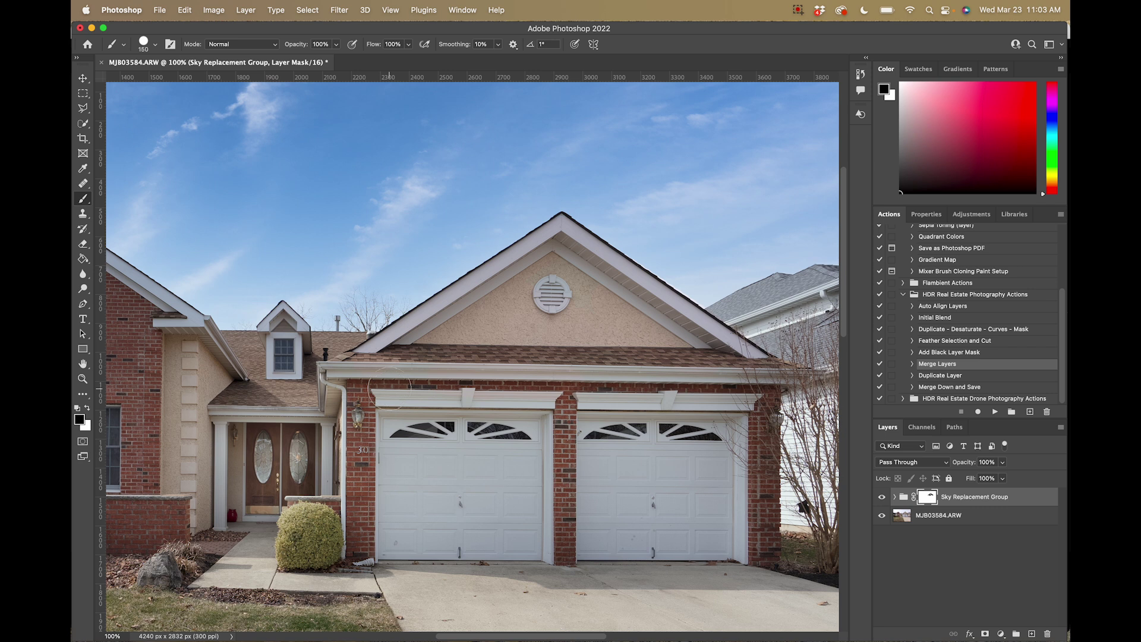
- Enlarge the brush to 500 px and paint black on the group mask over the larger areas of the house front
key("bracketright")
key("bracketright")
key("bracketright")
scroll(558, 464, "left", 5)
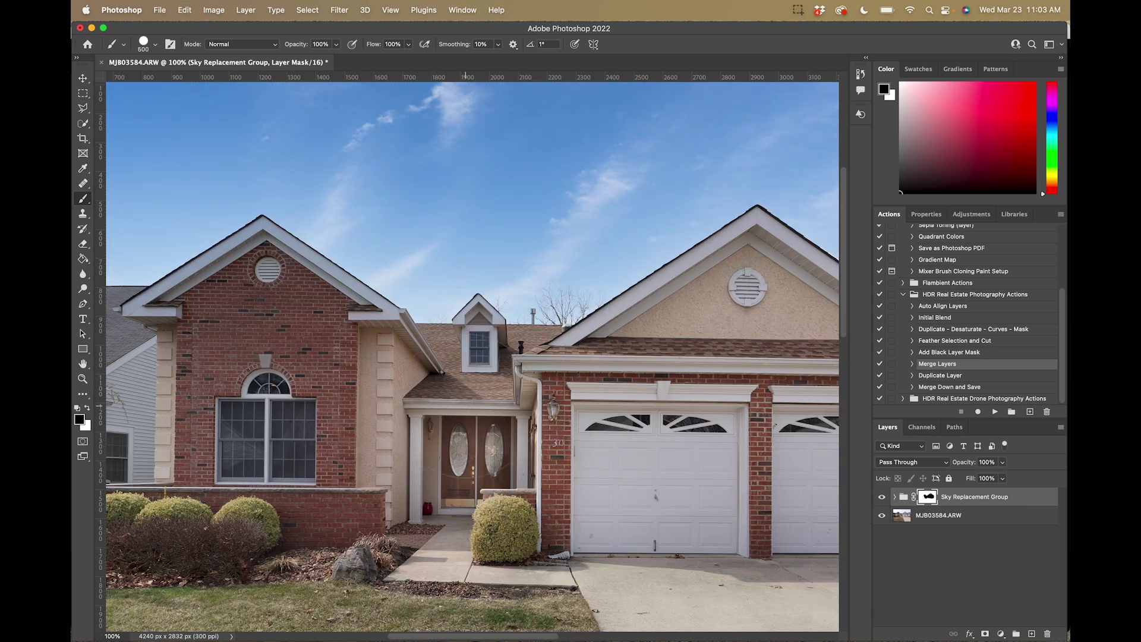
scroll(306, 499, "up", 5)
scroll(306, 499, "left", 3)
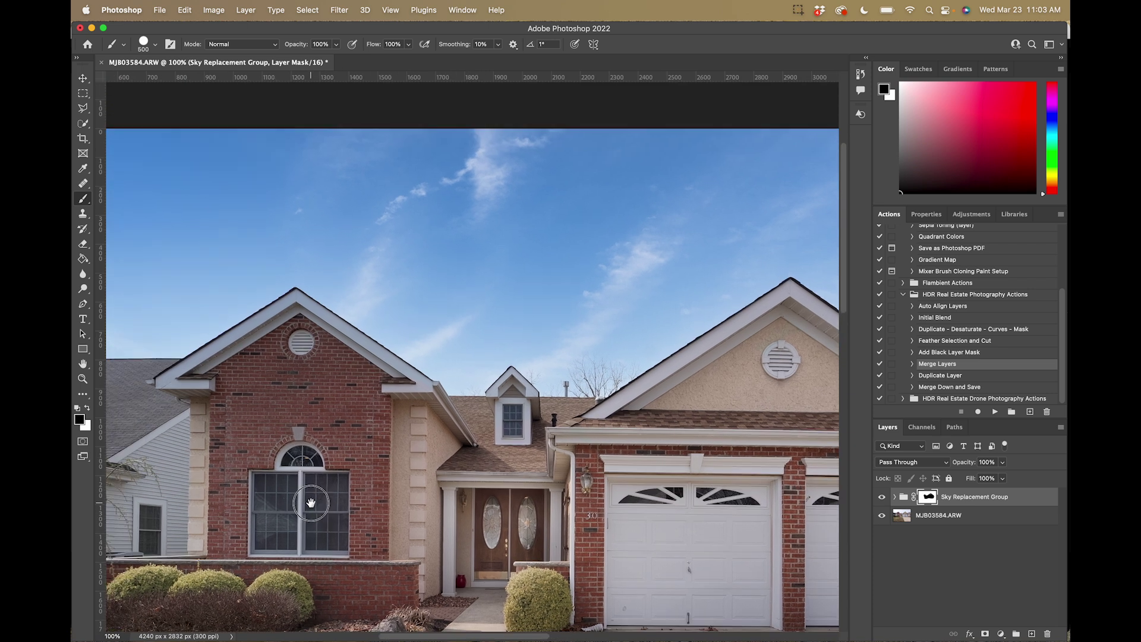
- Shrink the brush to 90 px and paint black on the group mask along the roof trim of the brick gable
key("z")
left_click_drag(193, 377, 252, 396)
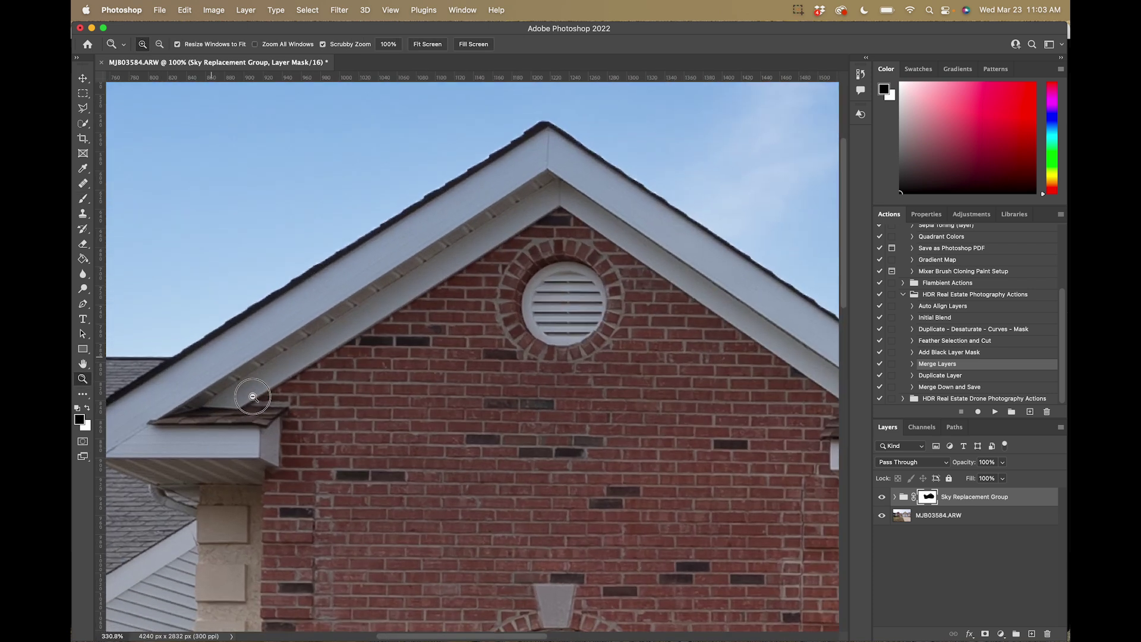
left_click_drag(371, 406, 475, 369)
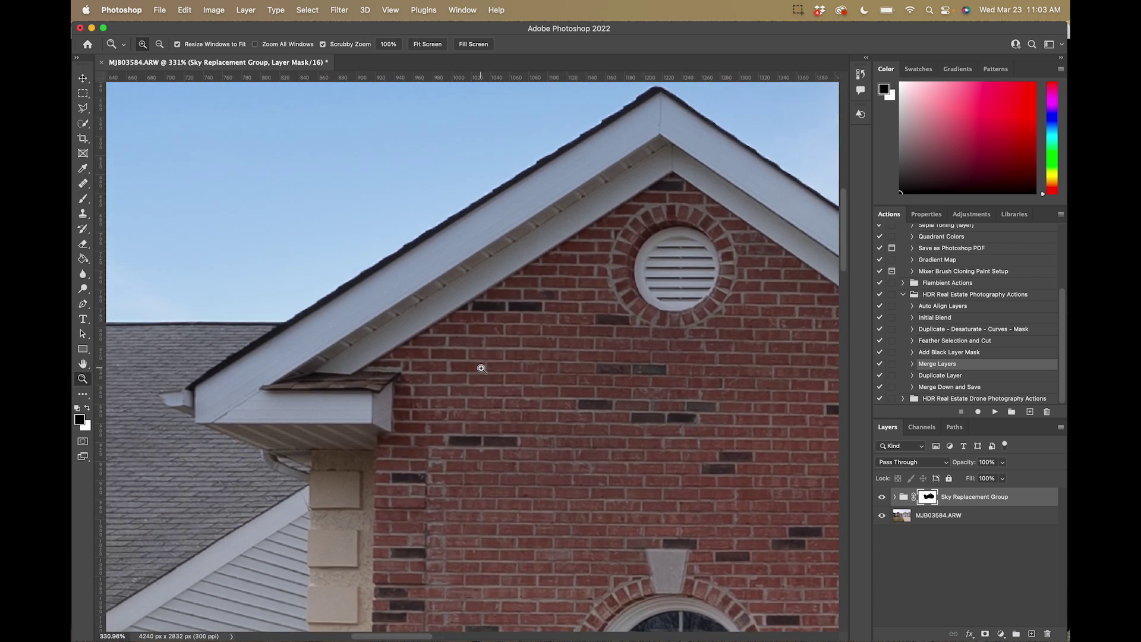
key("b")
key("bracketleft")
key("bracketleft")
key("bracketleft")
key("bracketleft")
key("bracketleft")
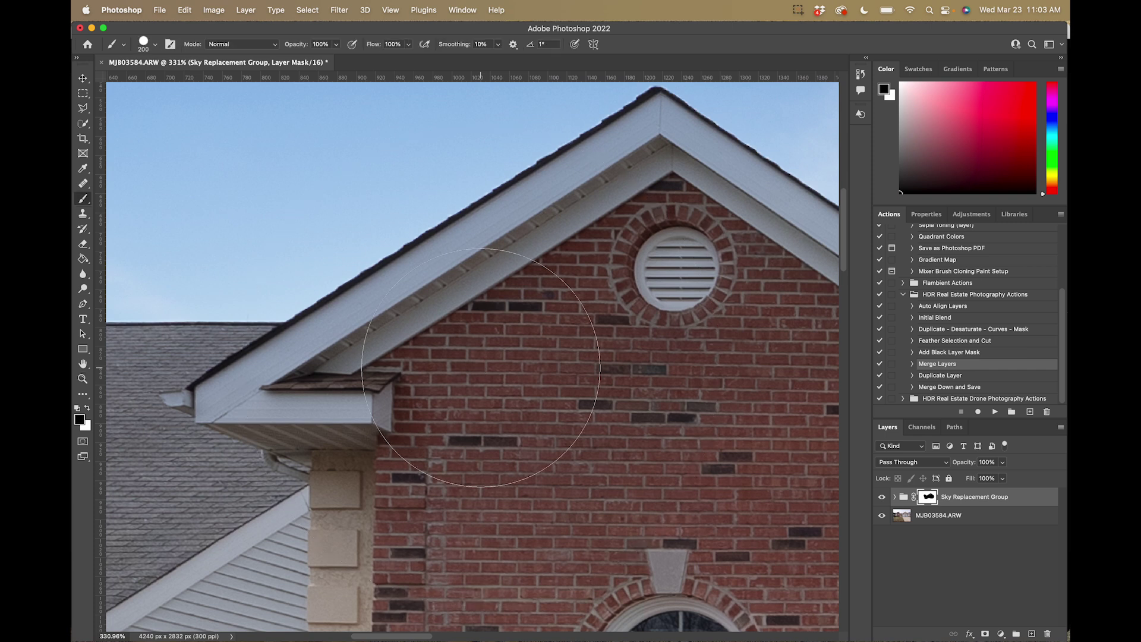
key("bracketleft")
scroll(665, 145, "right", 10)
scroll(665, 145, "down", 3)
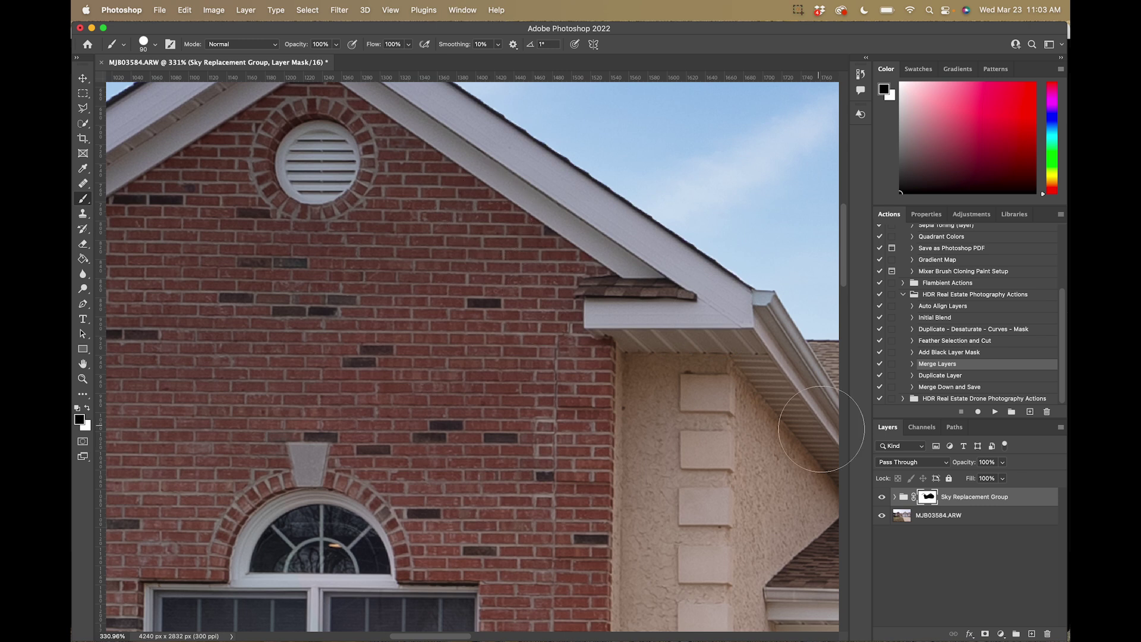
- Continue painting black on the group mask down the brick gable's eave and gutter, using a smaller brush for the small dormer
left_click_drag(682, 357, 498, 351)
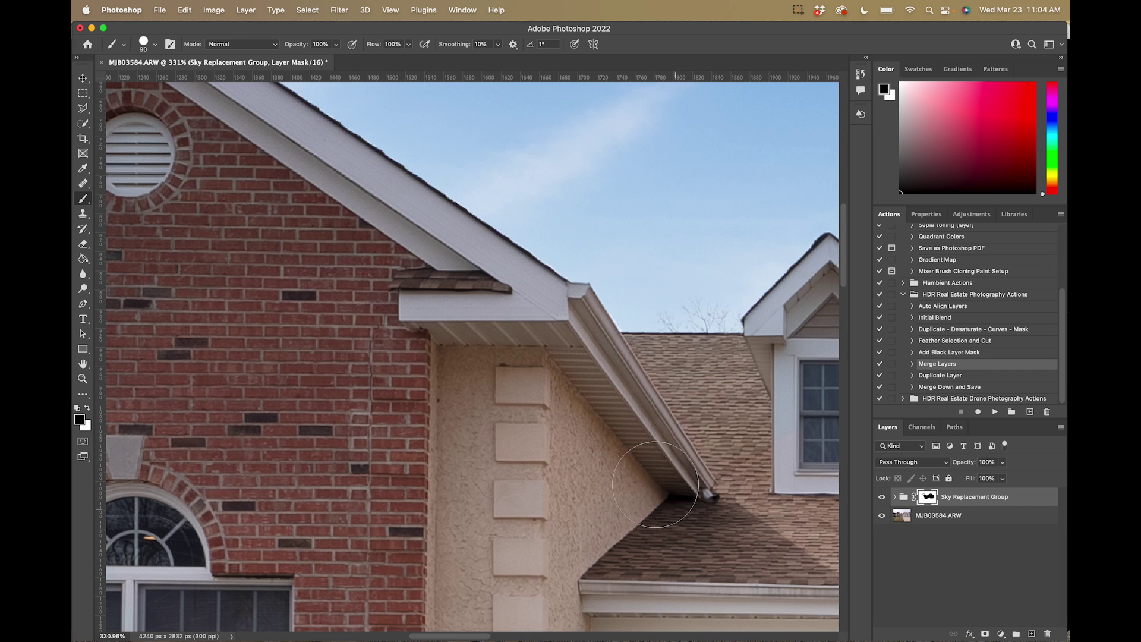
scroll(677, 469, "right", 5)
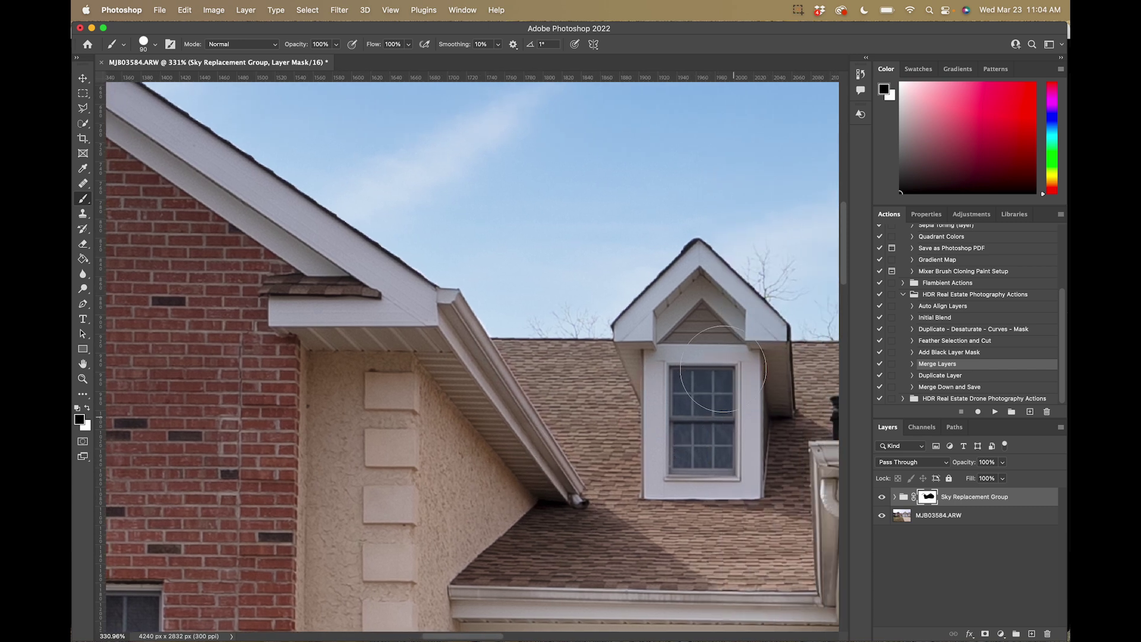
key("super+space")
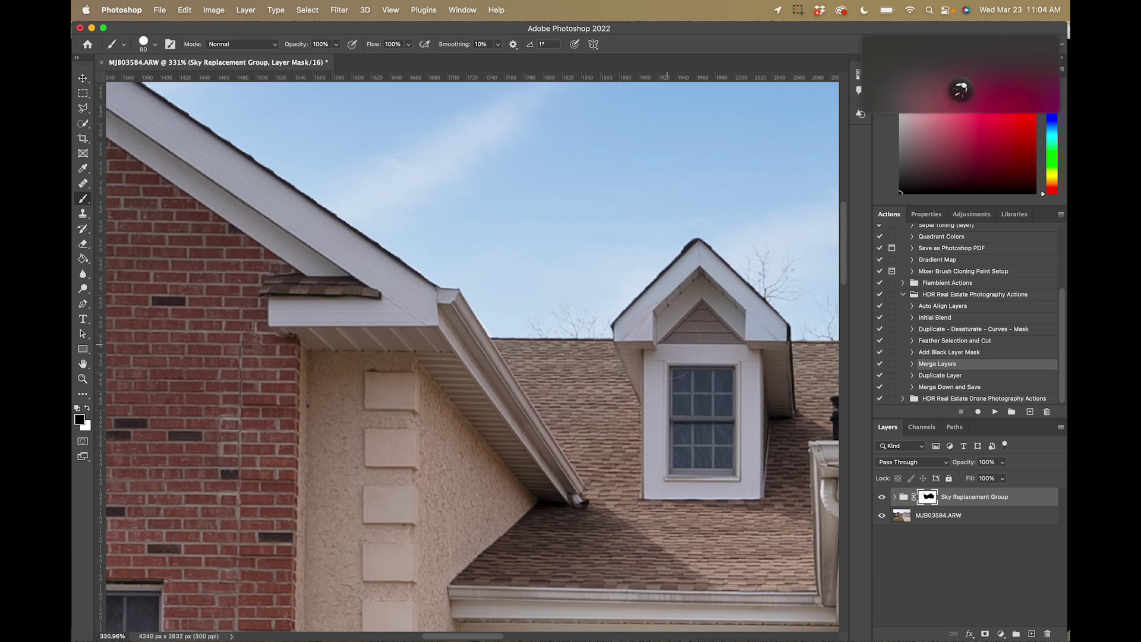
key("bracketleft")
key("bracketleft")
key("bracketleft")
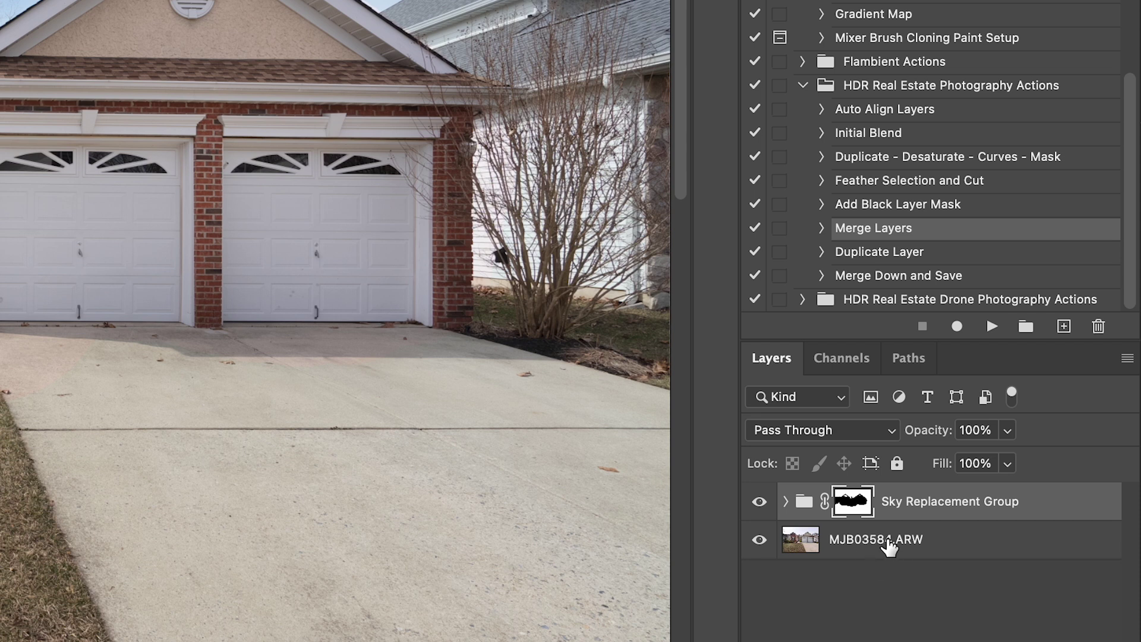
- Combine the Sky Replacement Group and MJB03584.ARW layers with the Merge Layers action and save the file
left_click(945, 516, "shift")
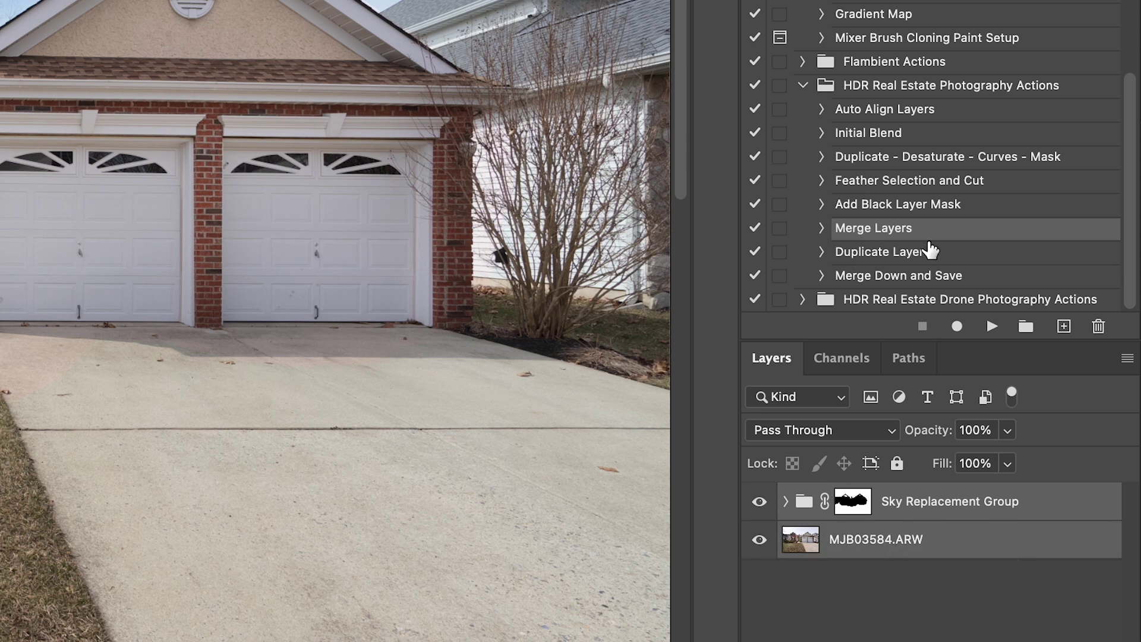
left_click(992, 326)
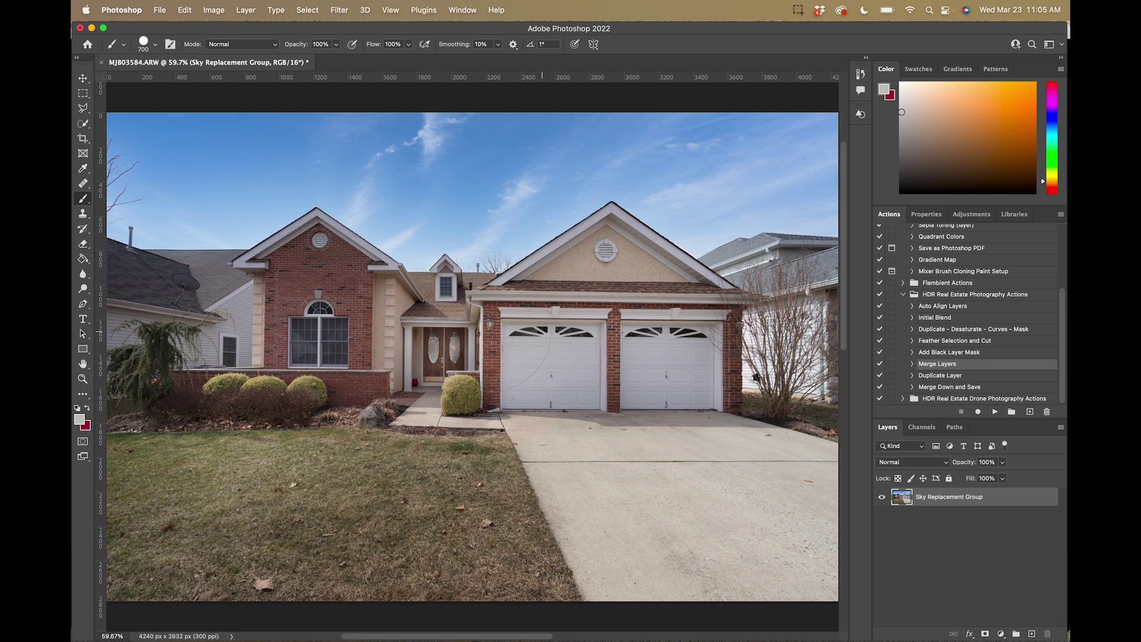
key("super+s")
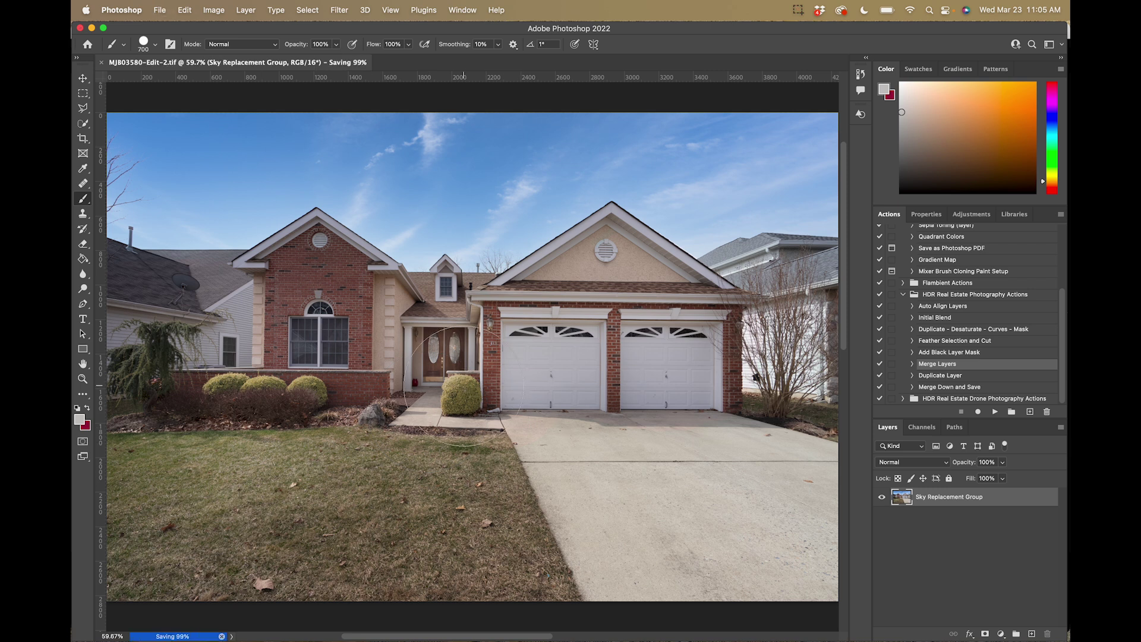
- Switch to Lightroom Classic and set the Vibrance of MJB03580-Edit-2.tif to +12
mouse_move(518, 631)
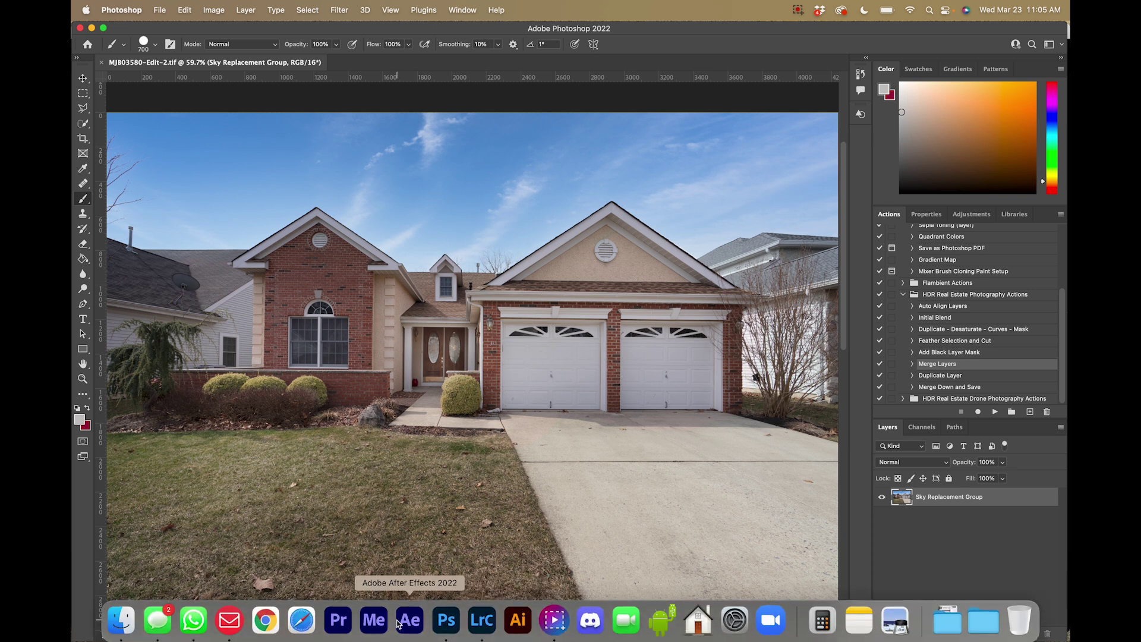
left_click(481, 630)
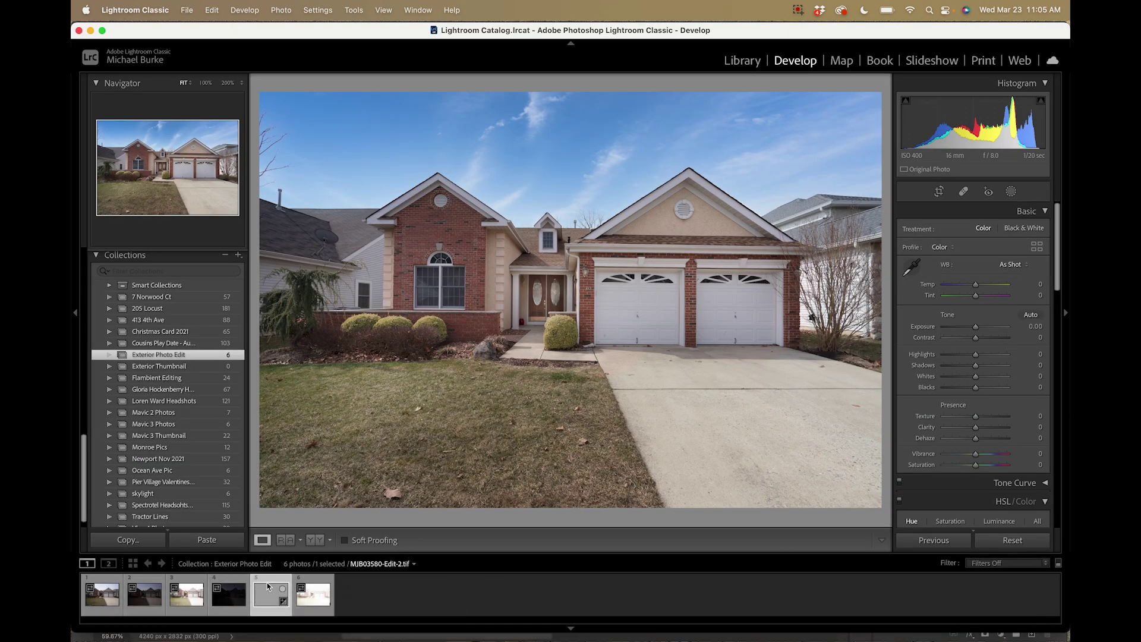
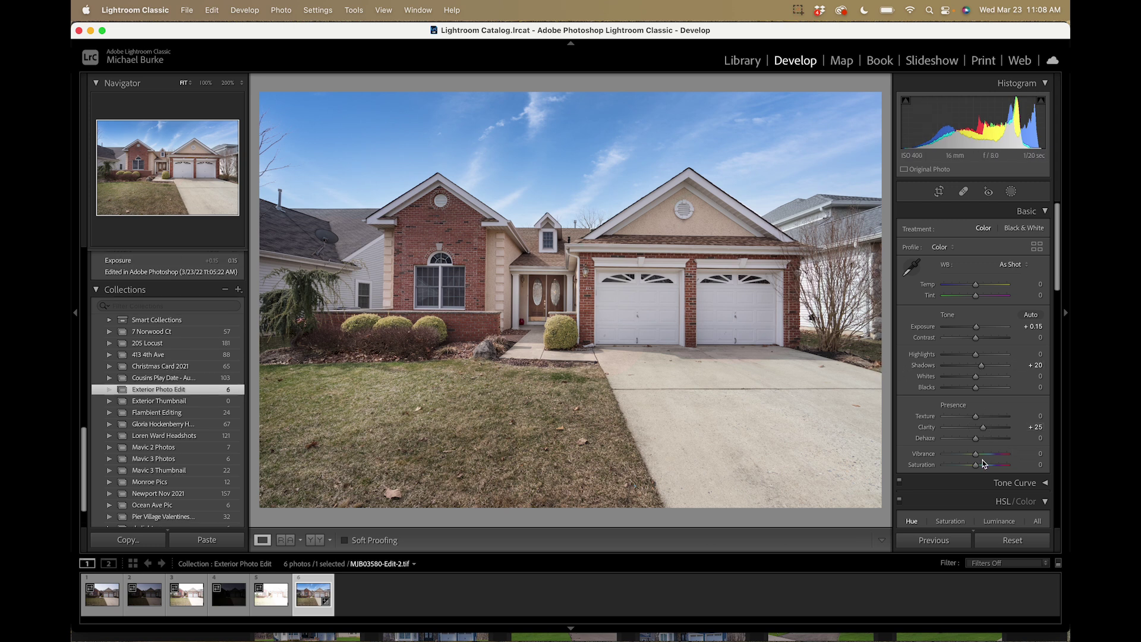
left_click_drag(977, 457, 978, 456)
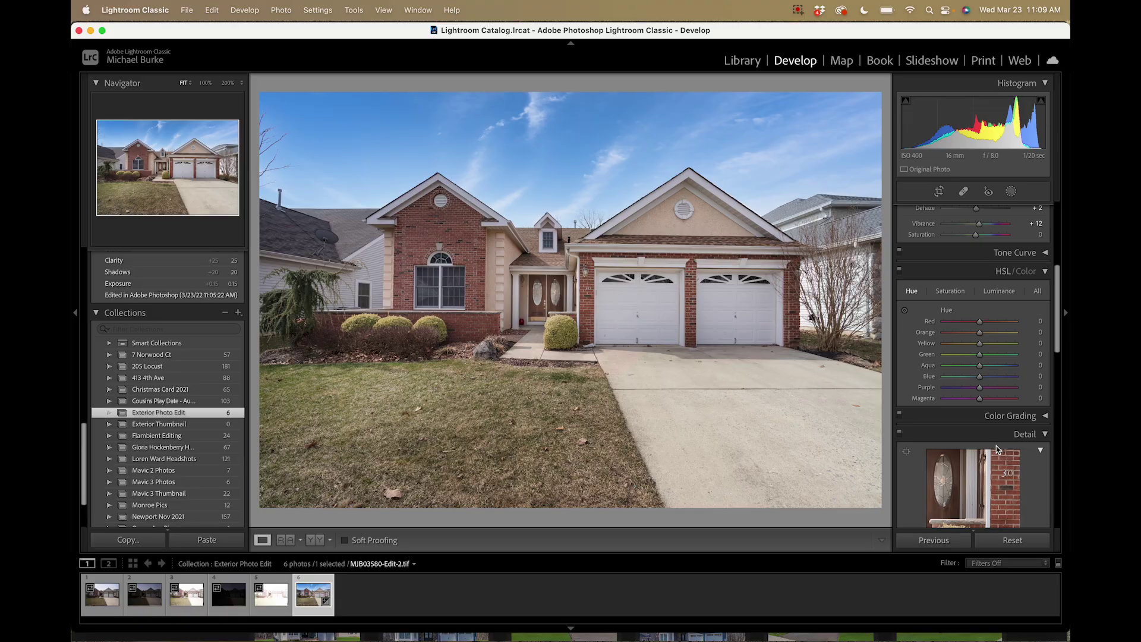
- Apply the Auto Upright correction to MJB03580-Edit-2.tif and compare the photo before and after the edits
scroll(998, 450, "down", 15)
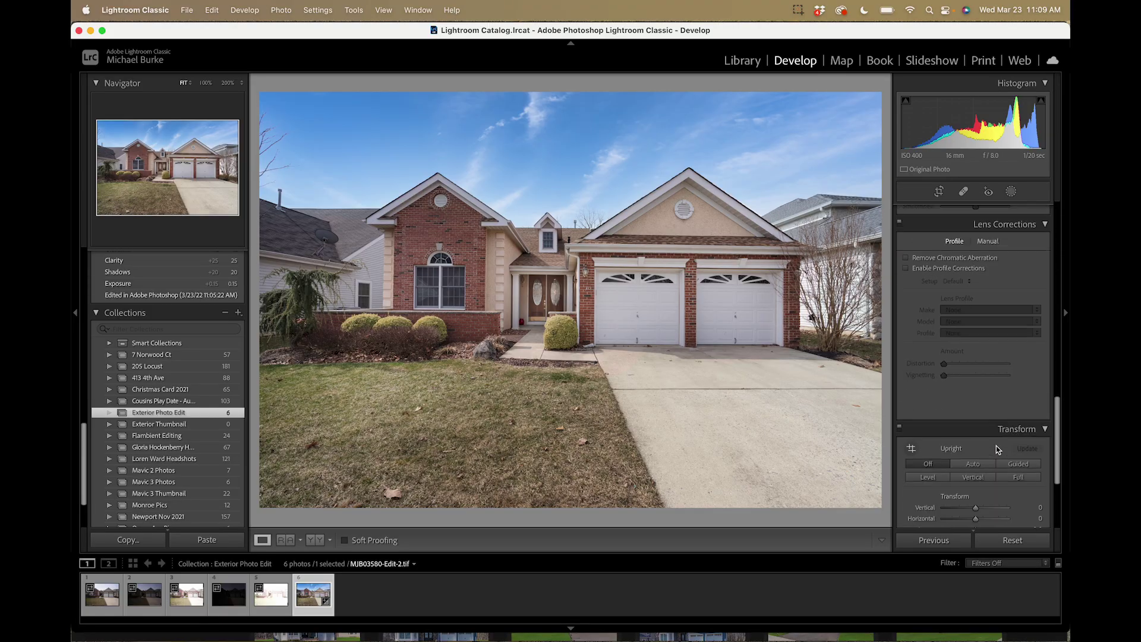
scroll(978, 410, "down", 3)
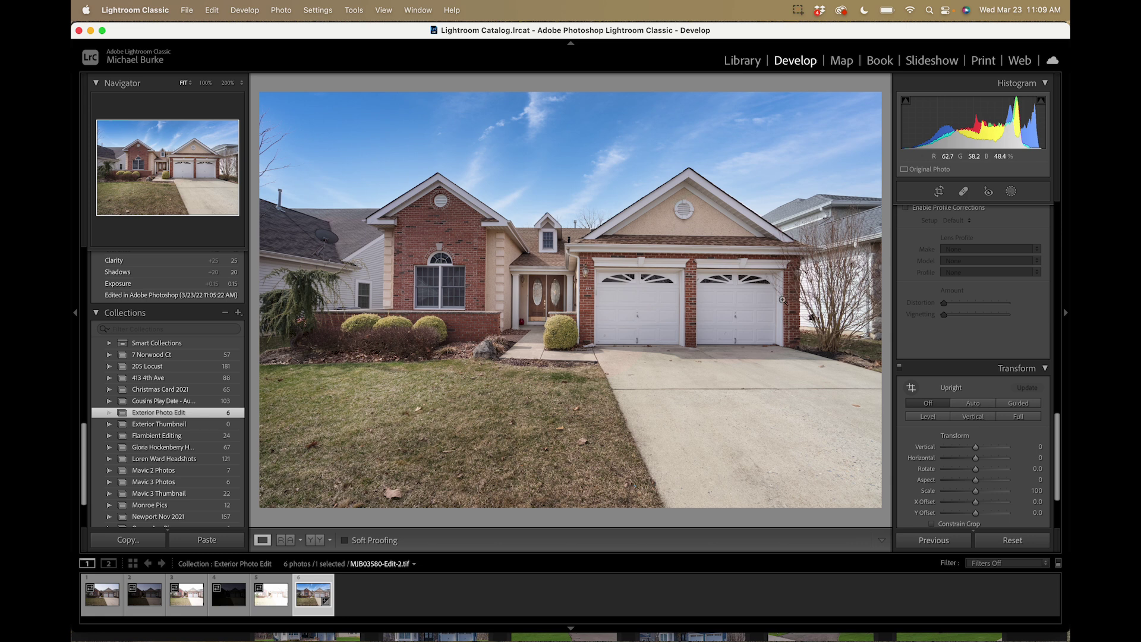
left_click(973, 403)
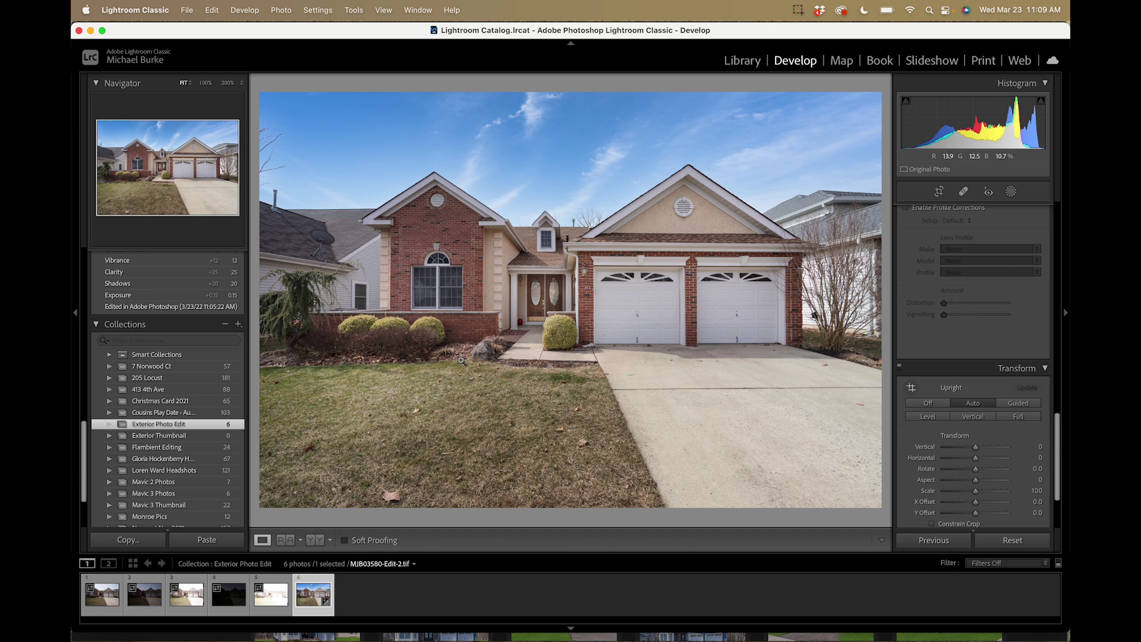
key("backslash")
key("backslash")
key("backslash")
key("backslash")
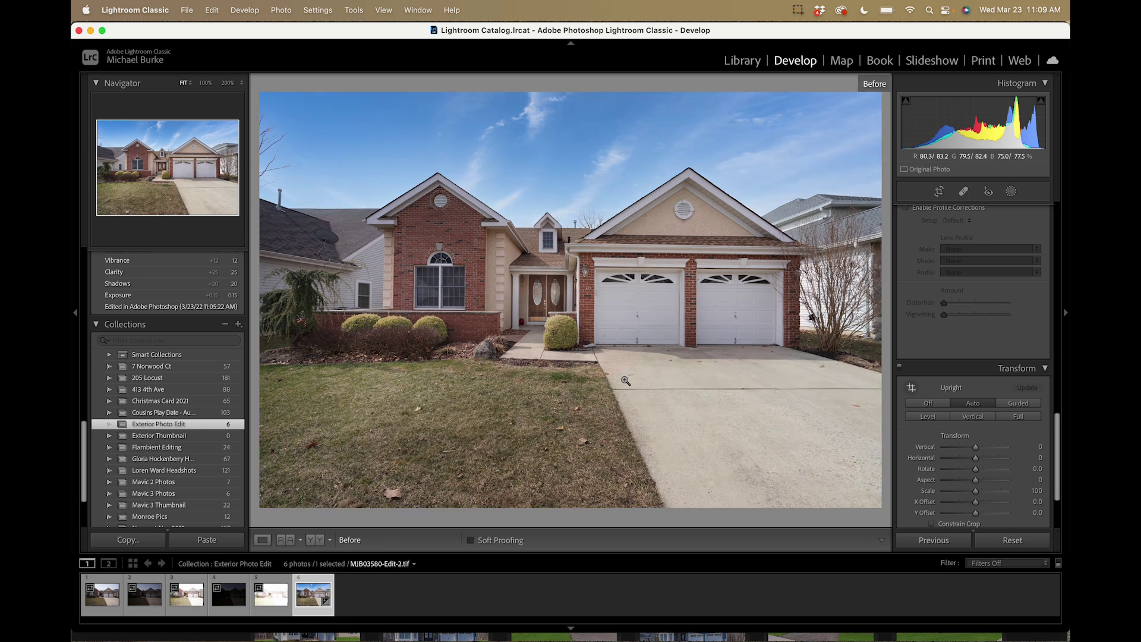
key("backslash")
key("backslash")
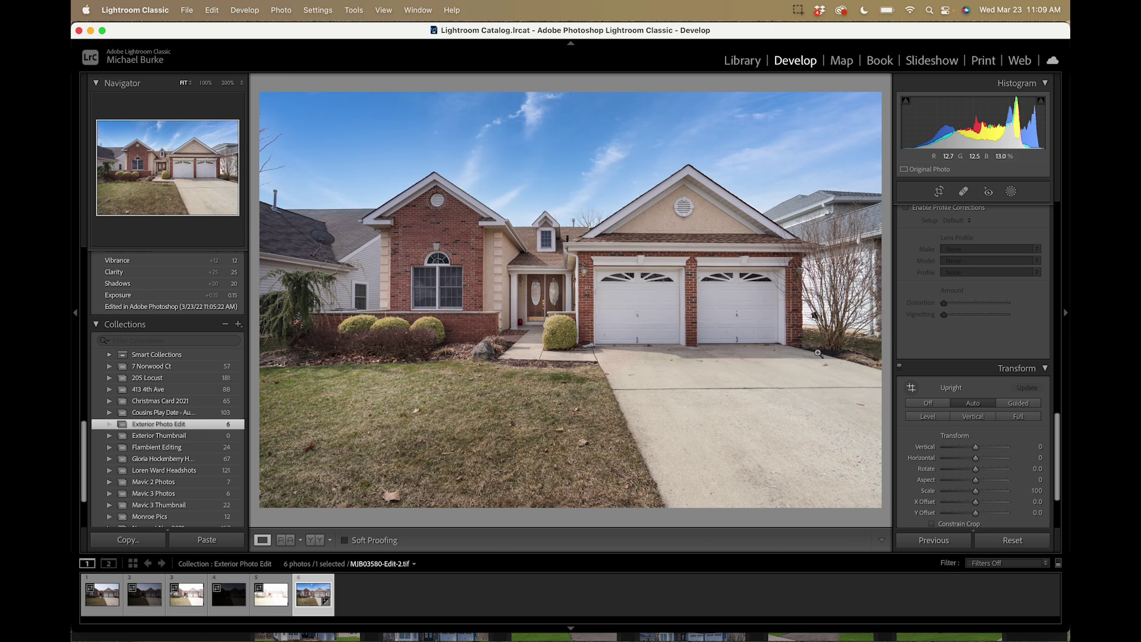
- Set the Exposure to +0.25 and compare the photo with its unadjusted version several times
scroll(973, 386, "up", 10)
scroll(973, 413, "down", 3)
scroll(973, 413, "up", 1)
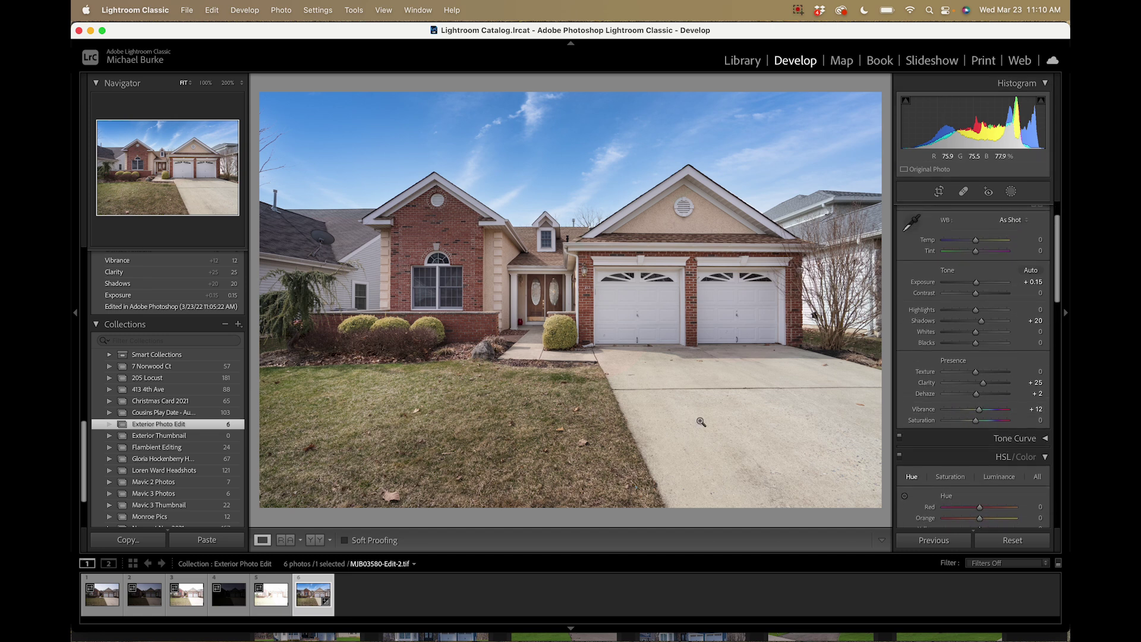
key("backslash")
key("backslash")
key("backslash")
key("backslash")
key("backslash")
key("backslash")
key("backslash")
key("backslash")
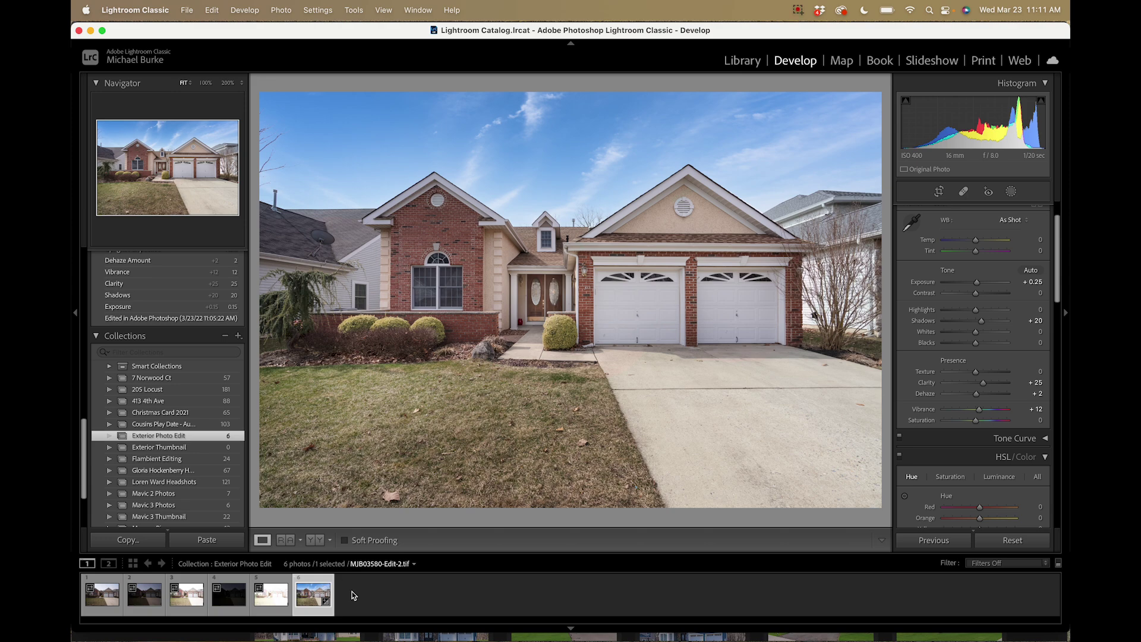
- Create a virtual copy of MJB03580-Edit-2.tif in the Exterior Photo Edit collection
left_click(309, 593)
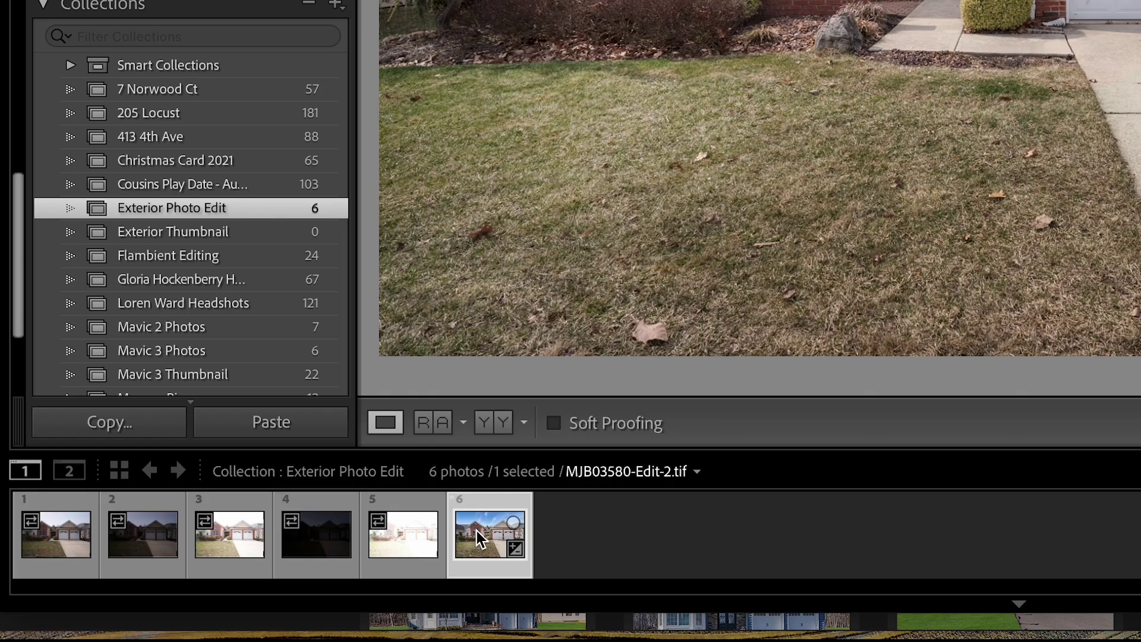
right_click(475, 532)
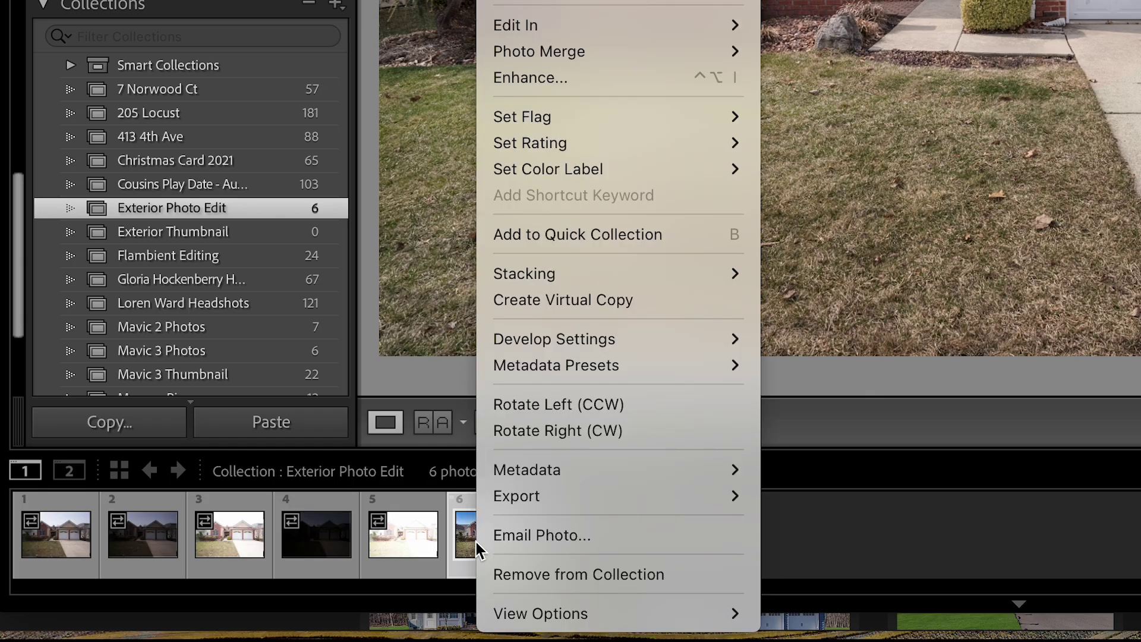
left_click(532, 306)
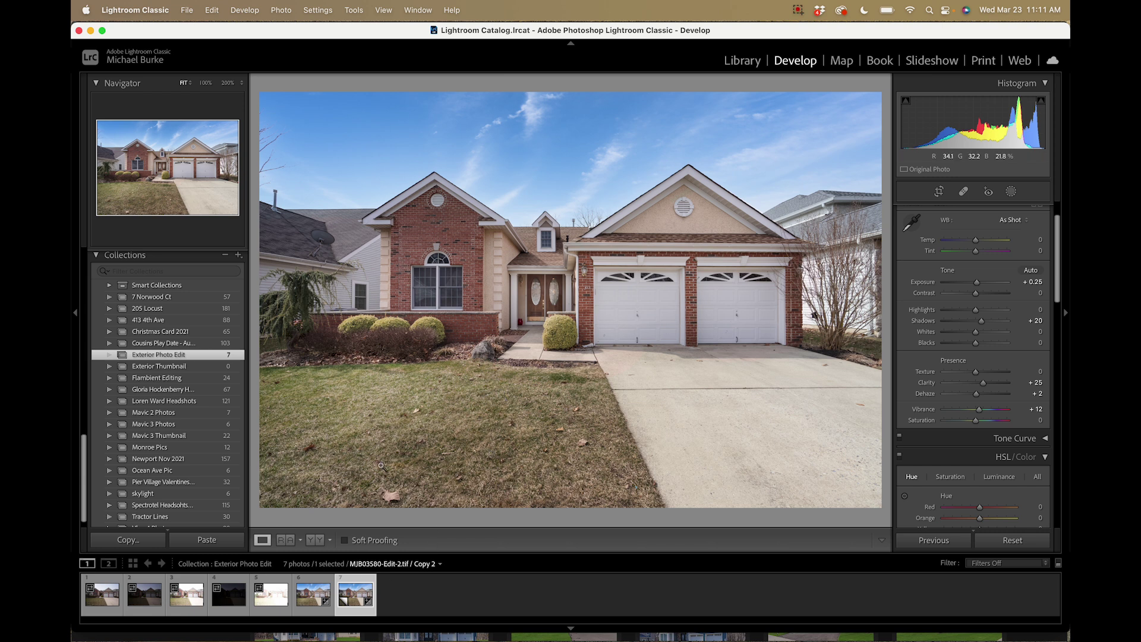
- Open the virtual copy in Adobe Photoshop 2022 as a copy with Lightroom adjustments
right_click(349, 591)
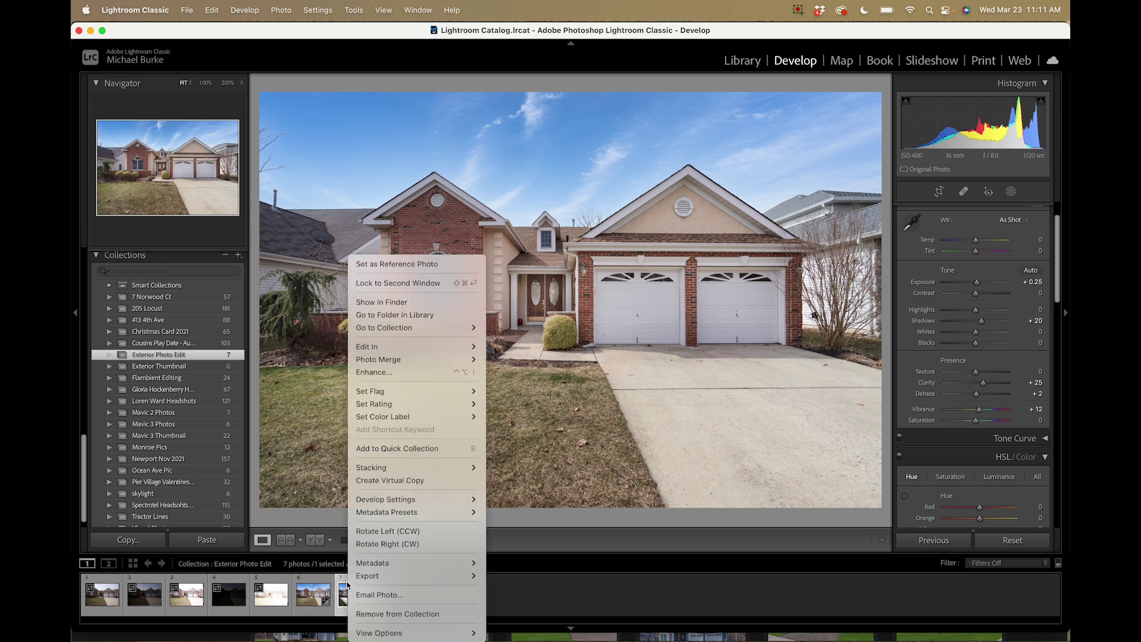
mouse_move(405, 343)
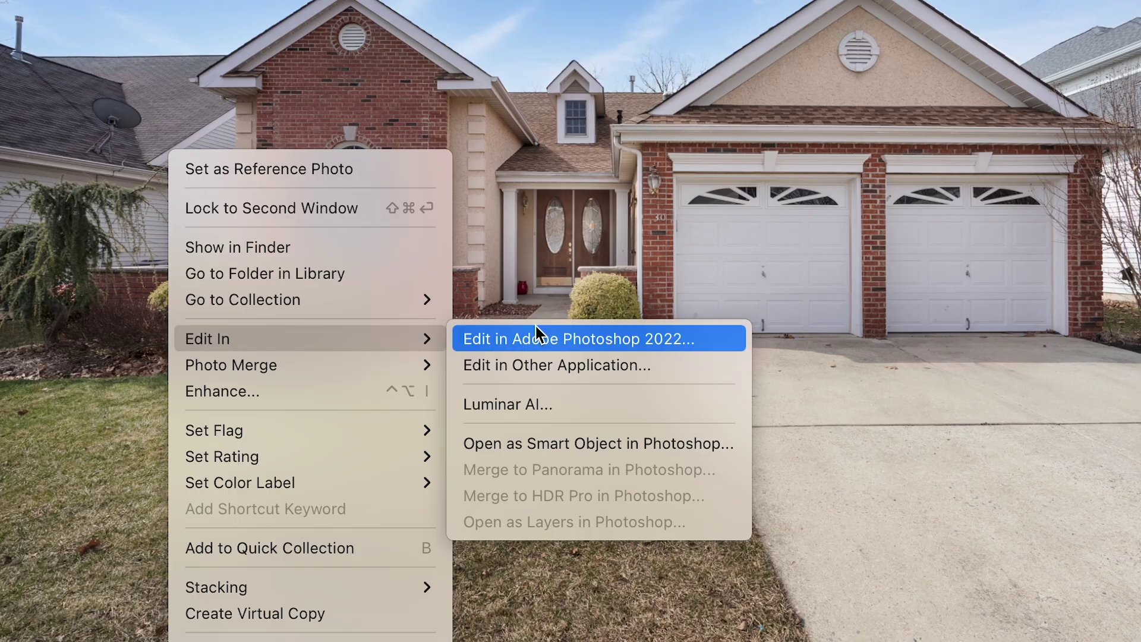
left_click(535, 338)
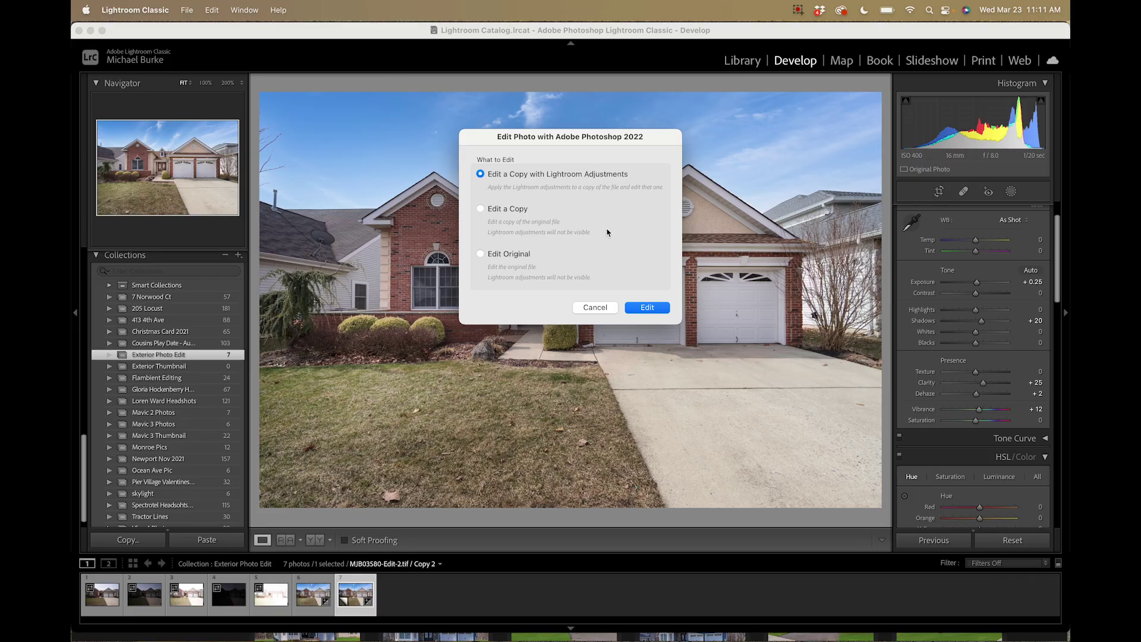
left_click(646, 307)
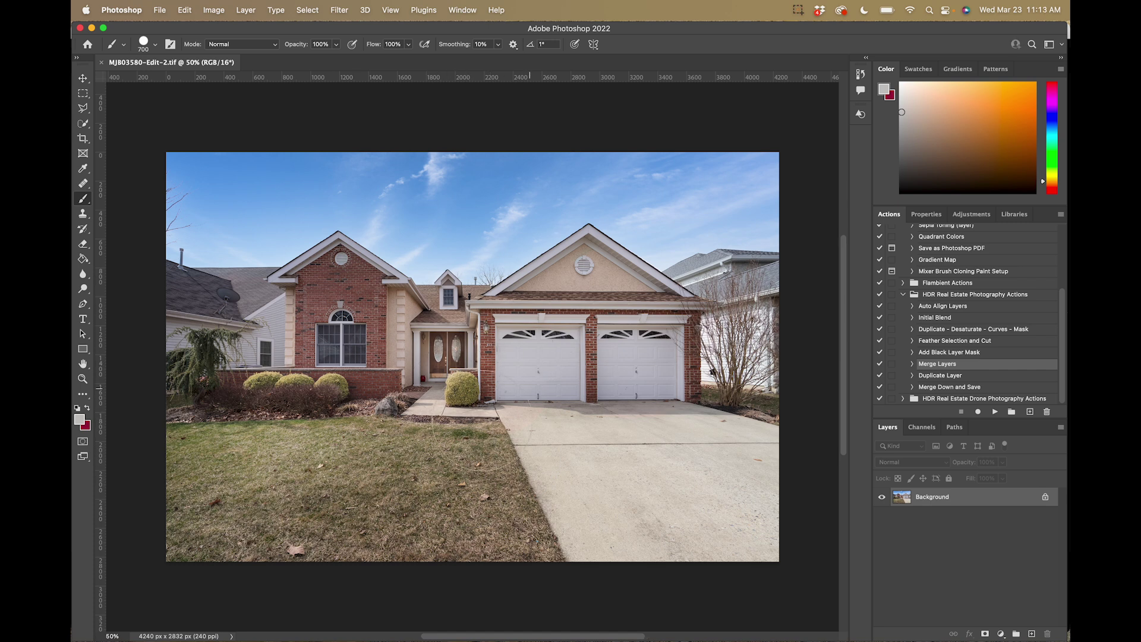
- Open Grass.jpg from the Hand Blending Exterior Photos folder on the iCloud Desktop
key("super+o")
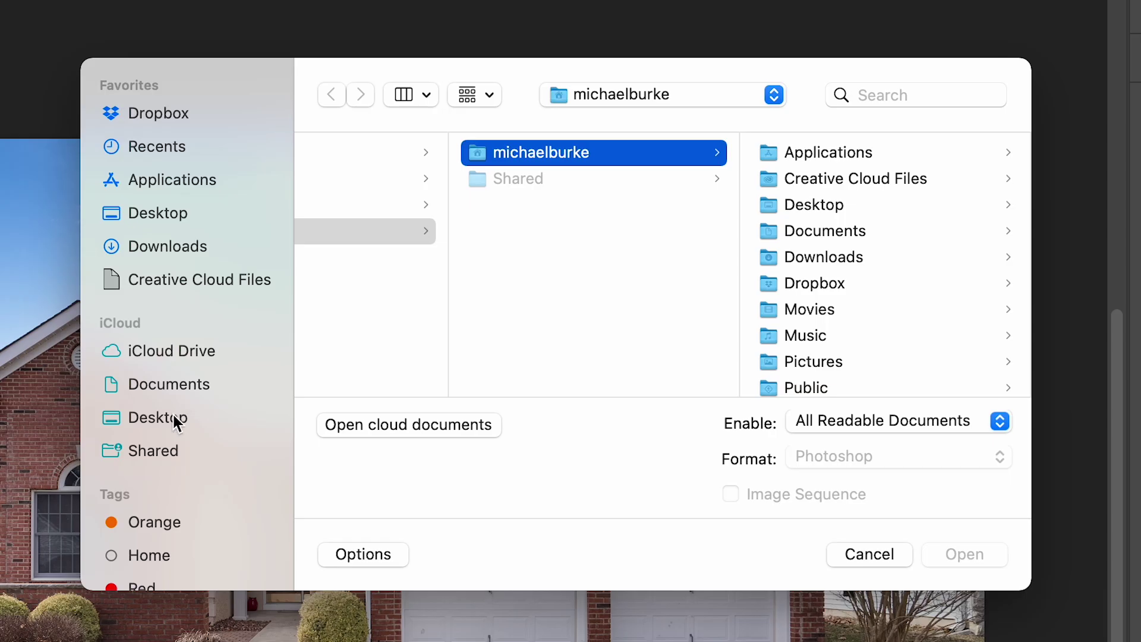
left_click(382, 287)
scroll(544, 221, "down", 5)
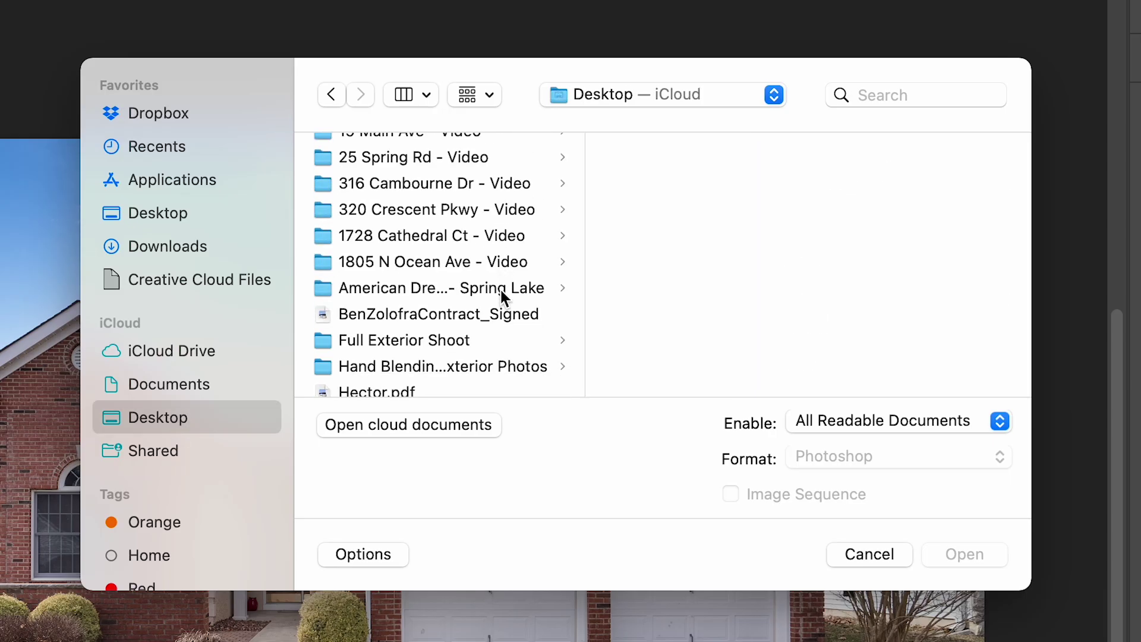
left_click(472, 366)
left_click(639, 180)
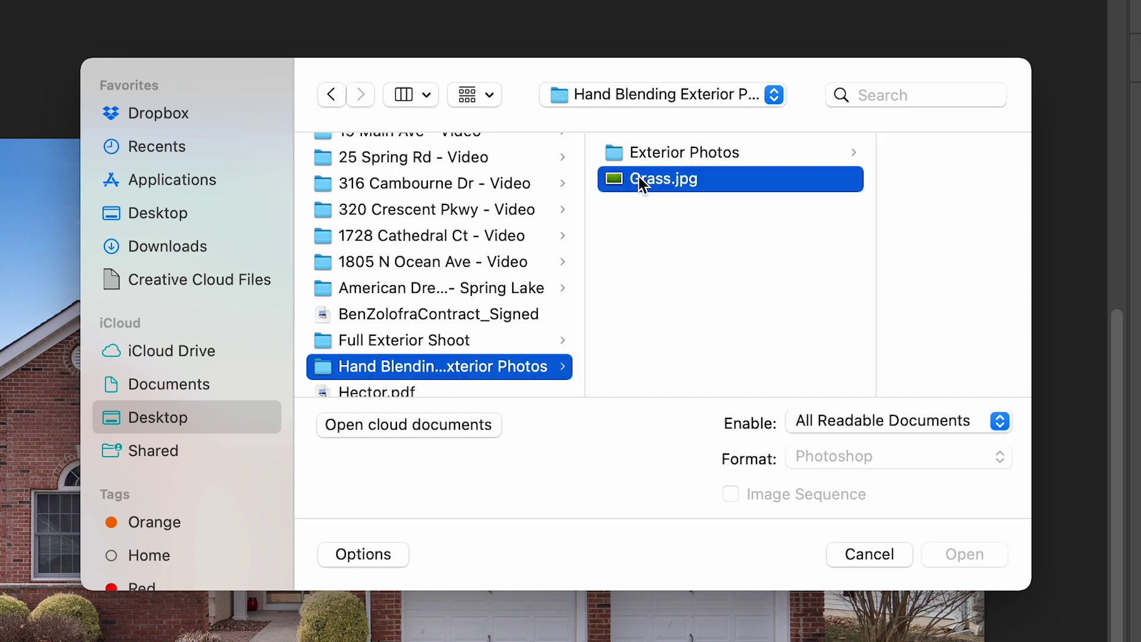
left_click(960, 554)
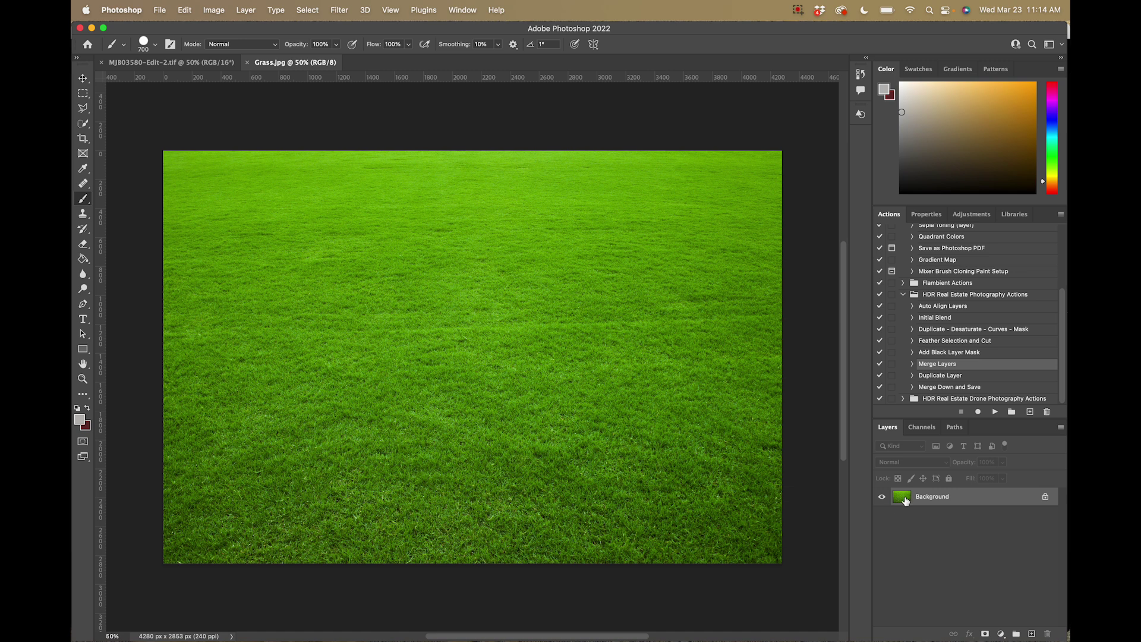
- Convert the Grass.jpg background into the regular layer Layer 0, load its contents as a selection and cut it
double_click(905, 501)
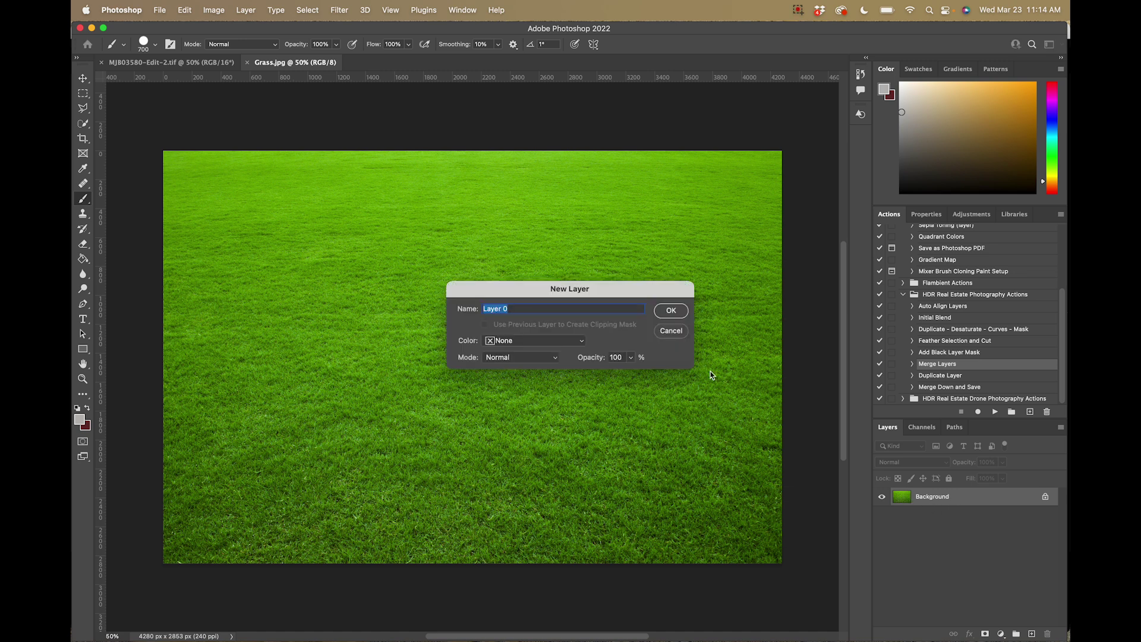
left_click(676, 313)
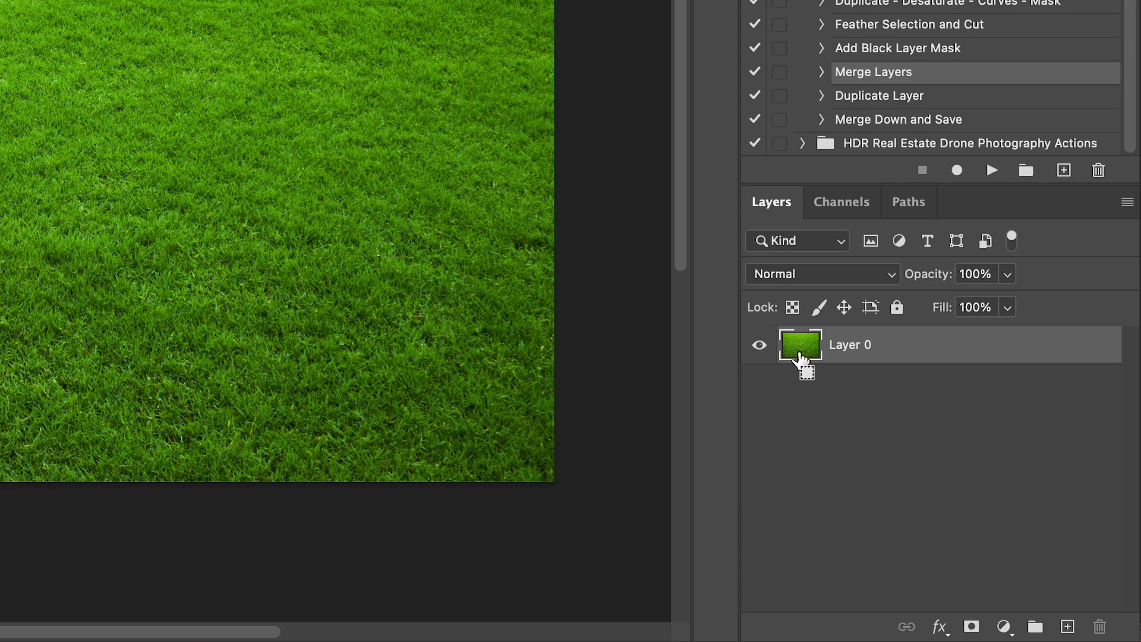
left_click(901, 503, "super")
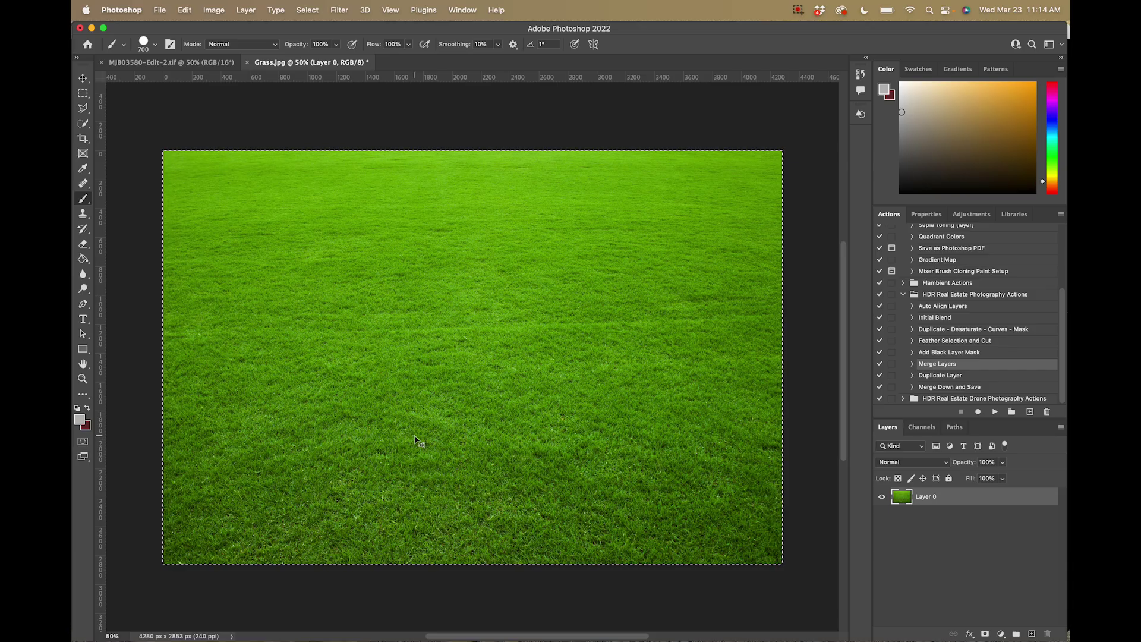
key("super+x")
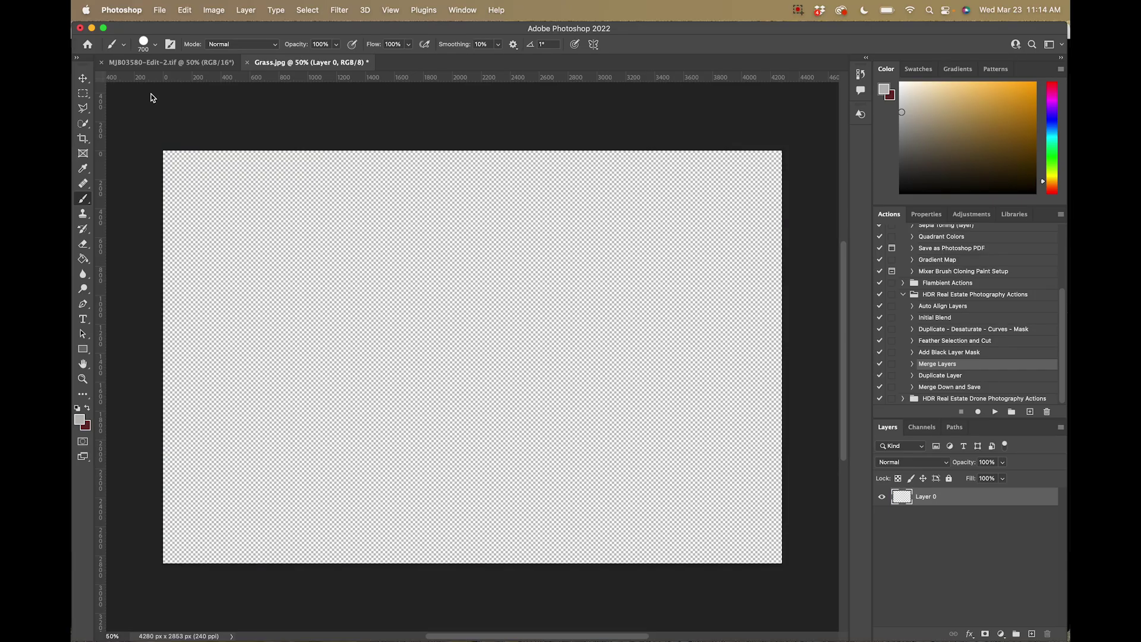
- Paste the cut grass into MJB03580-Edit-2.tif as a layer above the house photo
left_click(188, 62)
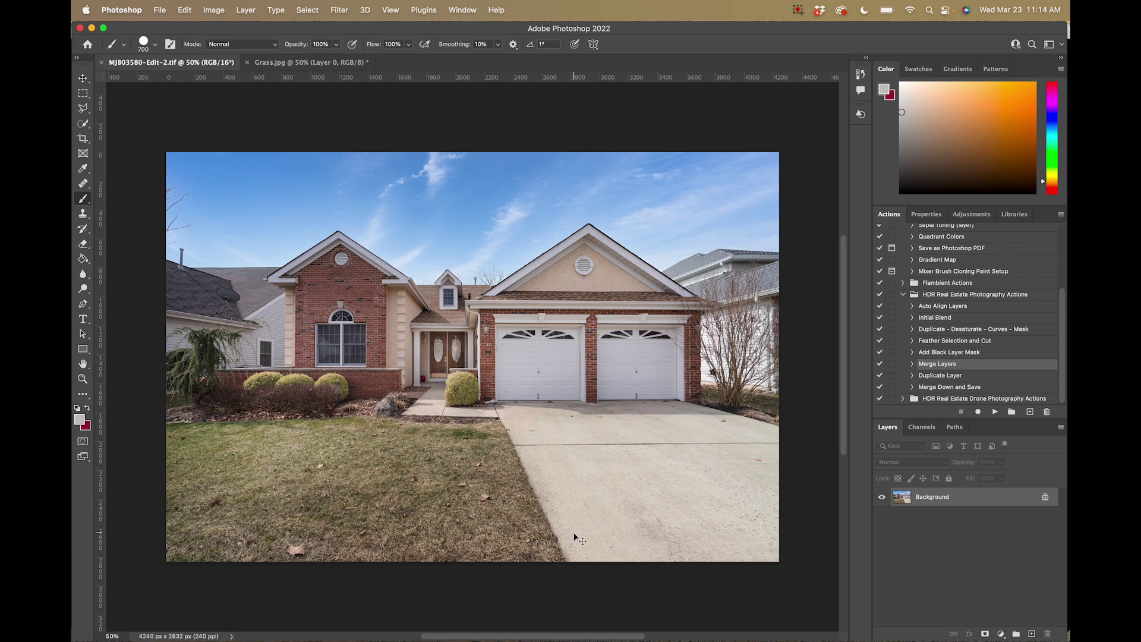
key("super+v")
left_click(681, 369)
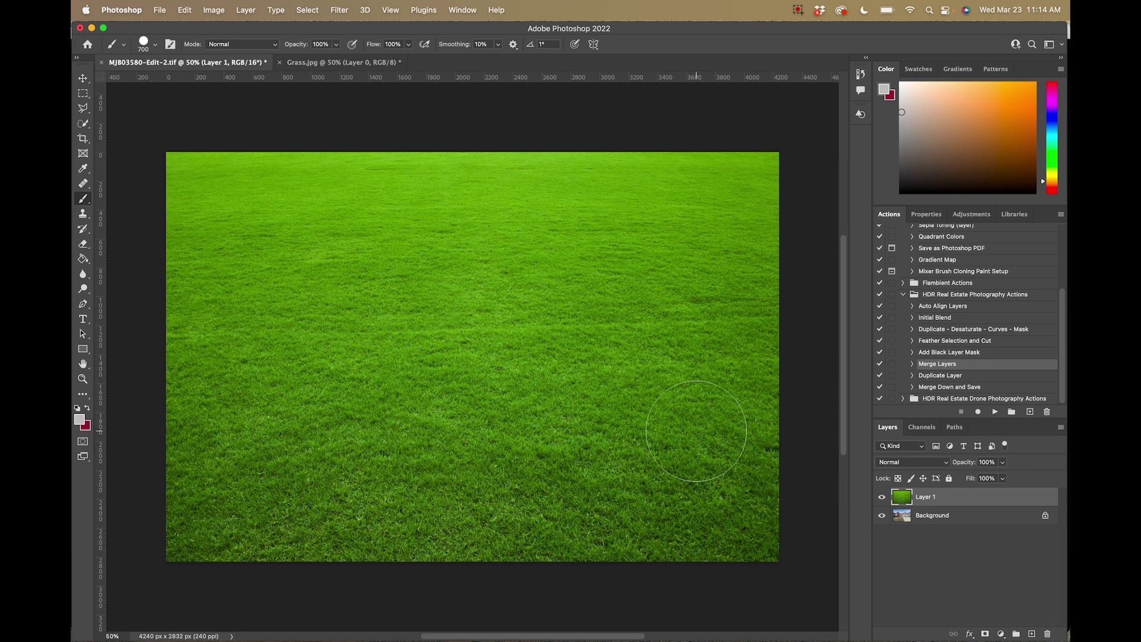
- Move the grass layer down until its upper edge crosses the tops of the garage doors
key("v")
mouse_move(551, 388)
left_mouse_down()
mouse_move(553, 614)
mouse_move(534, 268)
mouse_move(535, 522)
mouse_move(494, 343)
left_mouse_up()
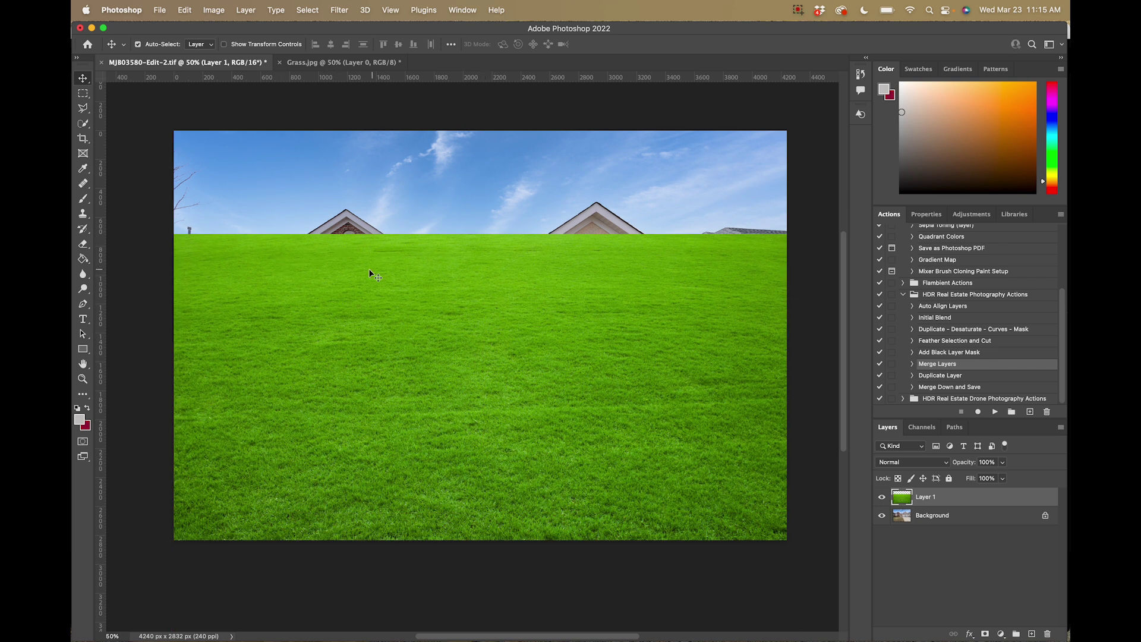
left_click_drag(415, 379, 393, 450)
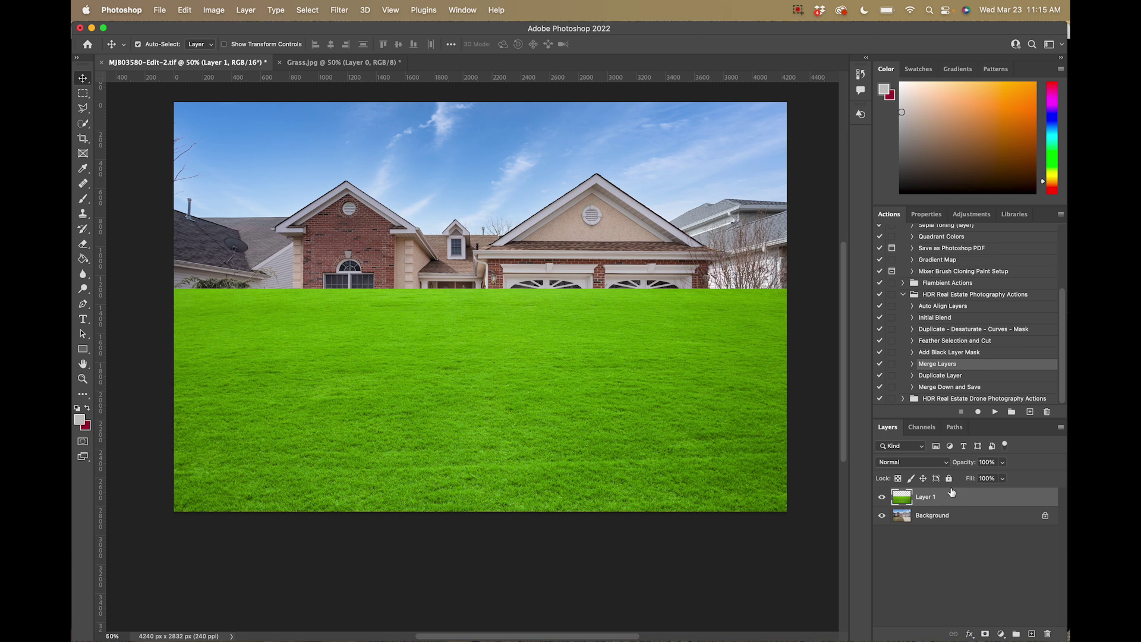
- Hide the grass layer with the Add Black Layer Mask action and make white the foreground color
left_click(937, 354)
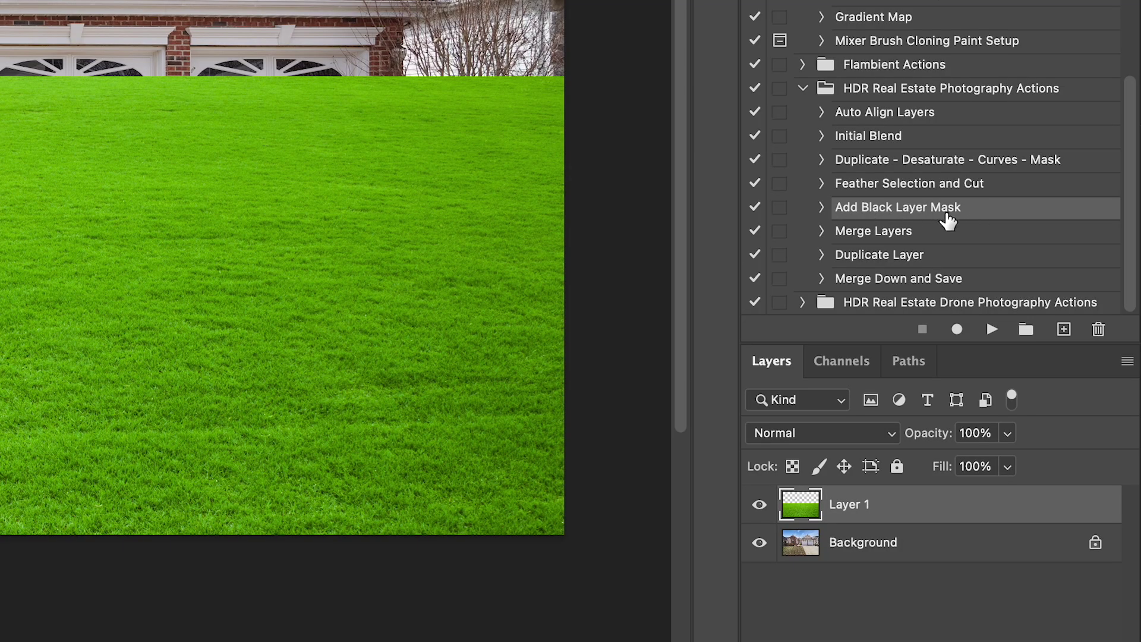
left_click(991, 329)
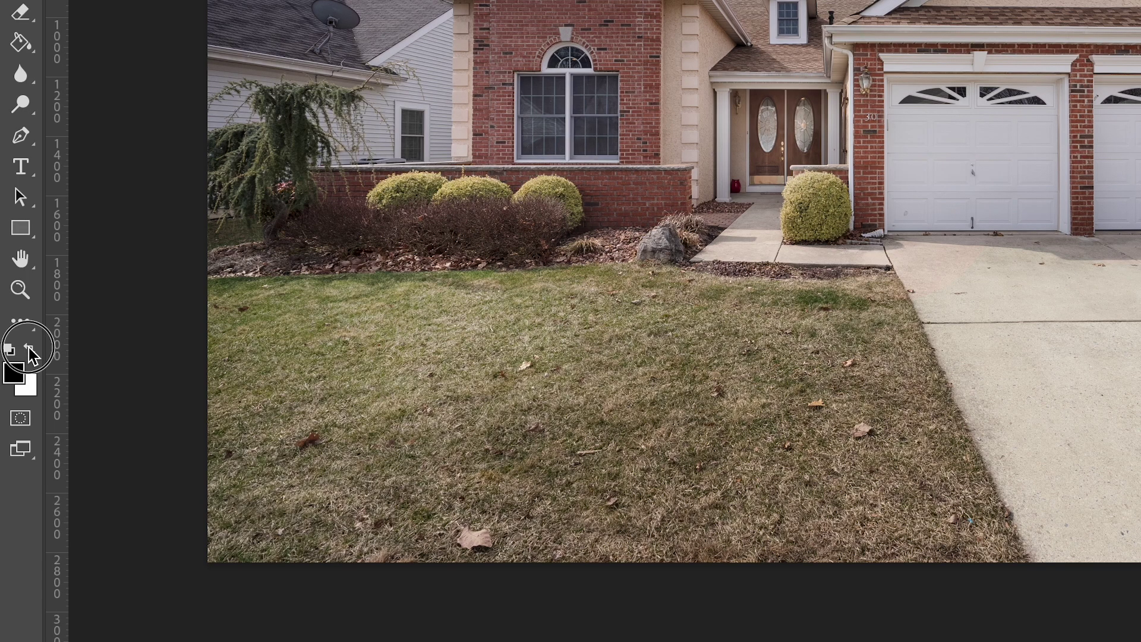
left_click(87, 408)
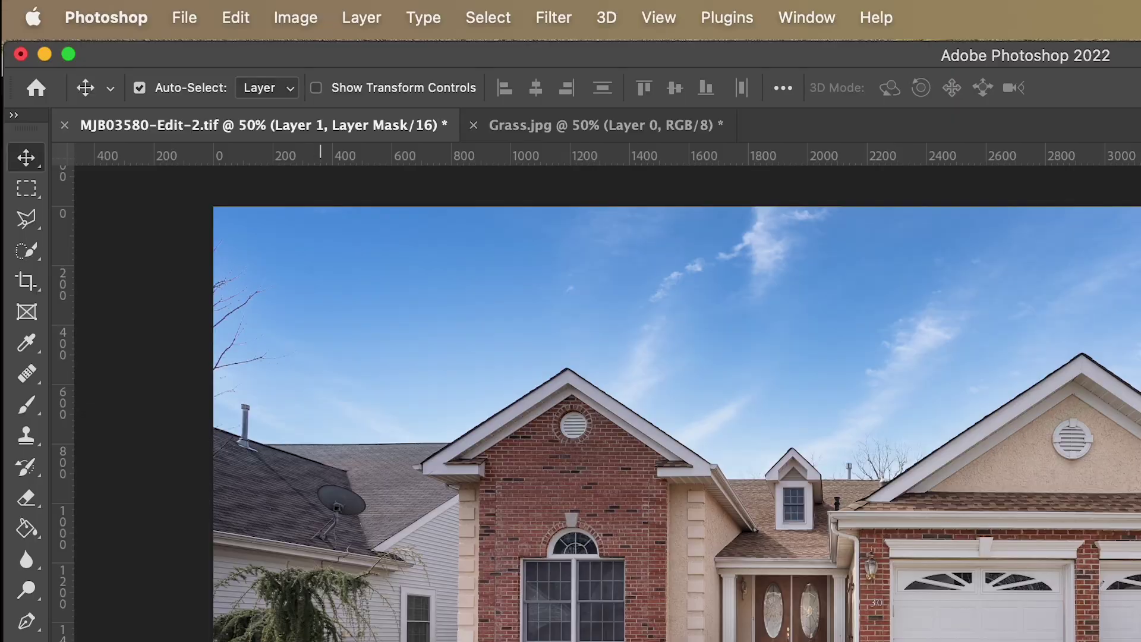
- Switch to the Brush tool and adjust the edge hardness of the 700 px brush
key("b")
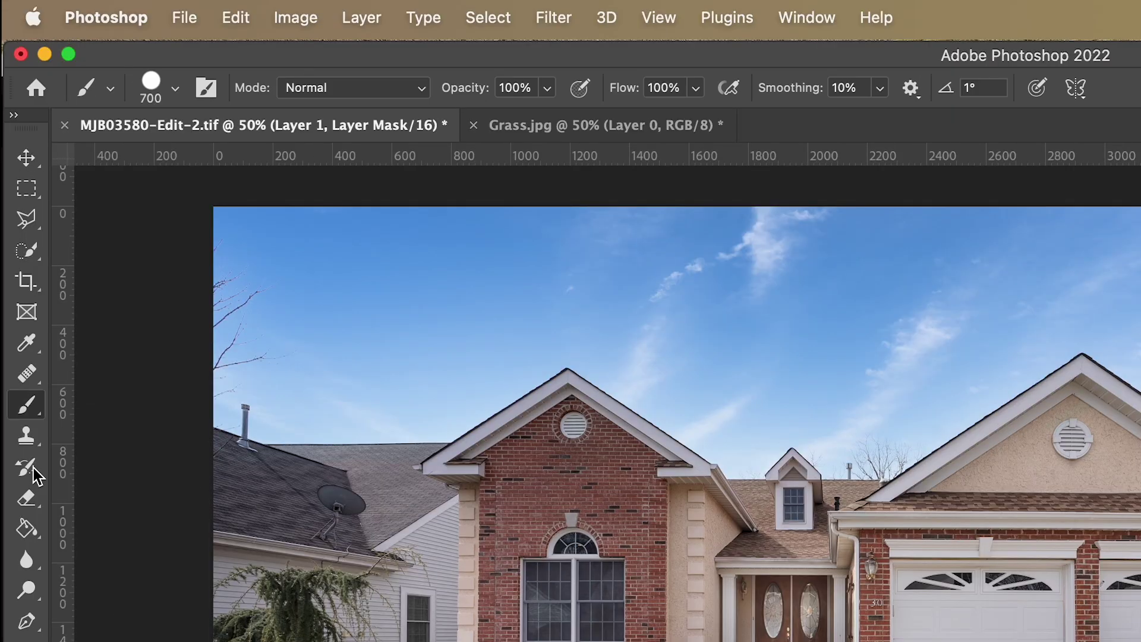
left_click(162, 95)
left_click_drag(281, 217, 149, 221)
left_click_drag(208, 226, 258, 227)
key("Return")
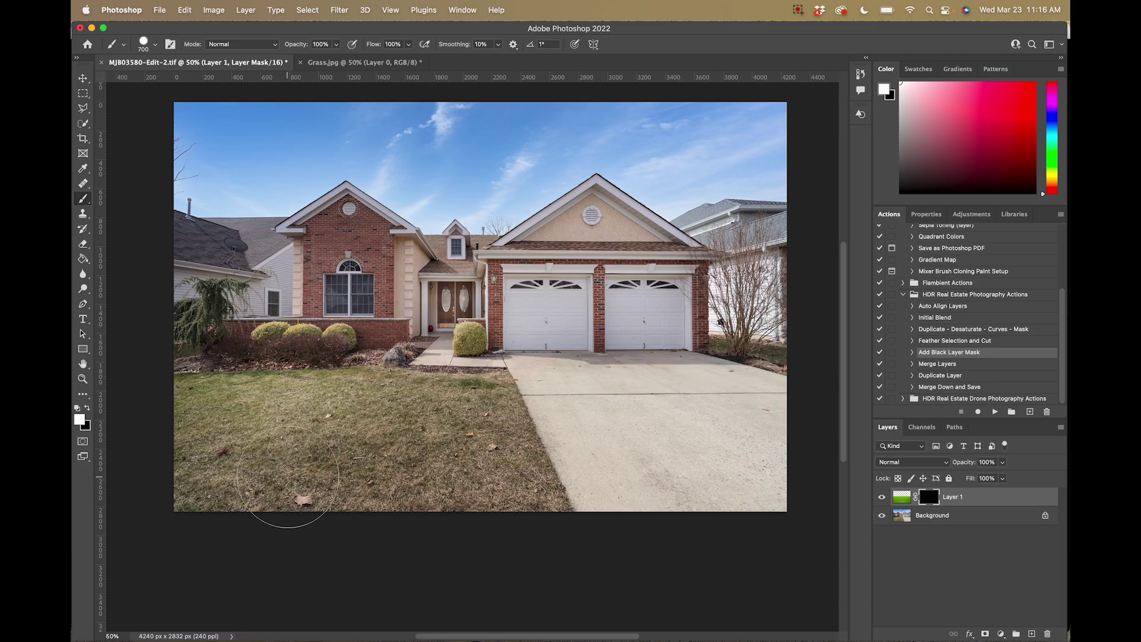
- Paint white on the grass layer's mask over the main lawn with a 700 px brush, using 300 px near the driveway's lower edge
mouse_move(280, 509)
left_mouse_down()
mouse_move(173, 489)
mouse_move(342, 508)
mouse_move(404, 493)
mouse_move(458, 522)
left_mouse_up()
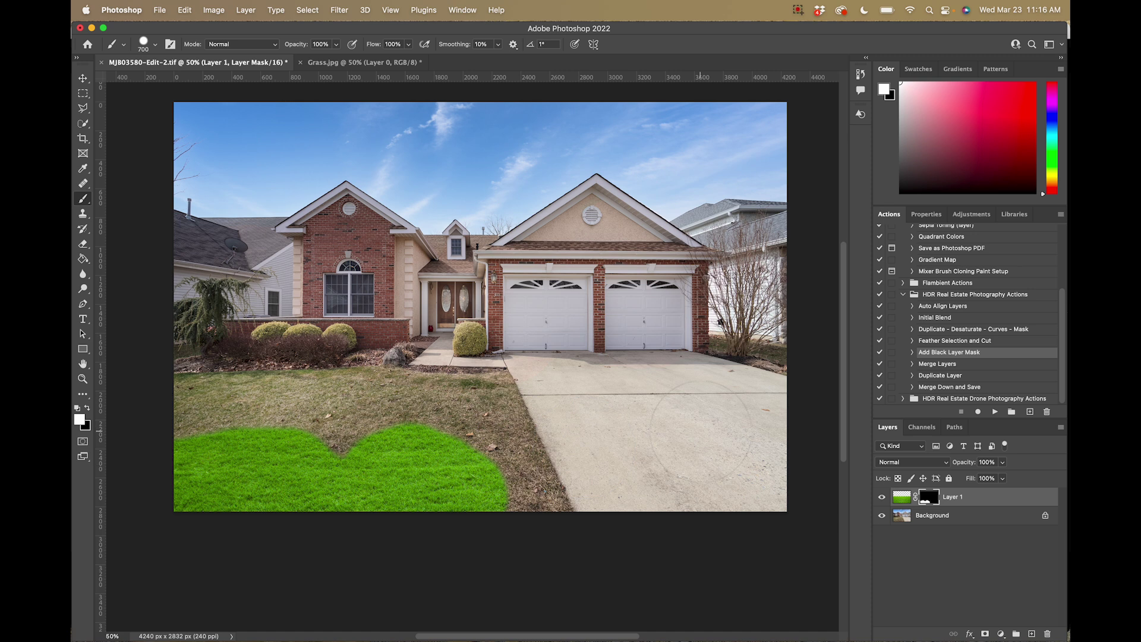
left_click_drag(443, 485, 472, 486)
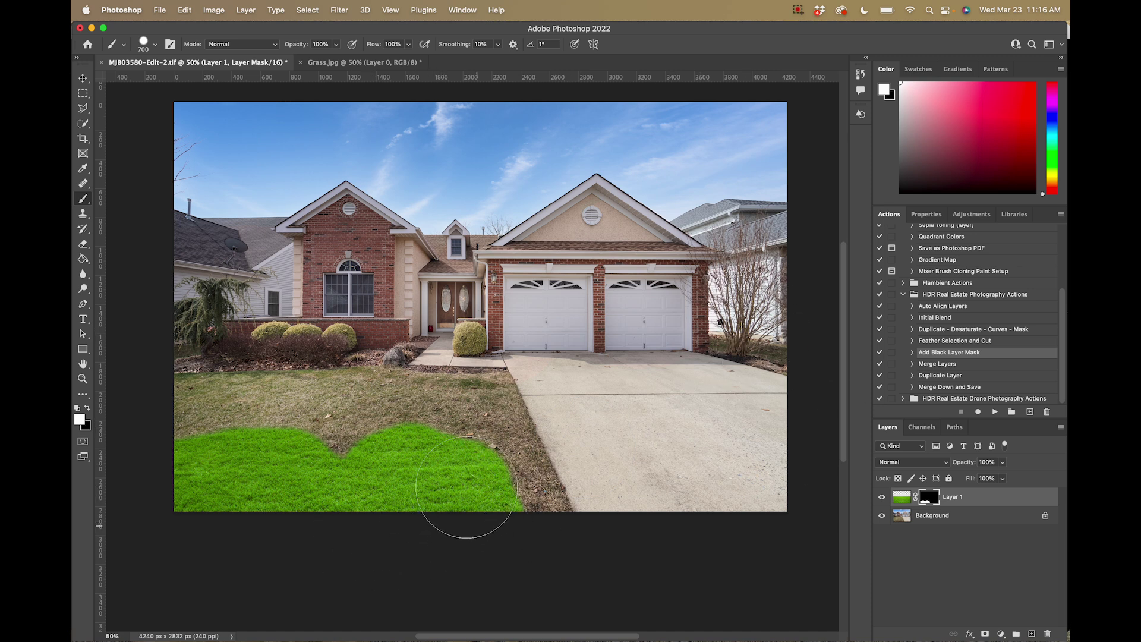
key("bracketleft")
key("bracketleft")
key("bracketleft")
left_click_drag(513, 511, 538, 502)
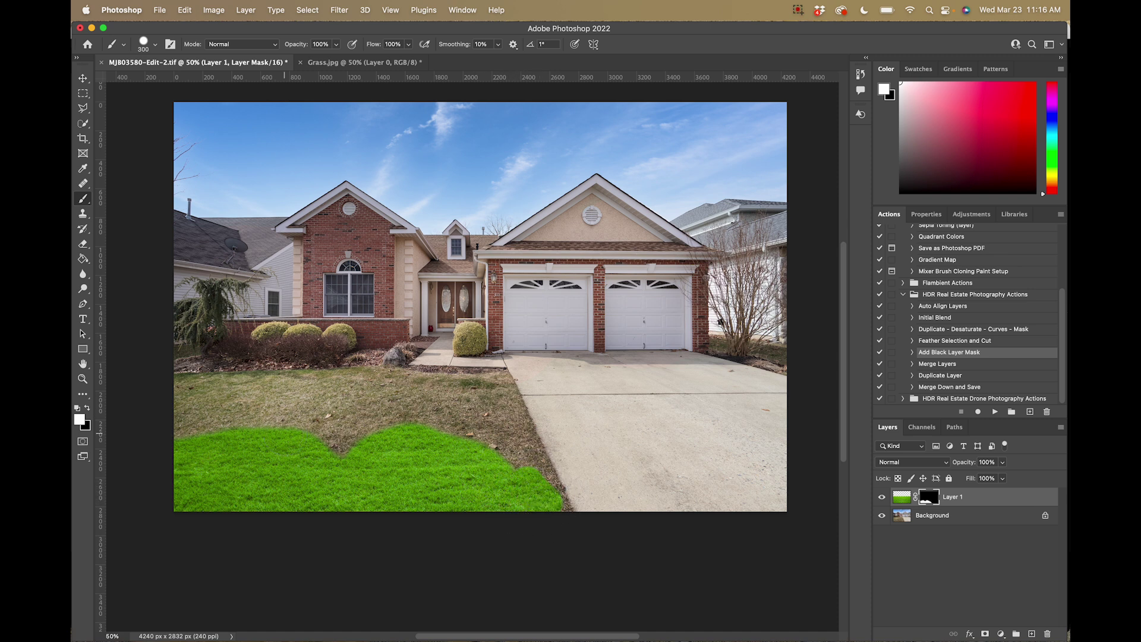
mouse_move(301, 434)
left_mouse_down()
mouse_move(214, 415)
mouse_move(380, 410)
mouse_move(477, 434)
mouse_move(496, 455)
left_mouse_up()
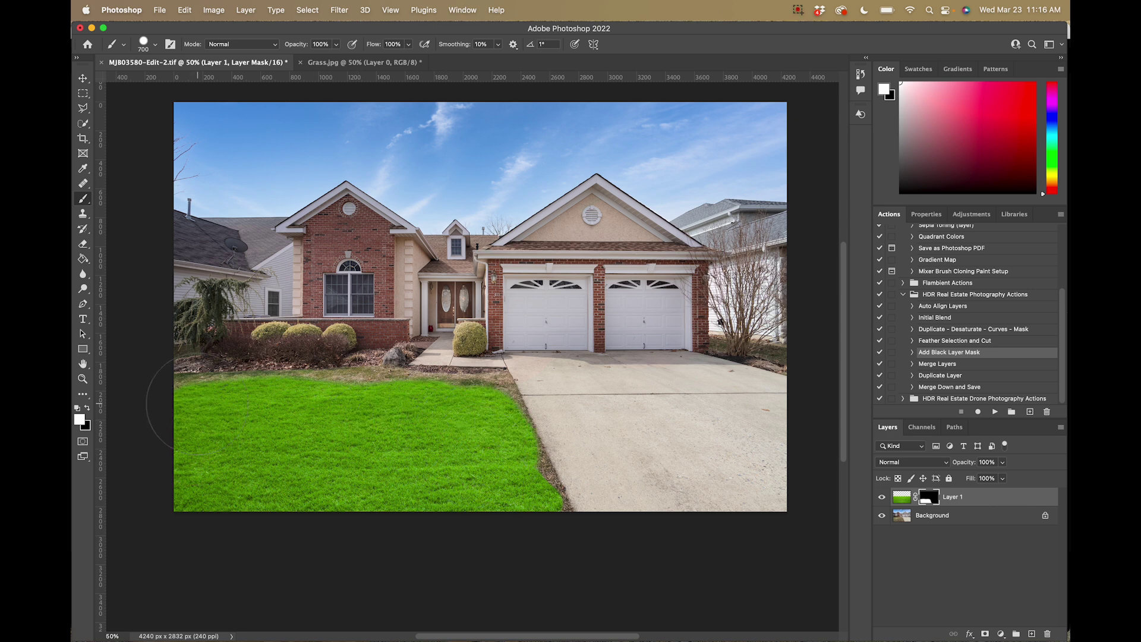
- Paint white on the grass layer's mask along the lawn's driveway edge with a 125 px brush
key("super+equal")
key("super+equal")
key("super+equal")
mouse_move(587, 591)
left_mouse_down()
mouse_move(386, 417)
mouse_move(280, 250)
left_mouse_up()
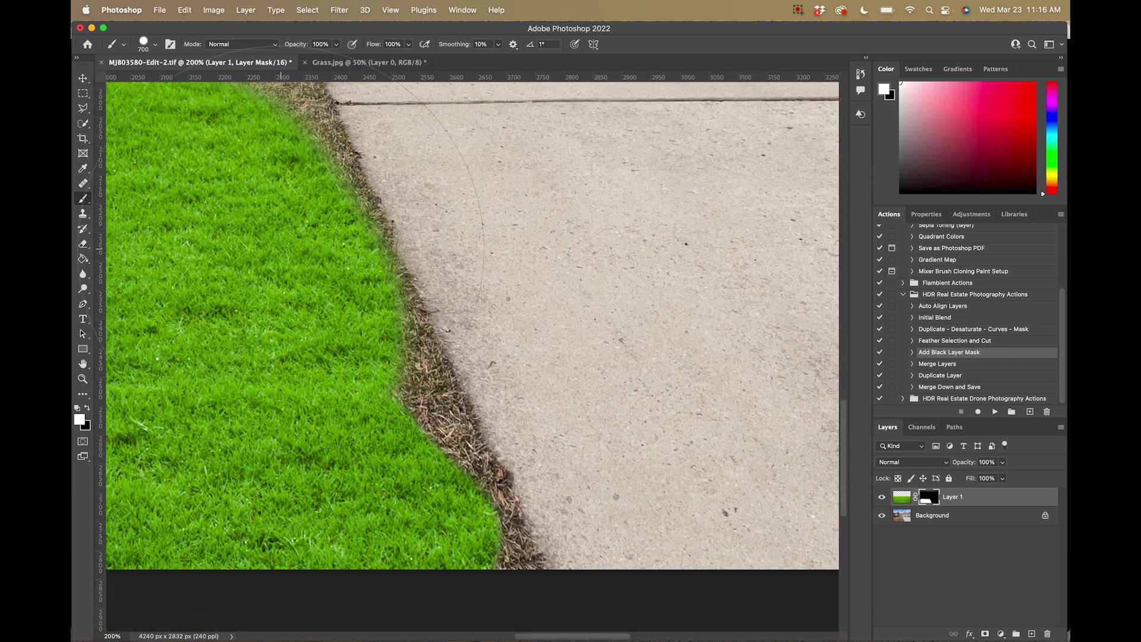
key("bracketleft")
key("bracketleft")
scroll(452, 475, "up", 5)
scroll(451, 475, "left", 2)
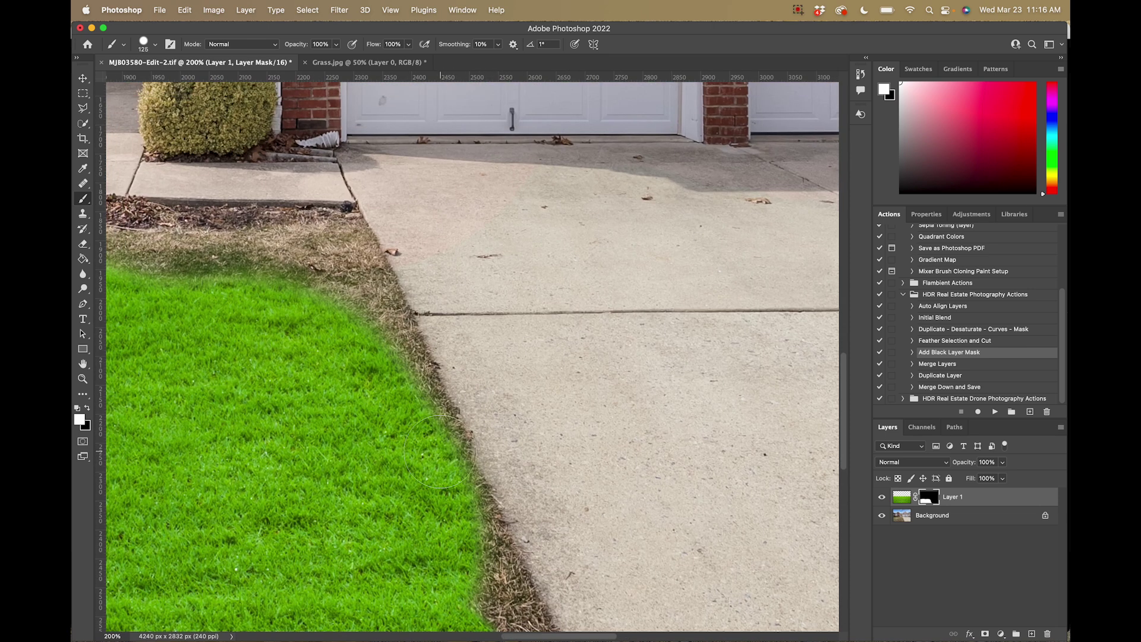
left_click(348, 268, "shift")
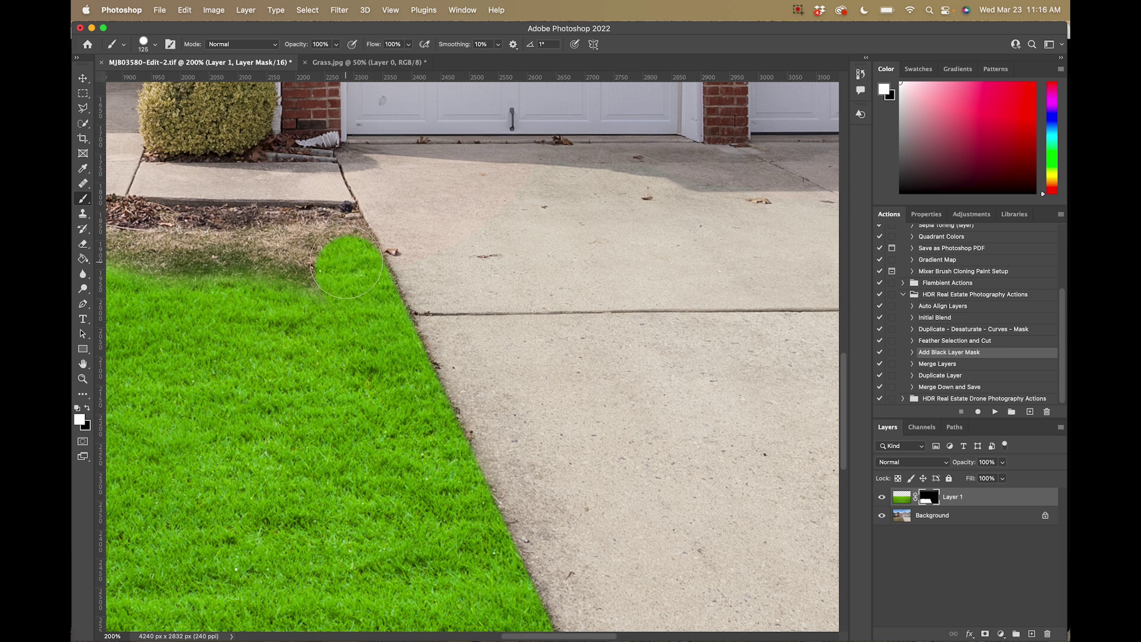
- Extend the grass up to the mulch bed below the front walkway with a 90 px brush
left_click(332, 245)
key("super+z")
key("bracketleft")
key("bracketleft")
left_click(285, 256)
scroll(380, 297, "left", 5)
left_click_drag(354, 284, 475, 284)
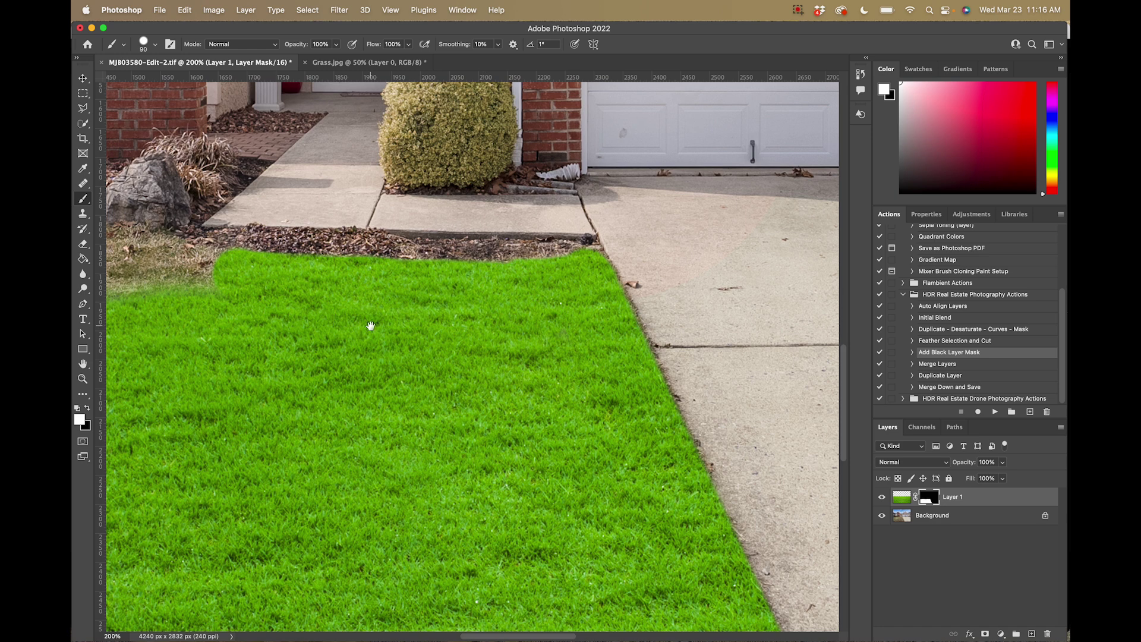
- Paint the grass up to the rock and along the shrub bed to the photo's left edge with the 90 px brush
scroll(380, 297, "left", 6)
scroll(380, 297, "up", 1)
left_click(385, 298)
mouse_move(385, 300)
left_mouse_down()
mouse_move(433, 313)
mouse_move(309, 326)
left_mouse_up()
scroll(475, 357, "left", 5)
scroll(475, 356, "up", 1)
left_click(301, 342)
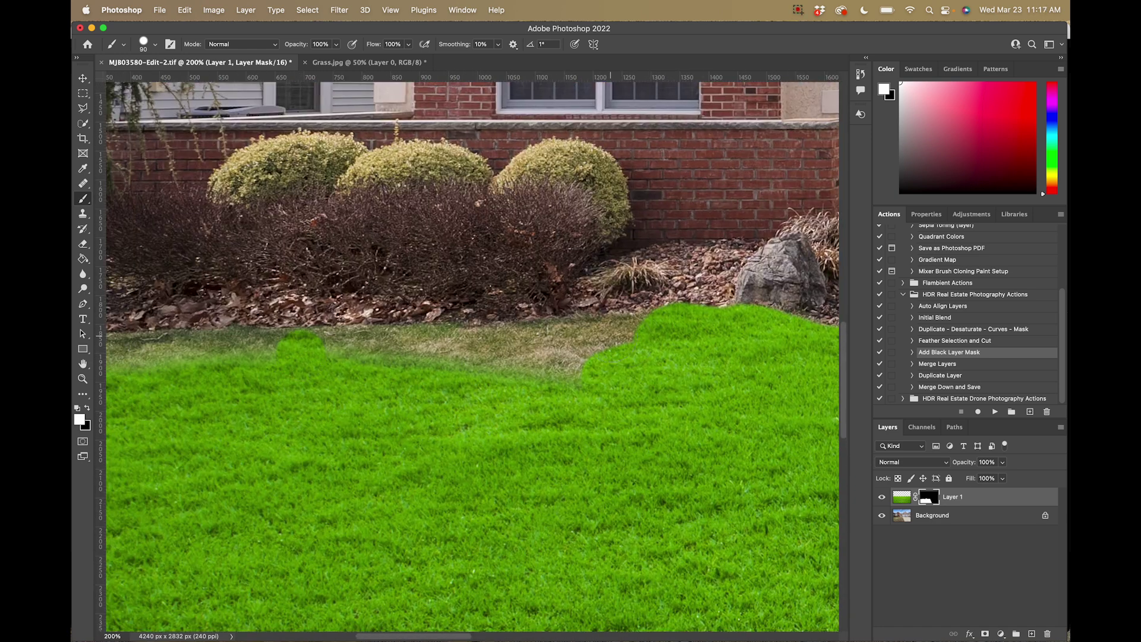
scroll(644, 372, "left", 5)
scroll(644, 372, "up", 1)
mouse_move(226, 369)
left_mouse_down()
mouse_move(262, 386)
mouse_move(532, 402)
left_mouse_up()
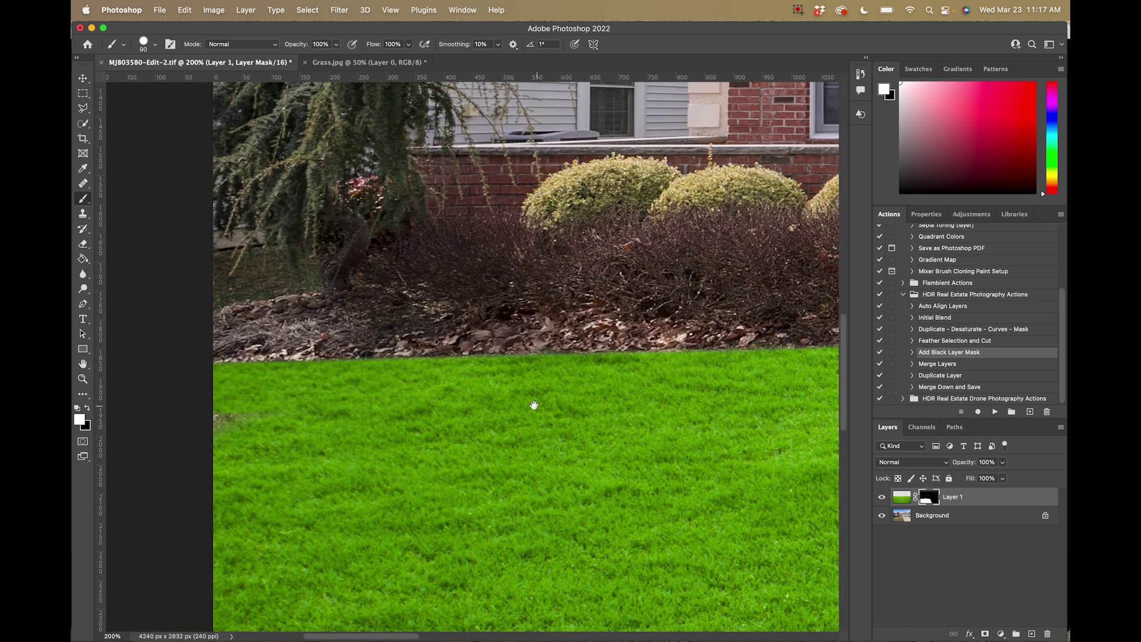
- Reveal the small grass patch behind the weeping tree at the photo's left edge, using a smaller brush
mouse_move(228, 297)
left_mouse_down()
mouse_move(303, 286)
mouse_move(267, 258)
mouse_move(276, 252)
mouse_move(290, 265)
mouse_move(215, 259)
mouse_move(219, 278)
mouse_move(208, 258)
mouse_move(232, 248)
left_mouse_up()
key("bracketleft")
key("bracketleft")
key("bracketleft")
key("bracketleft")
key("bracketleft")
key("bracketleft")
key("bracketleft")
key("bracketleft")
key("bracketleft")
key("bracketleft")
key("super+0")
- Paint white on the mask over the side lawn near the garage's outer brick pillar, reducing the brush size for detail
left_click_drag(705, 376, 731, 377)
key("bracketright")
key("bracketright")
key("bracketright")
key("bracketright")
mouse_move(678, 416)
left_mouse_down()
mouse_move(802, 449)
mouse_move(813, 383)
mouse_move(745, 382)
mouse_move(687, 407)
mouse_move(793, 425)
mouse_move(783, 403)
left_mouse_up()
mouse_move(499, 340)
left_mouse_down()
mouse_move(507, 380)
mouse_move(560, 397)
mouse_move(555, 351)
mouse_move(503, 340)
mouse_move(522, 301)
mouse_move(601, 367)
mouse_move(594, 350)
mouse_move(701, 446)
left_mouse_up()
key("super+equal")
key("super+equal")
key("super+equal")
key("bracketleft")
key("bracketleft")
key("bracketleft")
key("bracketleft")
key("bracketleft")
key("bracketleft")
mouse_move(691, 333)
left_mouse_down()
mouse_move(718, 404)
mouse_move(721, 469)
left_mouse_up()
left_click_drag(733, 408, 746, 419)
left_click_drag(772, 342, 781, 381)
- Paint the remaining side lawn around the bare shrub up to the photo's right edge, enlarging the brush for wider areas
scroll(636, 377, "right", 5)
left_click_drag(677, 359, 674, 338)
mouse_move(657, 392)
left_mouse_down()
mouse_move(648, 420)
mouse_move(680, 394)
mouse_move(701, 333)
mouse_move(762, 337)
mouse_move(681, 418)
mouse_move(704, 349)
mouse_move(724, 343)
mouse_move(698, 332)
left_mouse_up()
key("bracketright")
key("bracketright")
key("bracketright")
key("bracketright")
key("bracketright")
scroll(571, 404, "right", 3)
mouse_move(551, 414)
left_mouse_down()
mouse_move(646, 379)
mouse_move(615, 369)
mouse_move(575, 400)
mouse_move(632, 373)
mouse_move(581, 371)
mouse_move(609, 338)
mouse_move(613, 352)
mouse_move(666, 327)
mouse_move(625, 328)
left_mouse_up()
key("super+0")
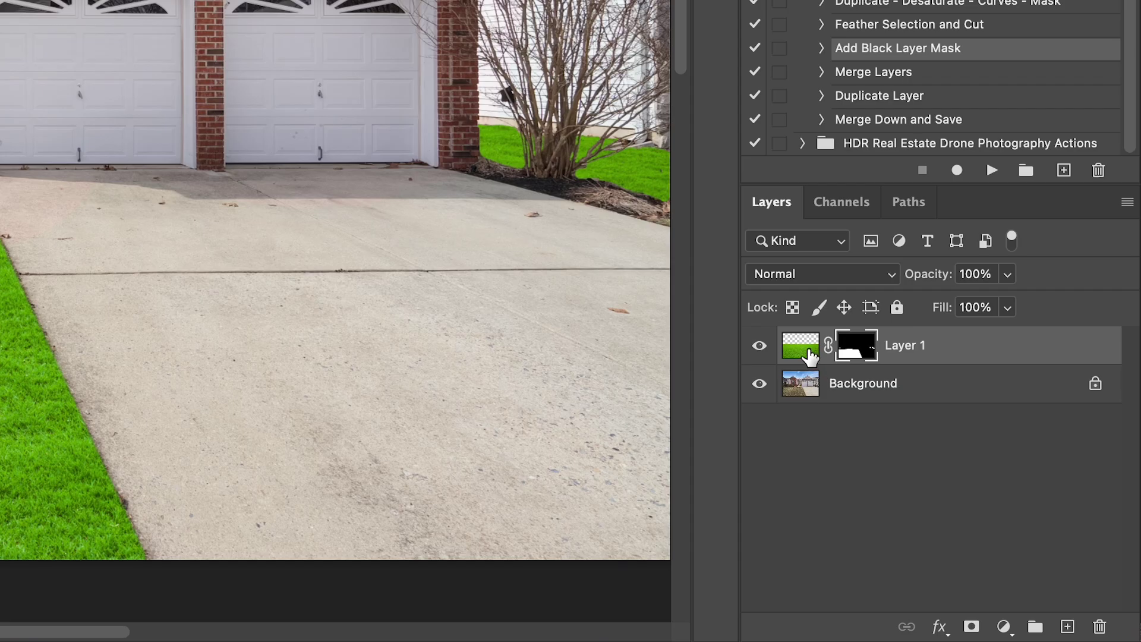
- Open the Camera Raw Filter for the grass layer's image and expand the Basic adjustments
left_click(905, 501)
left_click(403, 20)
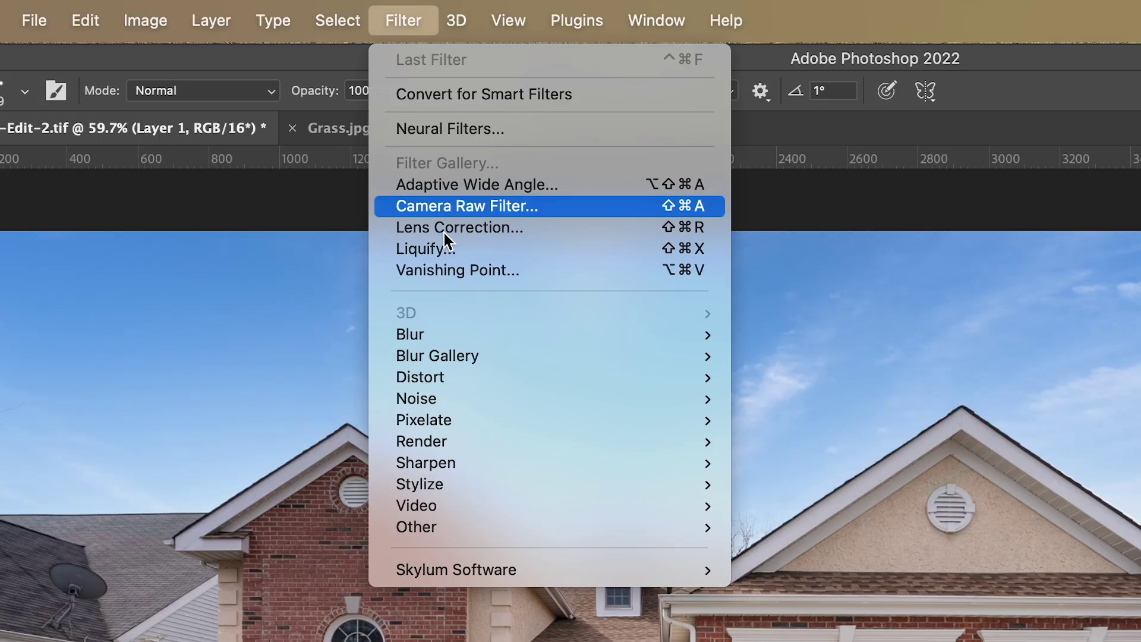
left_click(448, 208)
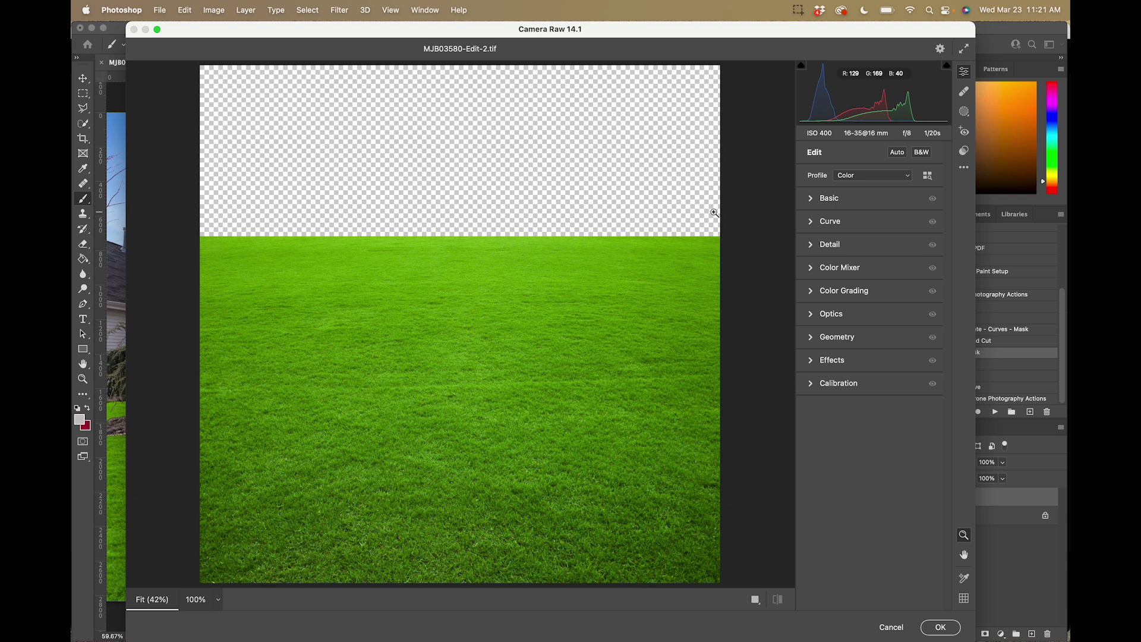
left_click(811, 199)
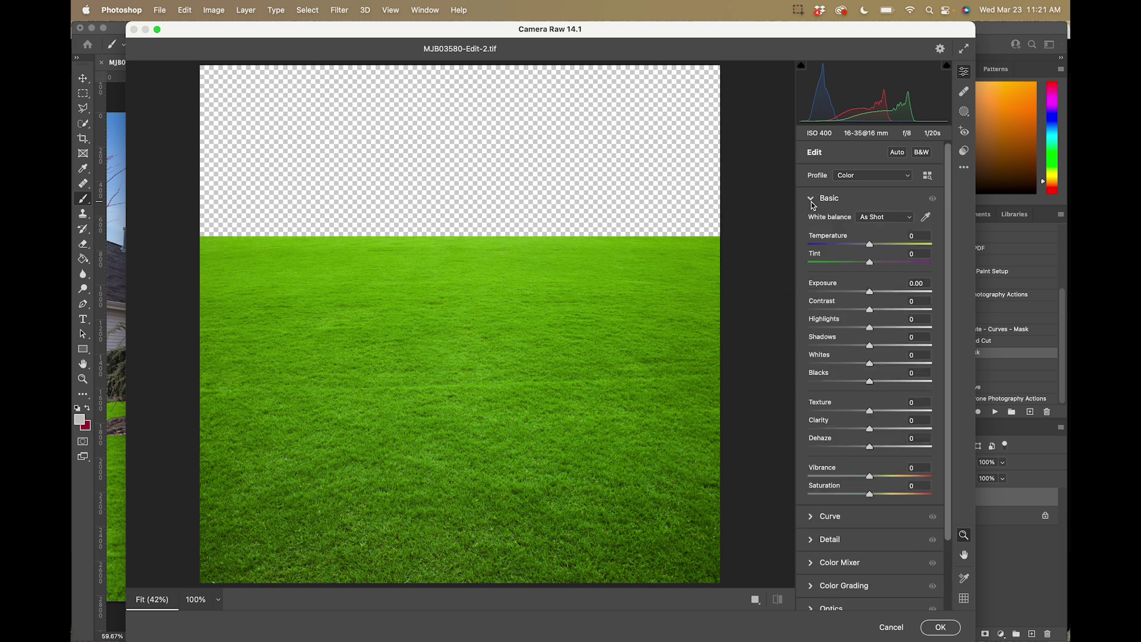
- Set the grass's Exposure to -0.35, Highlights to -31, Shadows to -8, Blacks to -7, Vibrance to -10 and Saturation to -1
left_click_drag(869, 328, 871, 386)
left_click_drag(871, 294, 866, 298)
left_click_drag(870, 476, 861, 478)
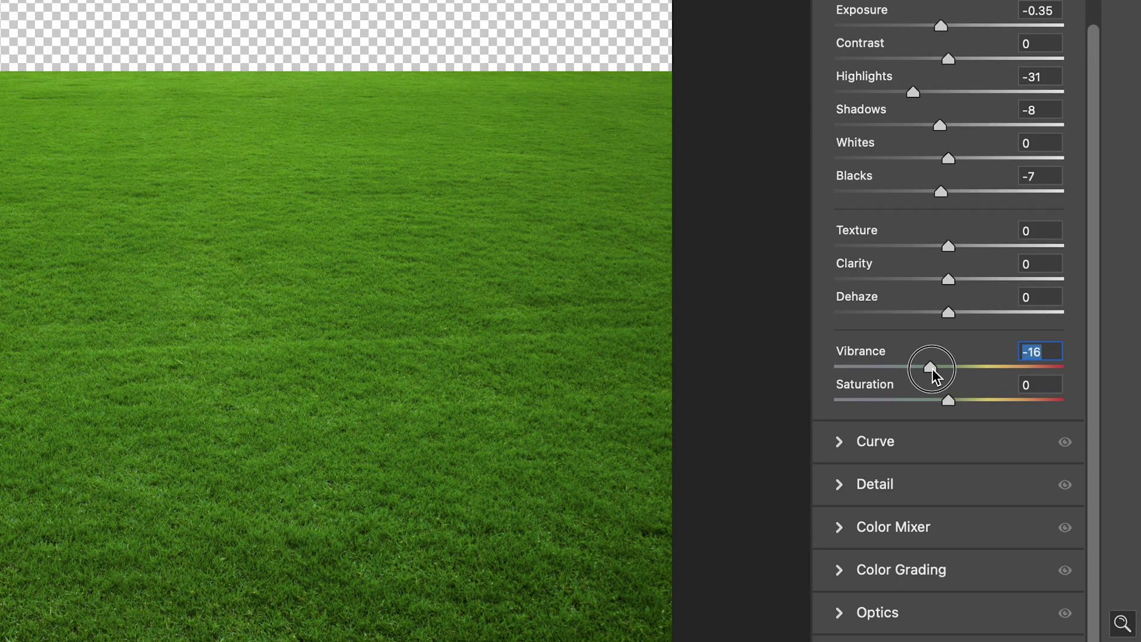
left_click_drag(932, 374, 950, 404)
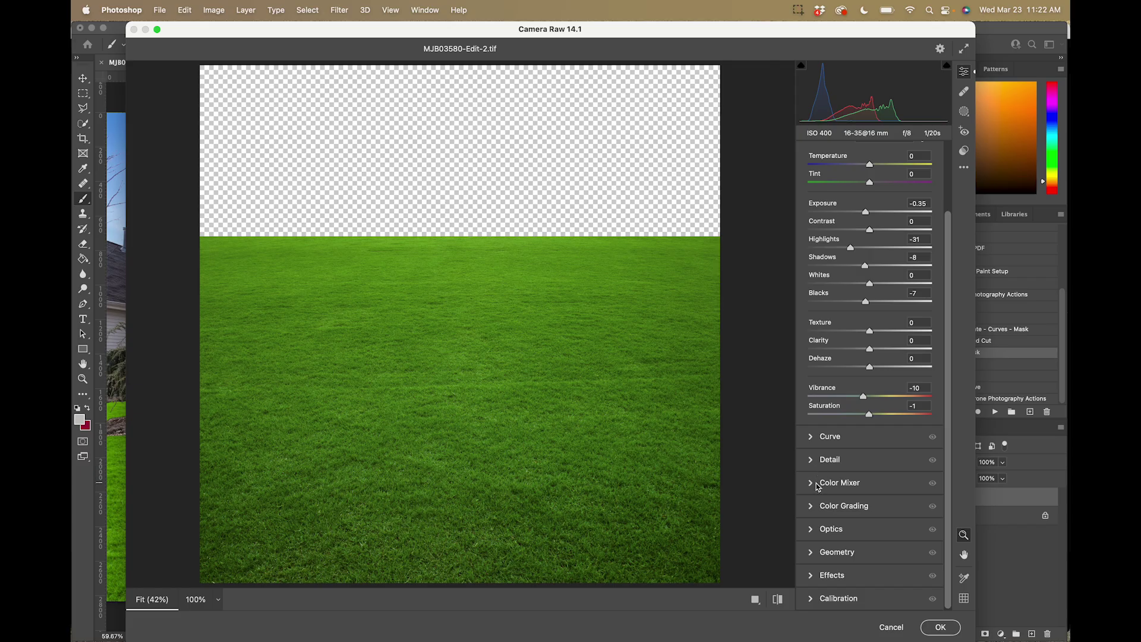
- Darken the grass with the Color Mixer's targeted adjustment, setting Luminance to -21 for Greens and -3 for Yellows
left_click(817, 486)
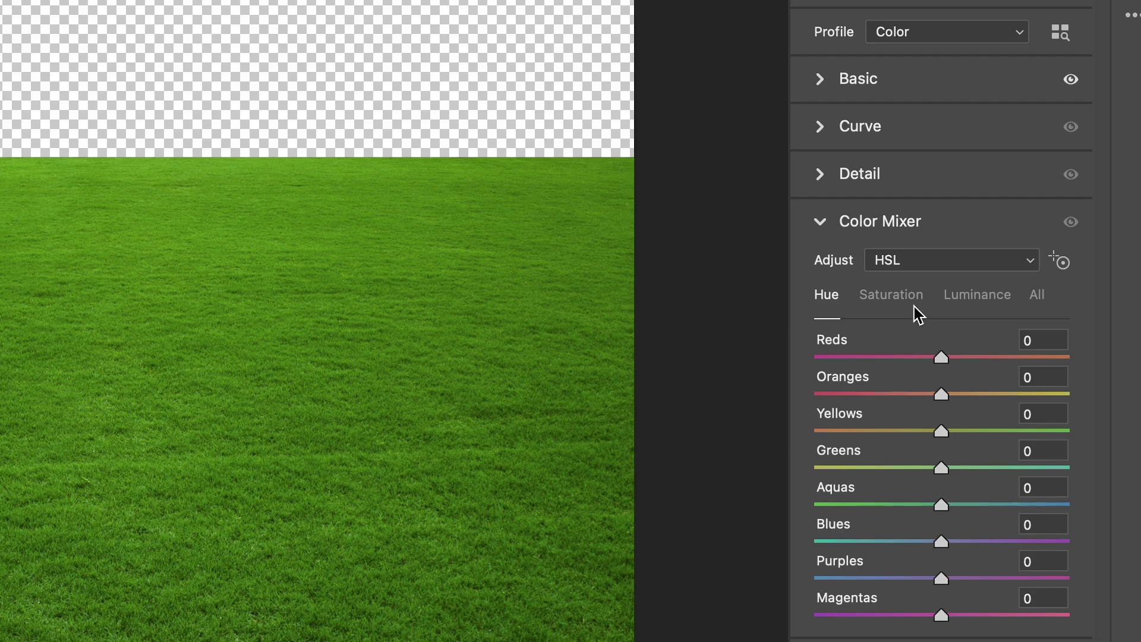
left_click(971, 298)
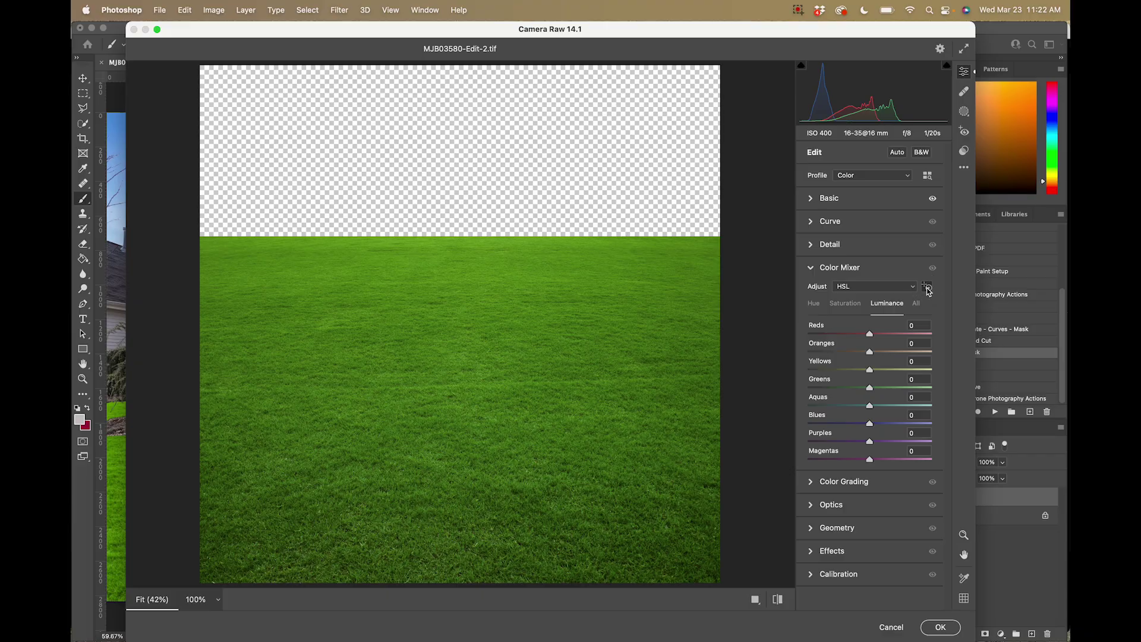
left_click(926, 286)
left_click_drag(483, 345, 475, 349)
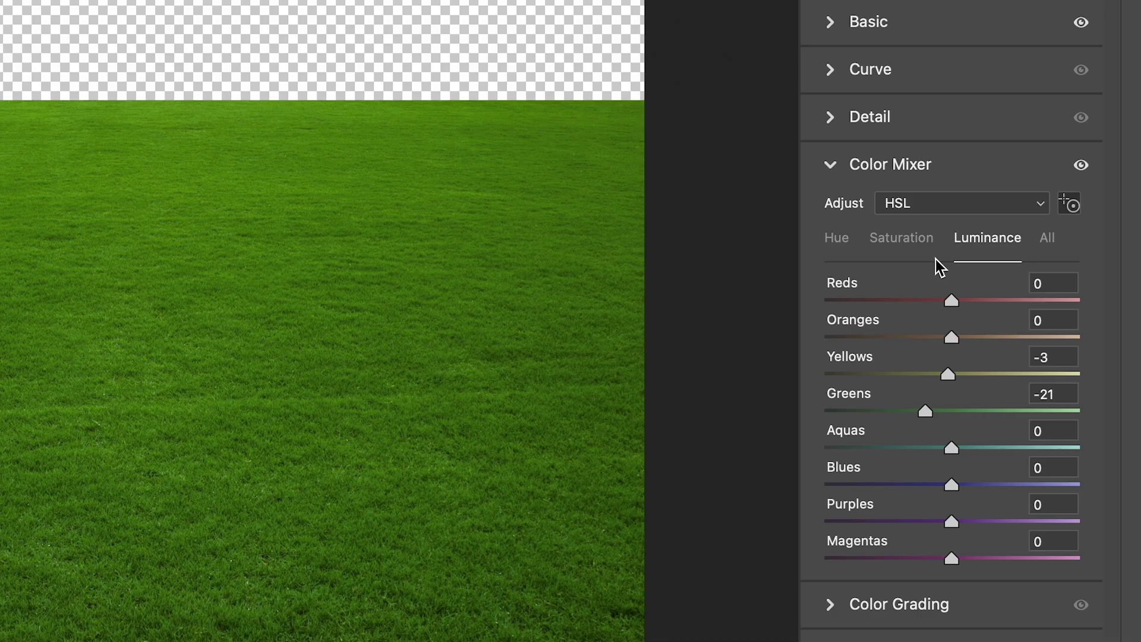
- Shift the grass's Hue to -4 for Greens and -1 for Yellows, and apply the Camera Raw filter
left_click(846, 242)
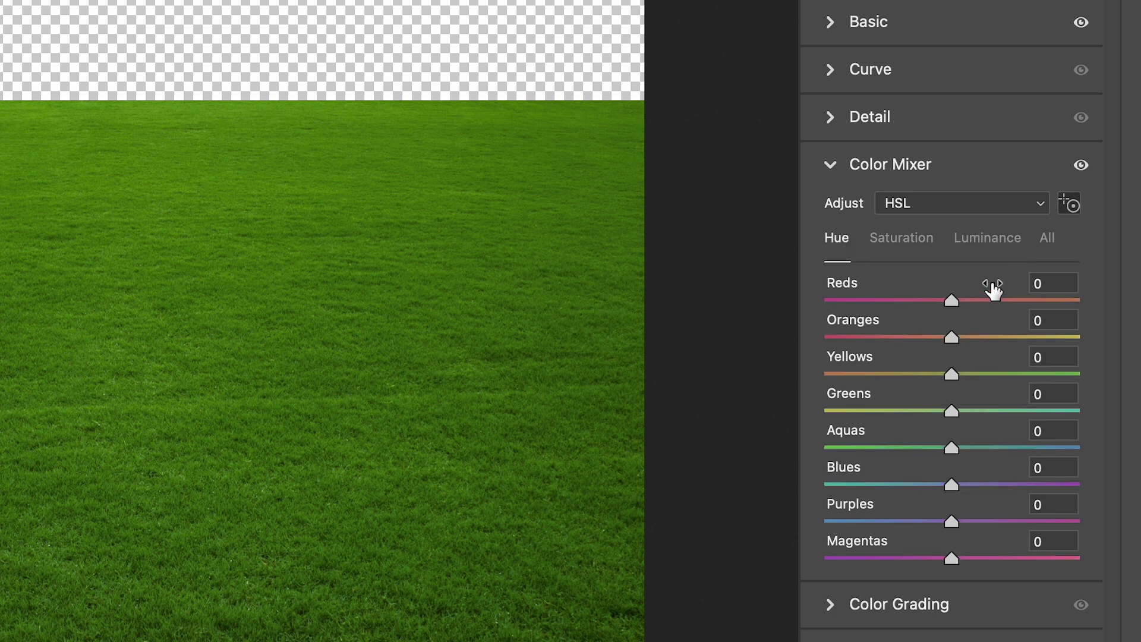
left_click(1072, 206)
left_click_drag(36, 425, 27, 425)
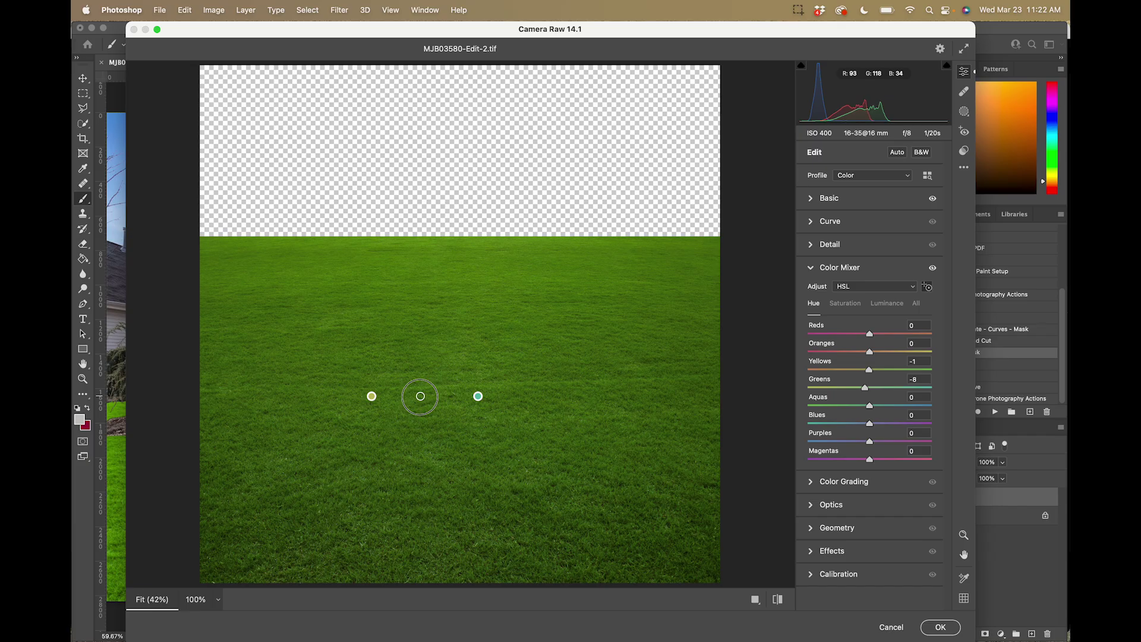
left_click_drag(423, 396, 423, 396)
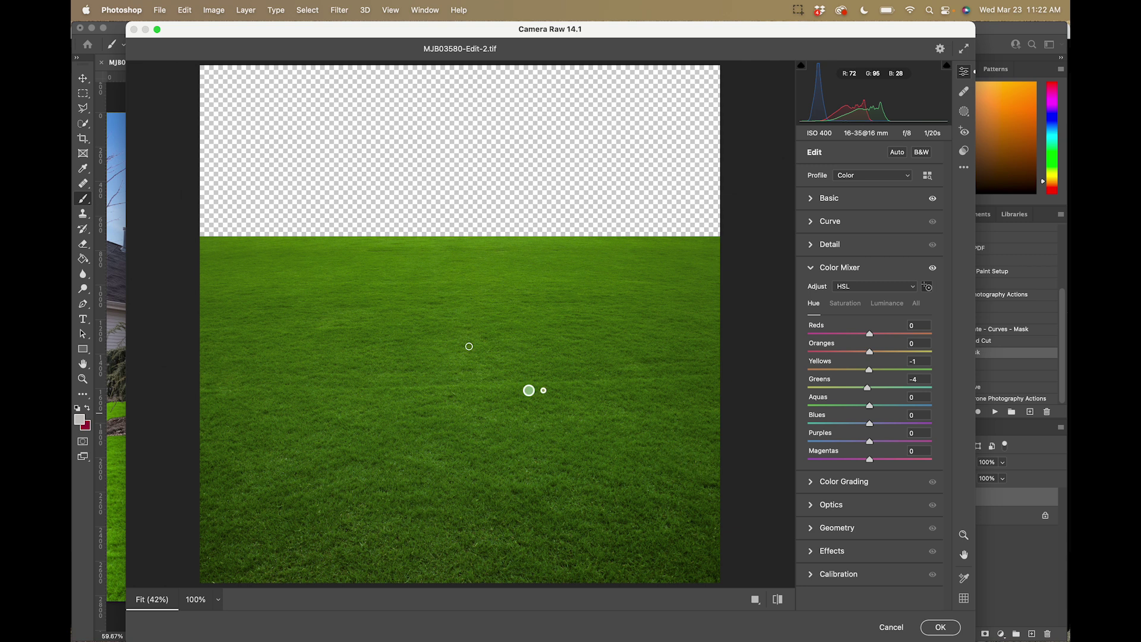
left_click(937, 627)
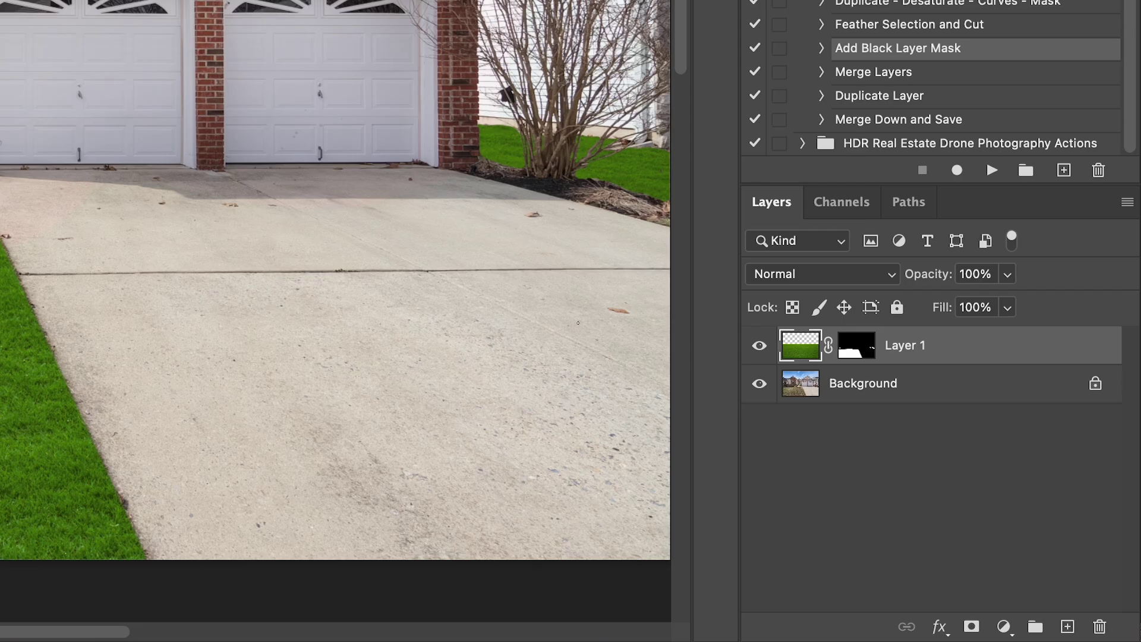
- Reduce the grass layer's opacity to 80%
left_click(1006, 277)
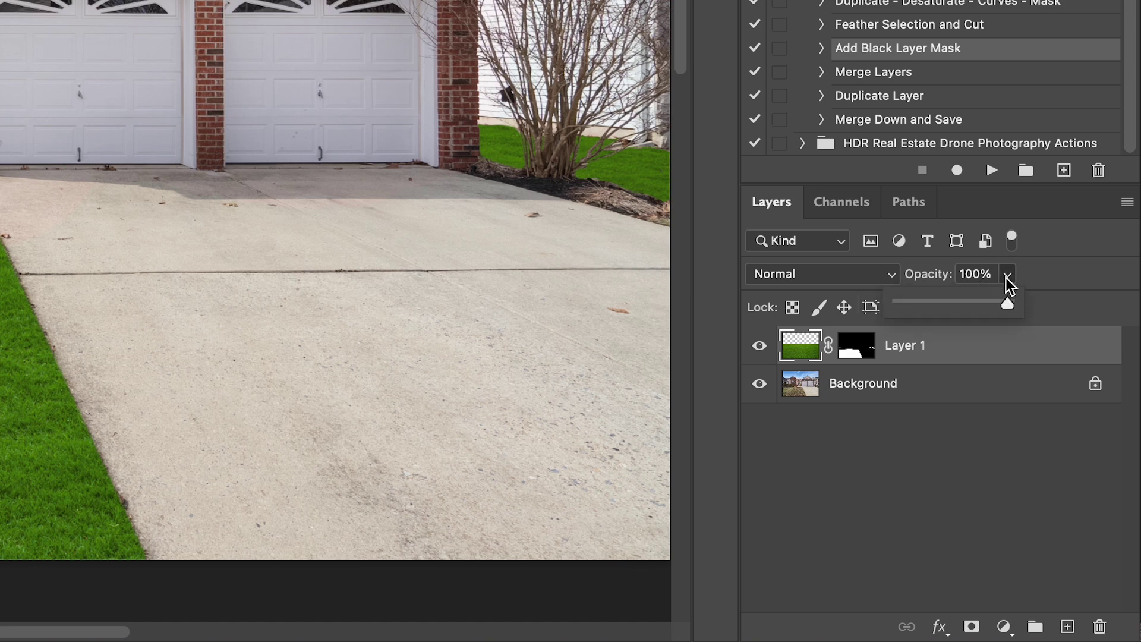
left_click_drag(981, 305, 931, 310)
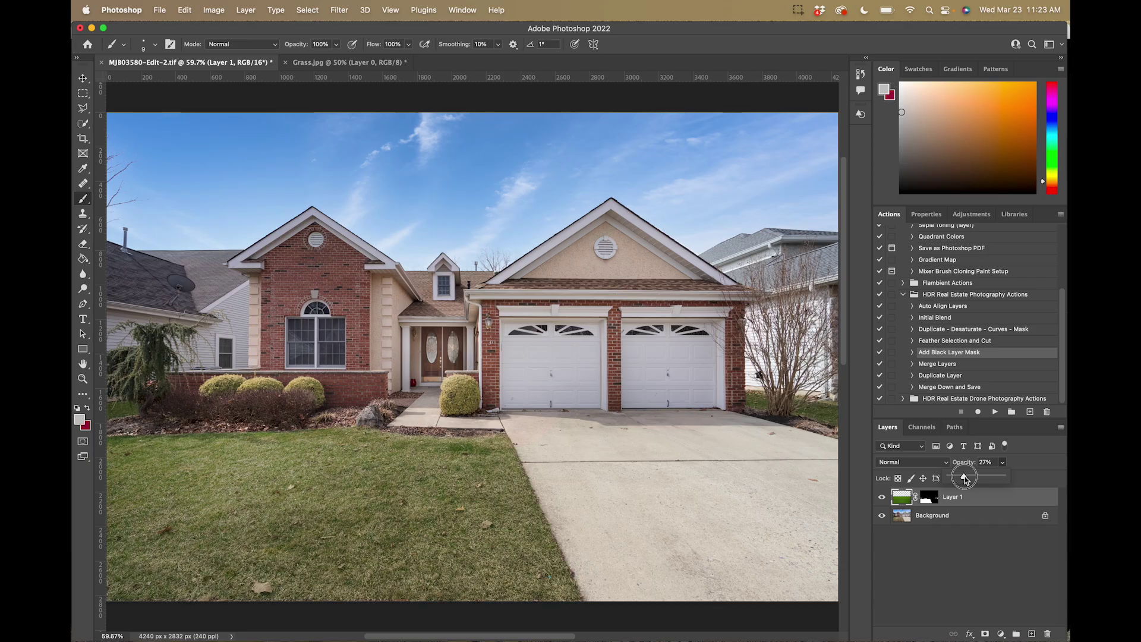
left_click_drag(963, 479, 1021, 471)
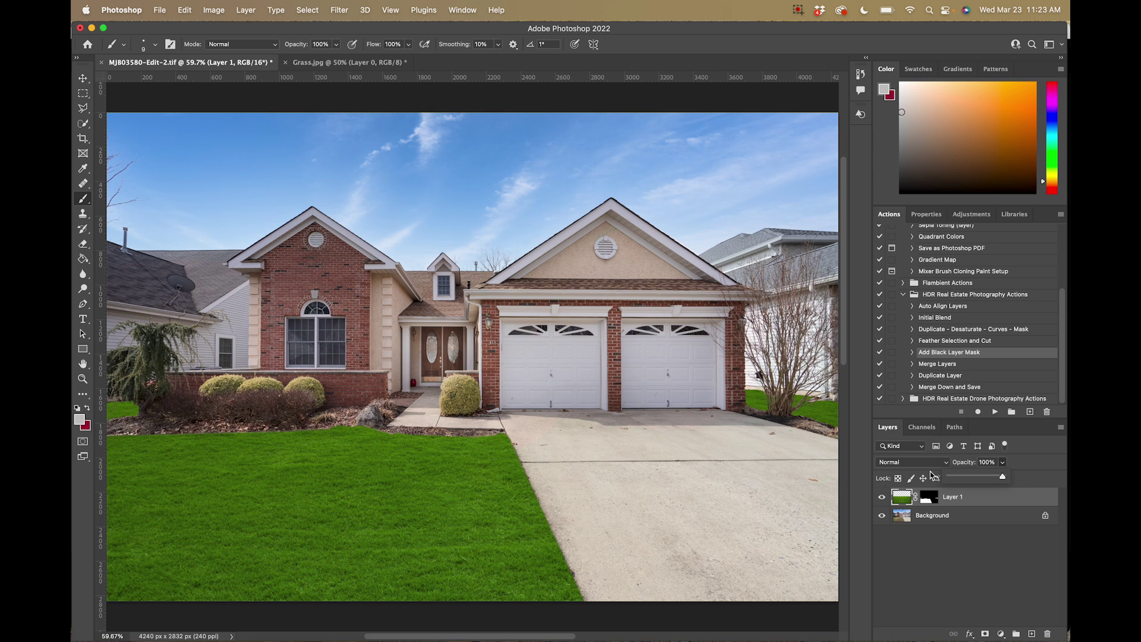
left_click_drag(1002, 478, 998, 479)
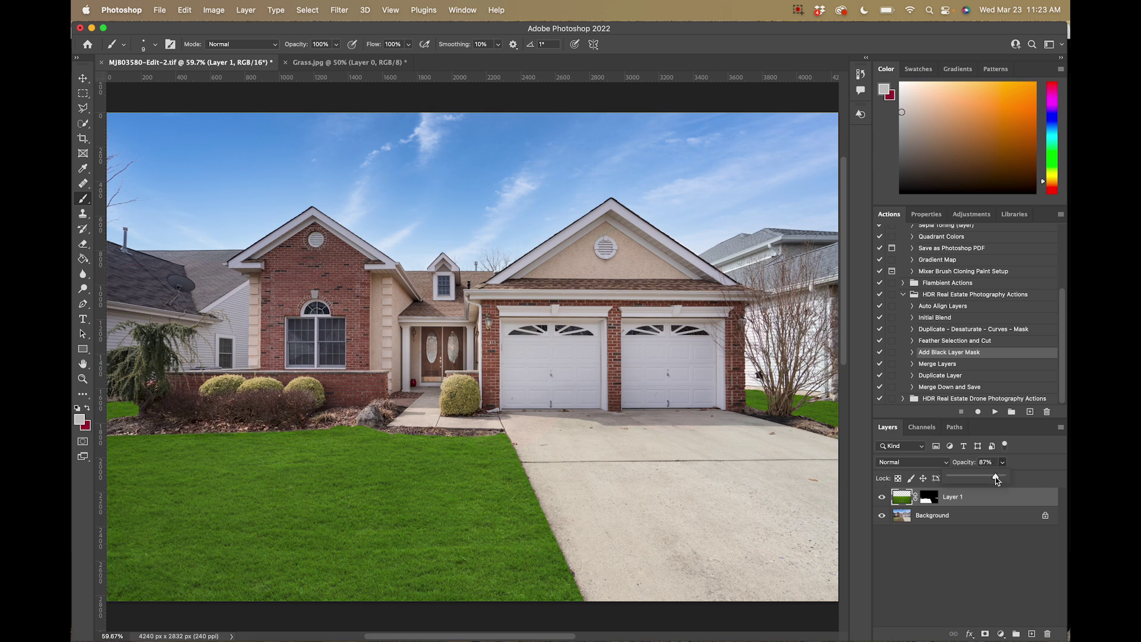
left_click_drag(996, 480, 990, 478)
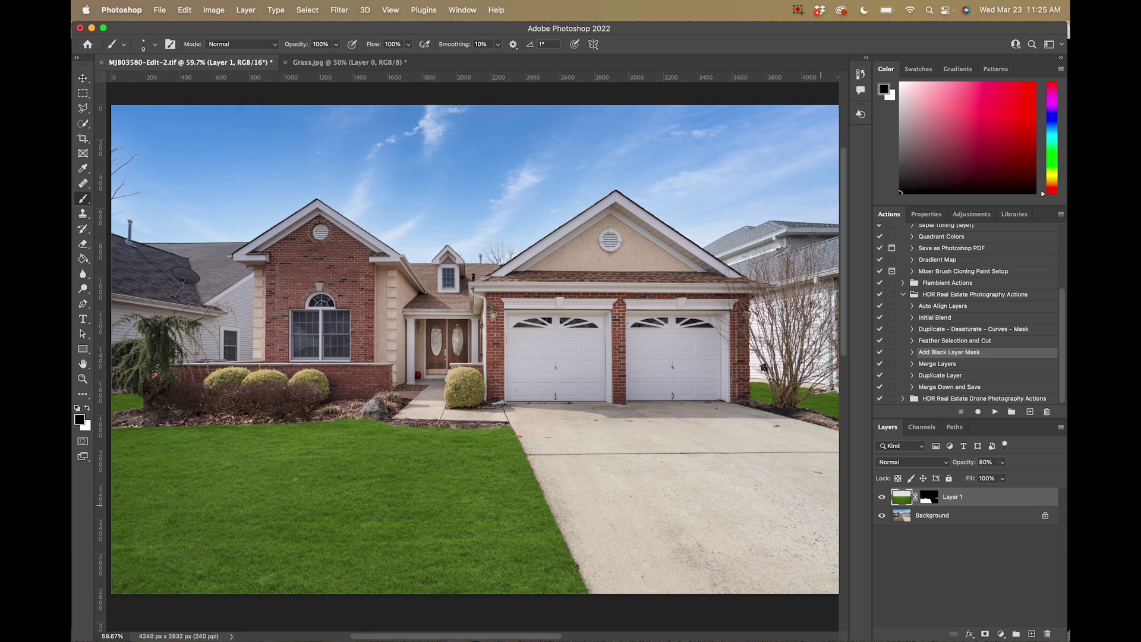
- Select the grass layer's mask and set the brush flow to 4% for blending the grass near the bare shrub
key("z")
left_click_drag(773, 378, 588, 407)
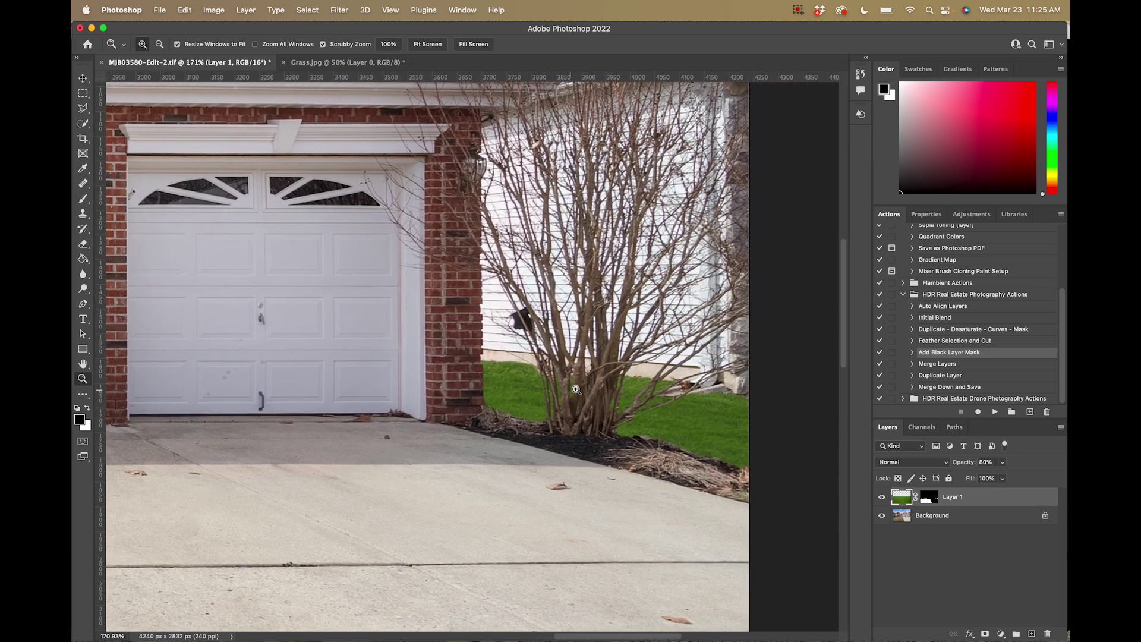
key("b")
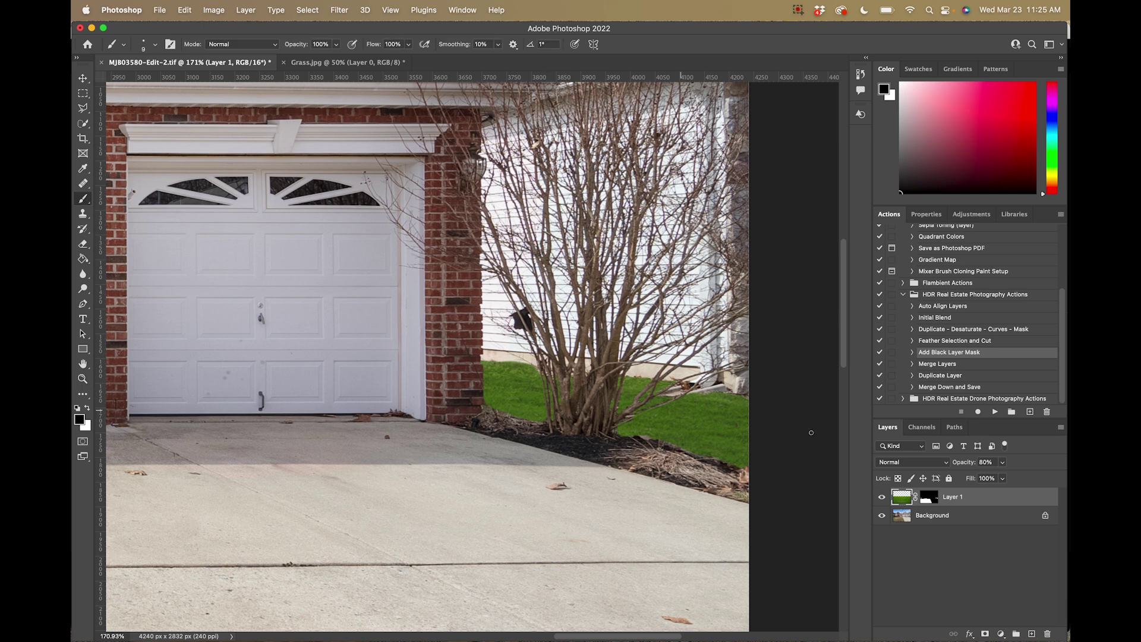
left_click(931, 499)
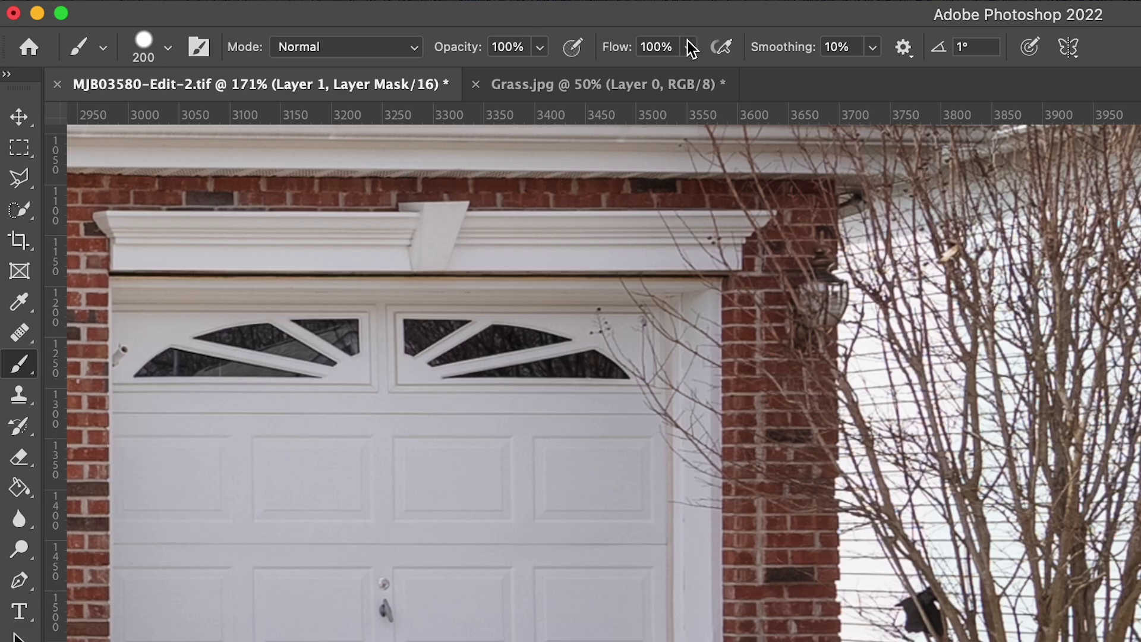
left_click(689, 48)
left_click_drag(596, 77, 583, 76)
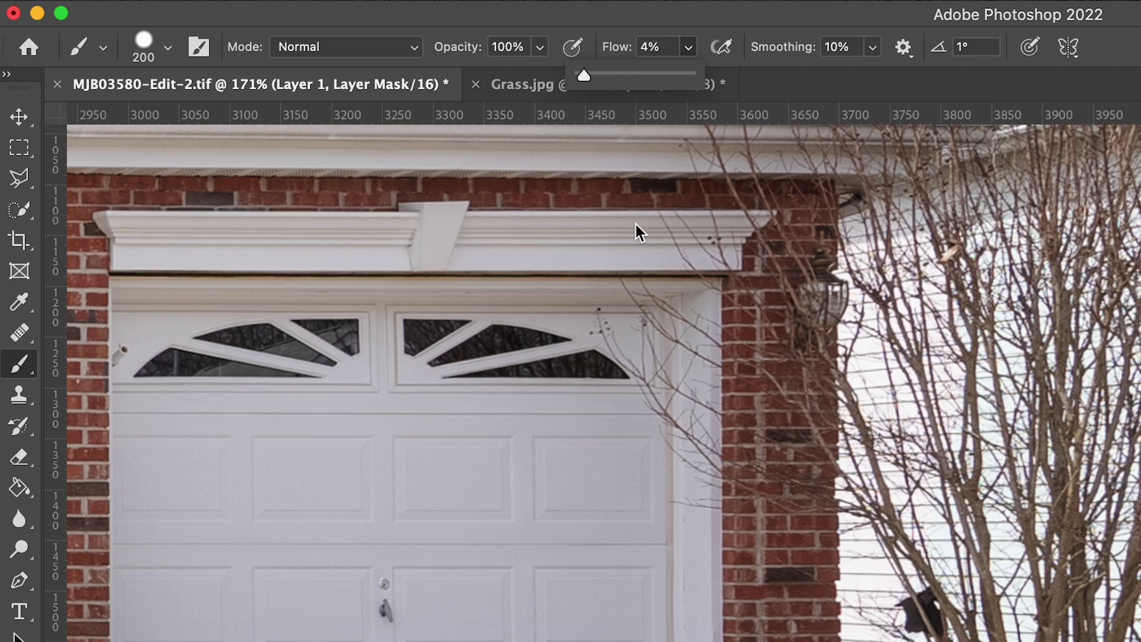
left_click(506, 502)
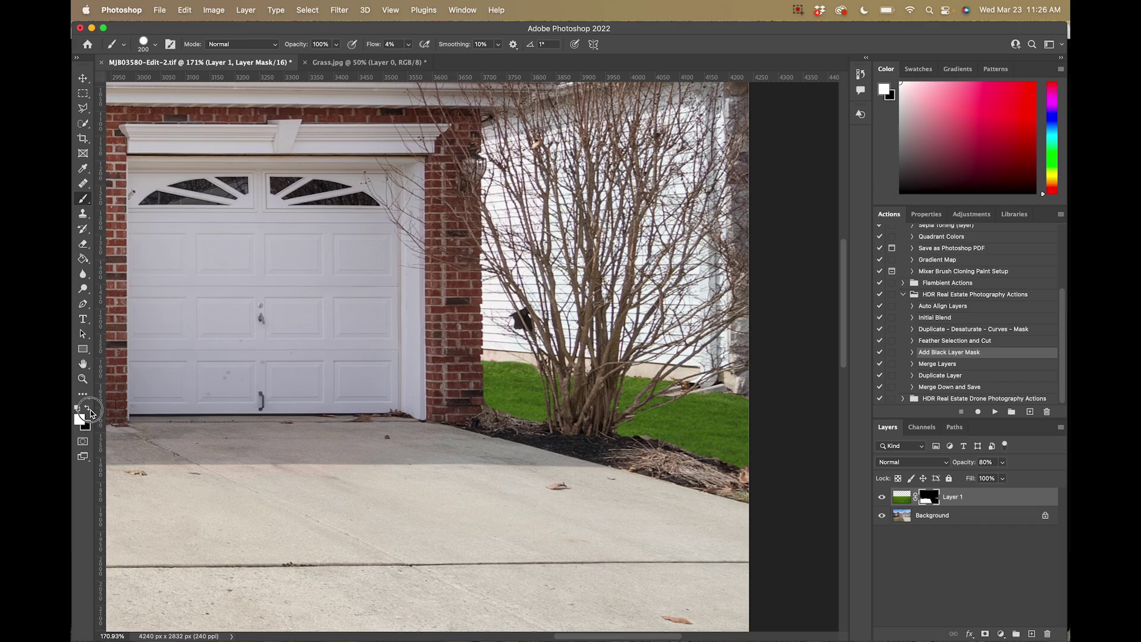
- Make black the foreground color and lightly paint the mask over the side and main lawns, starting with a 200 px brush
left_click(90, 409)
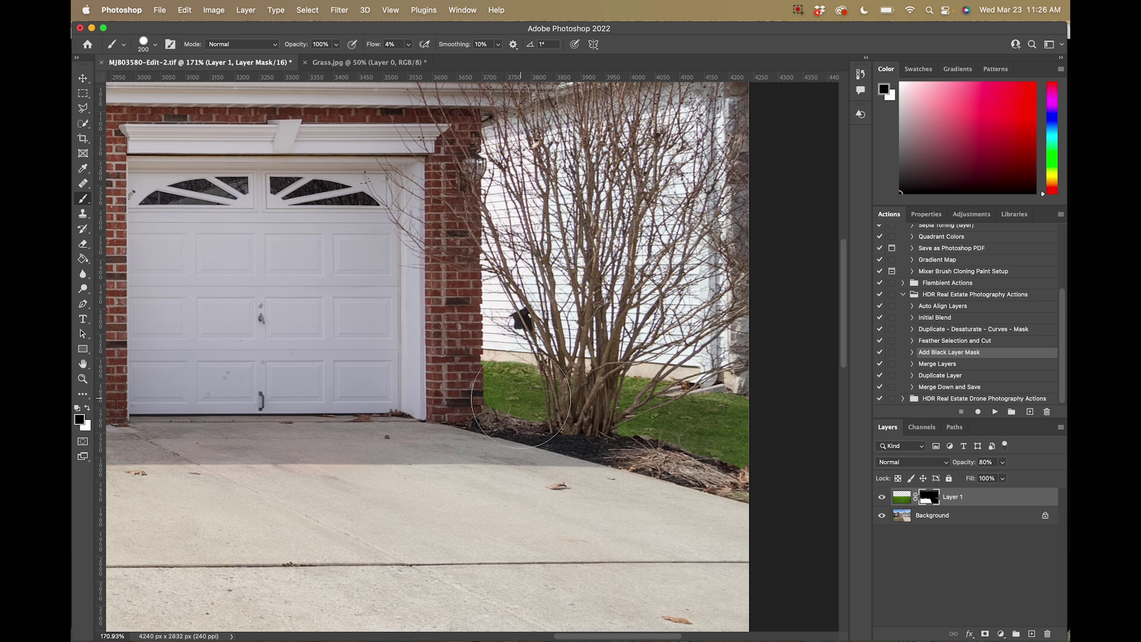
key("super+0")
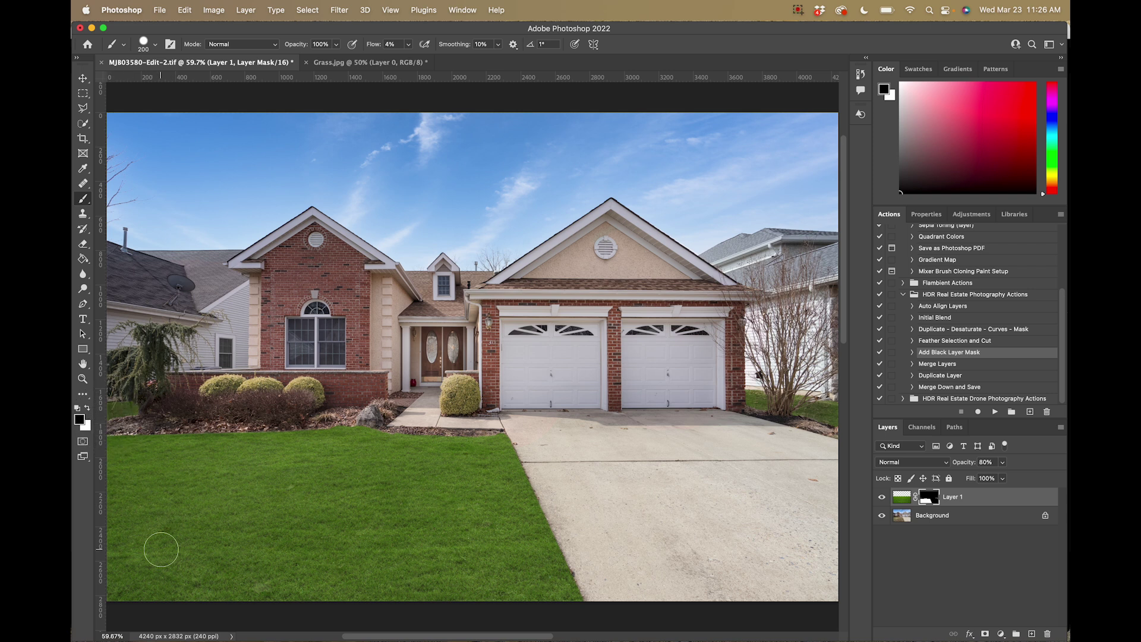
key("bracketright")
key("bracketright")
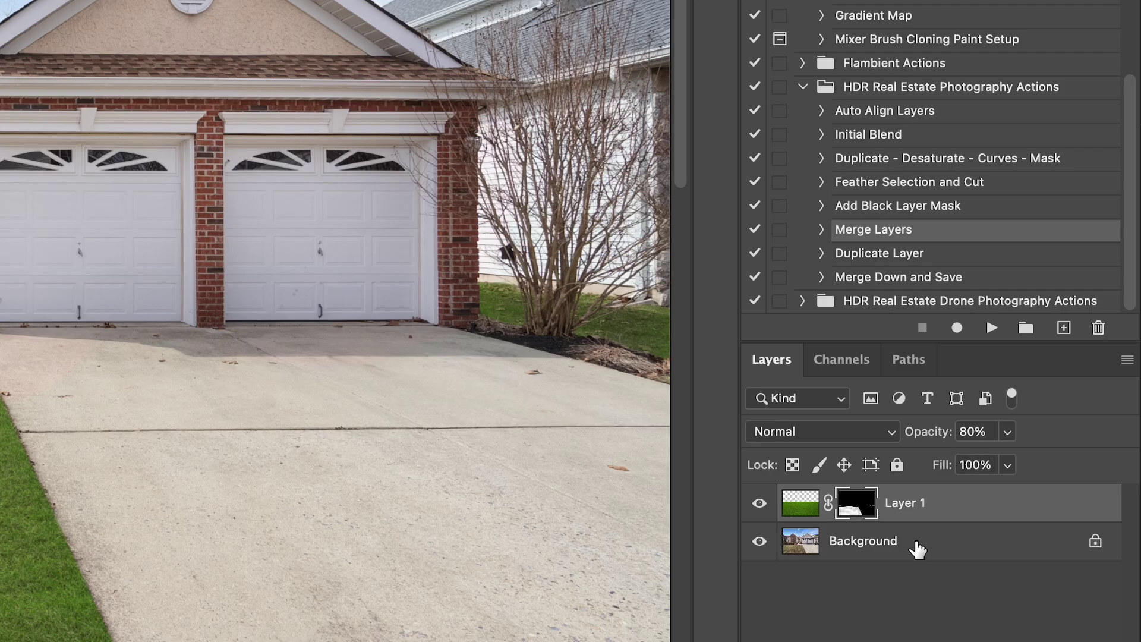
- Merge the grass and background layers with the Merge Layers action and switch to Lightroom Classic
left_click(924, 499)
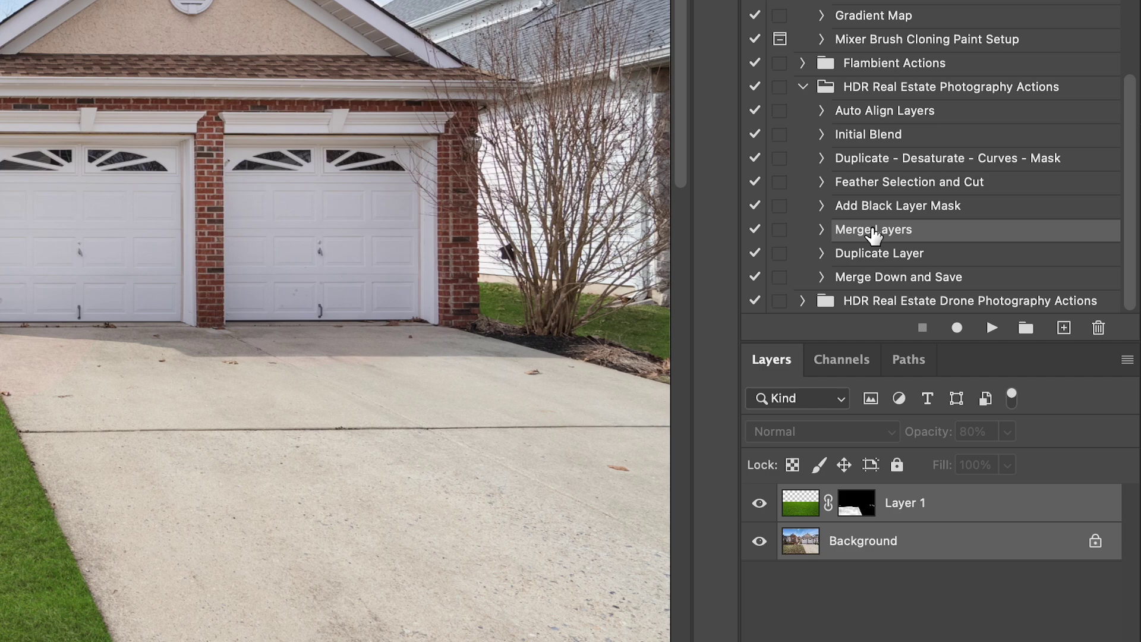
left_click(991, 328)
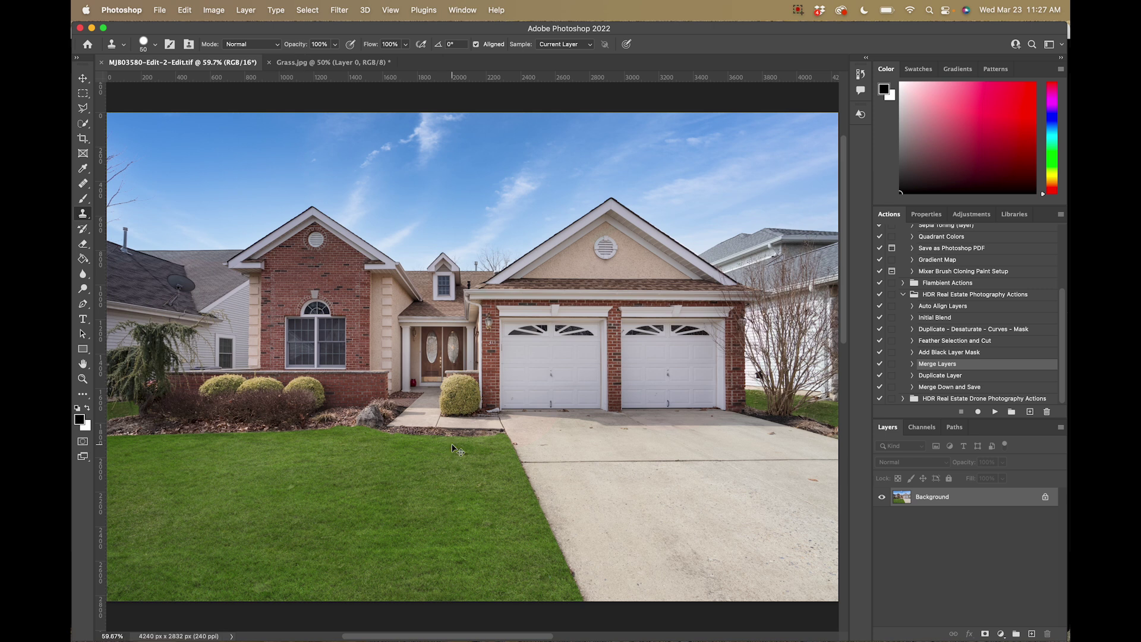
key("super+Tab")
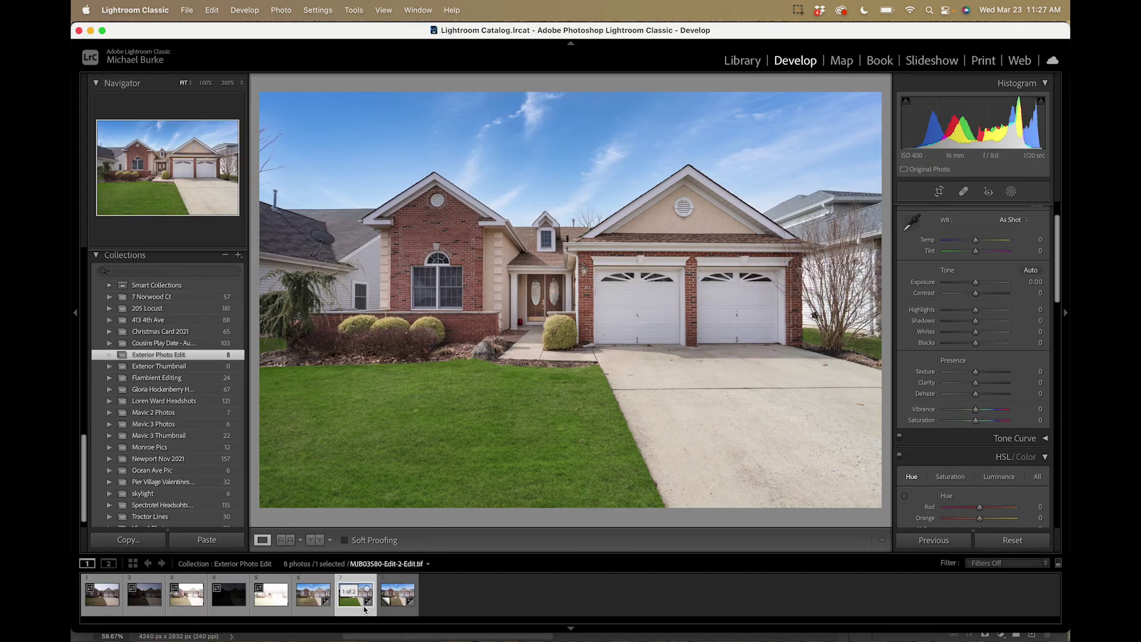
- Compare the green-lawn edit with the brown-lawn virtual copy, ending on the green-lawn photo
key("Right")
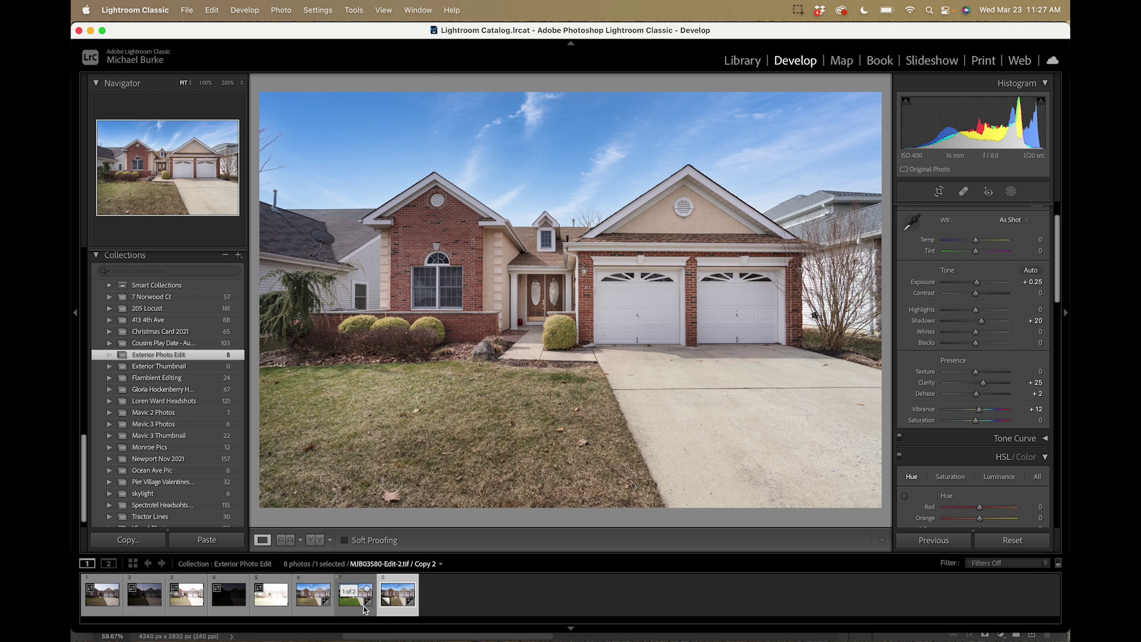
key("Left")
key("Right")
key("Left")
left_click(364, 609)
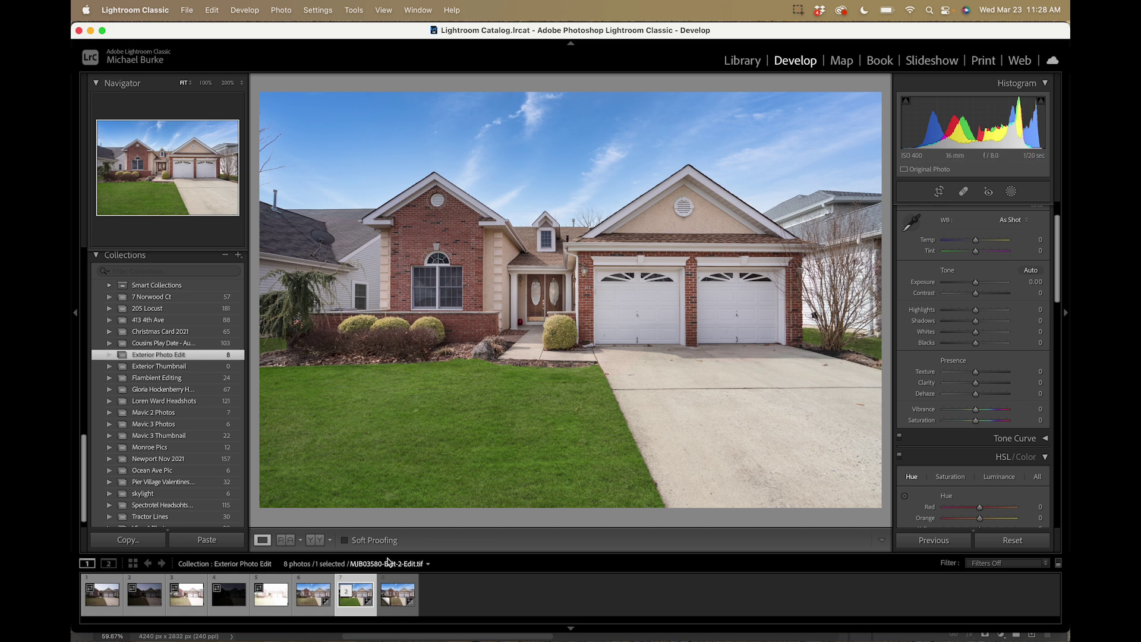
- Set the sharpening amount of the green-lawn photo to 71
scroll(979, 458, "down", 4)
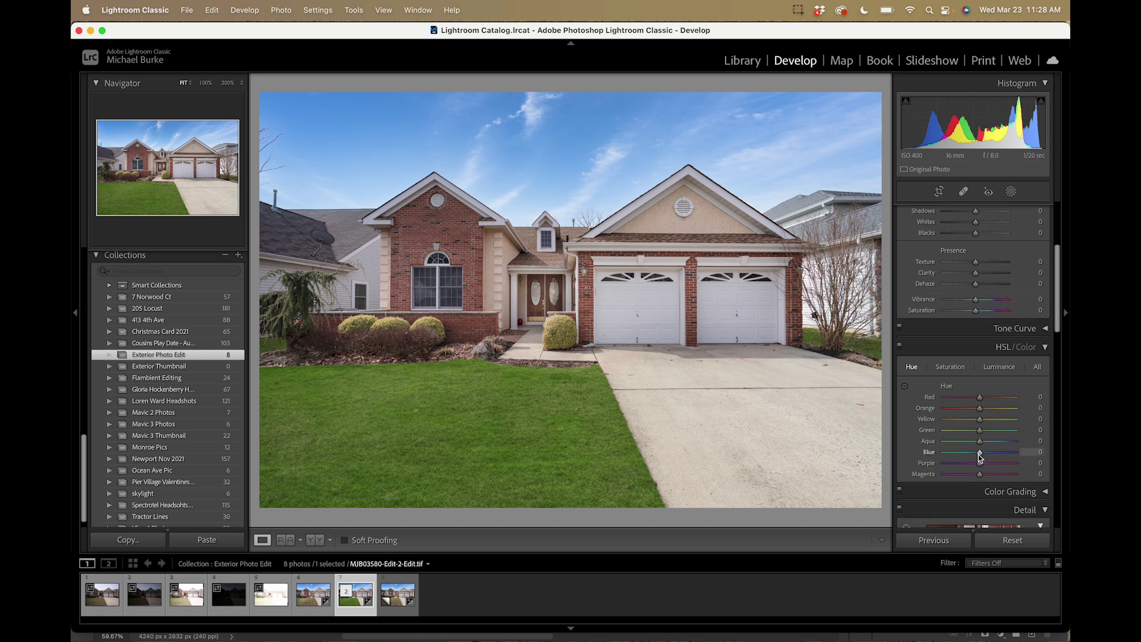
scroll(979, 458, "down", 12)
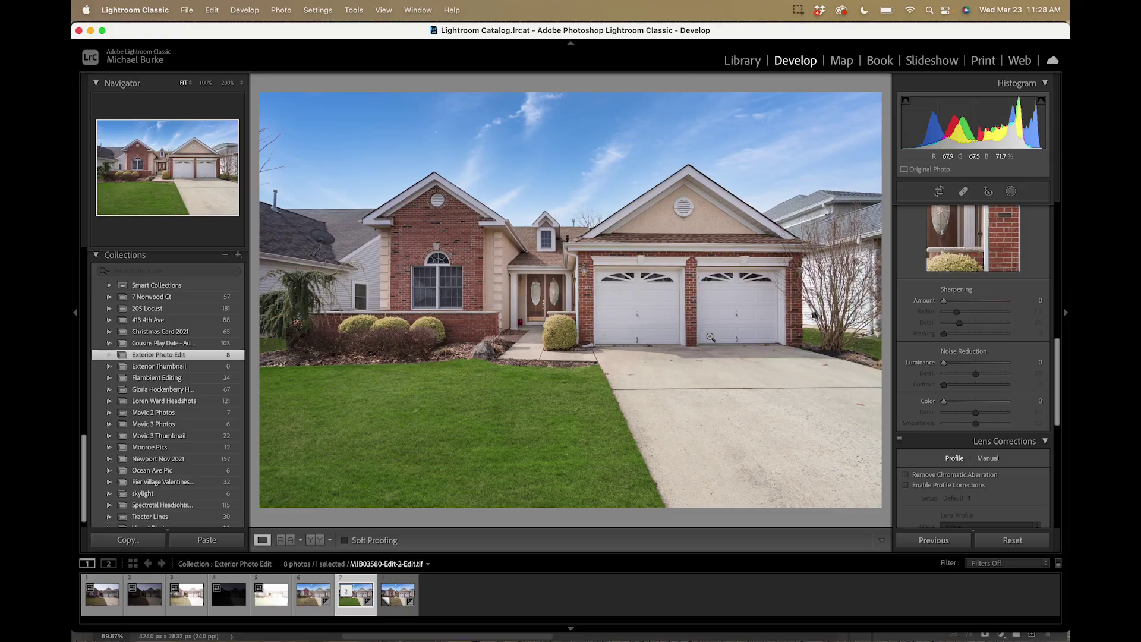
scroll(951, 331, "up", 3)
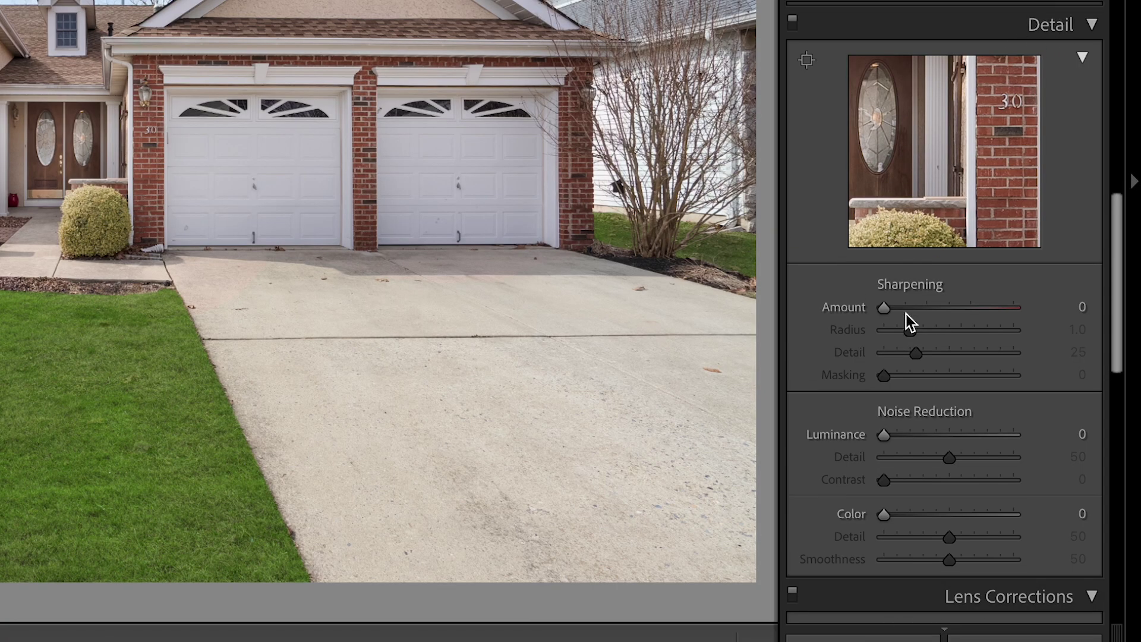
left_click_drag(884, 308, 937, 307)
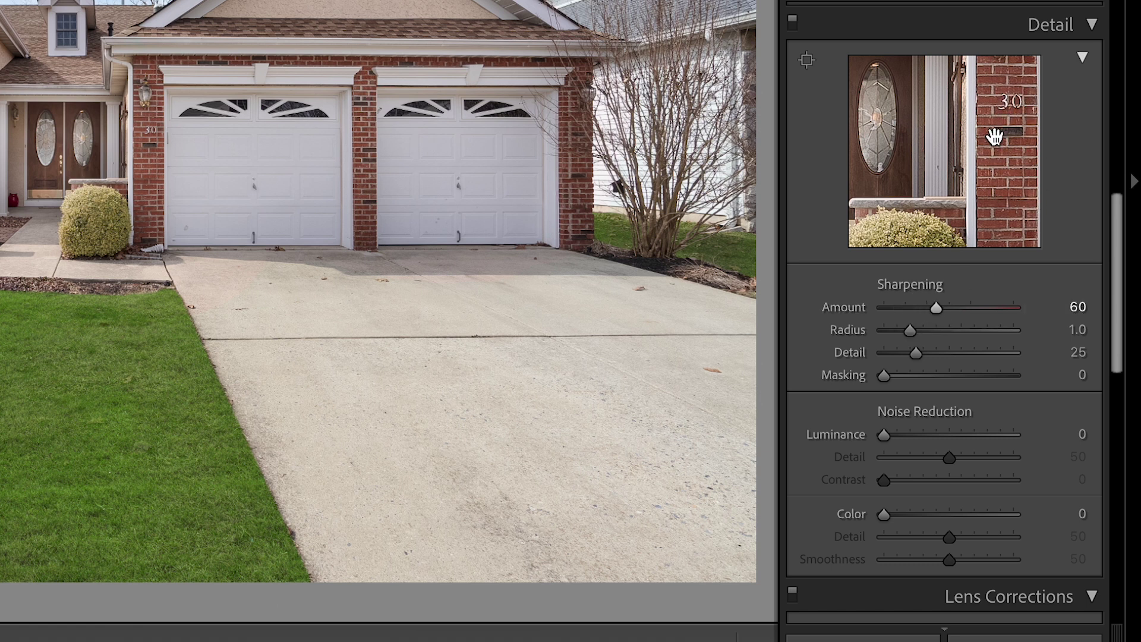
mouse_move(929, 308)
left_mouse_down()
mouse_move(855, 311)
mouse_move(954, 294)
mouse_move(937, 298)
left_mouse_up()
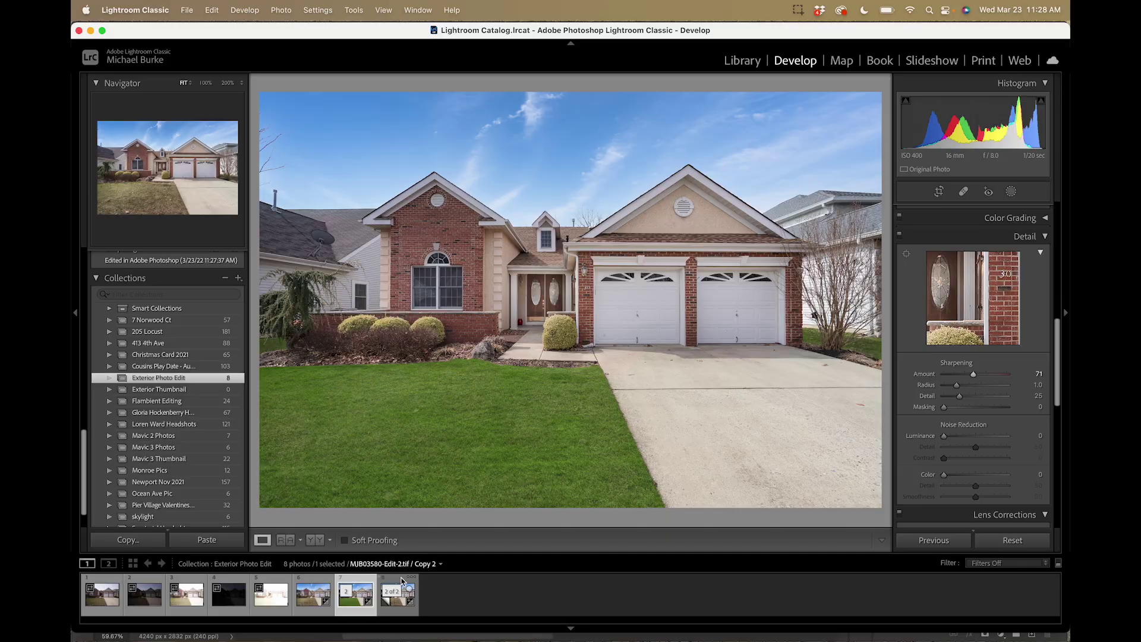
- Select the brown-lawn virtual copy and set its sharpening amount to 71 as well
left_click(403, 588)
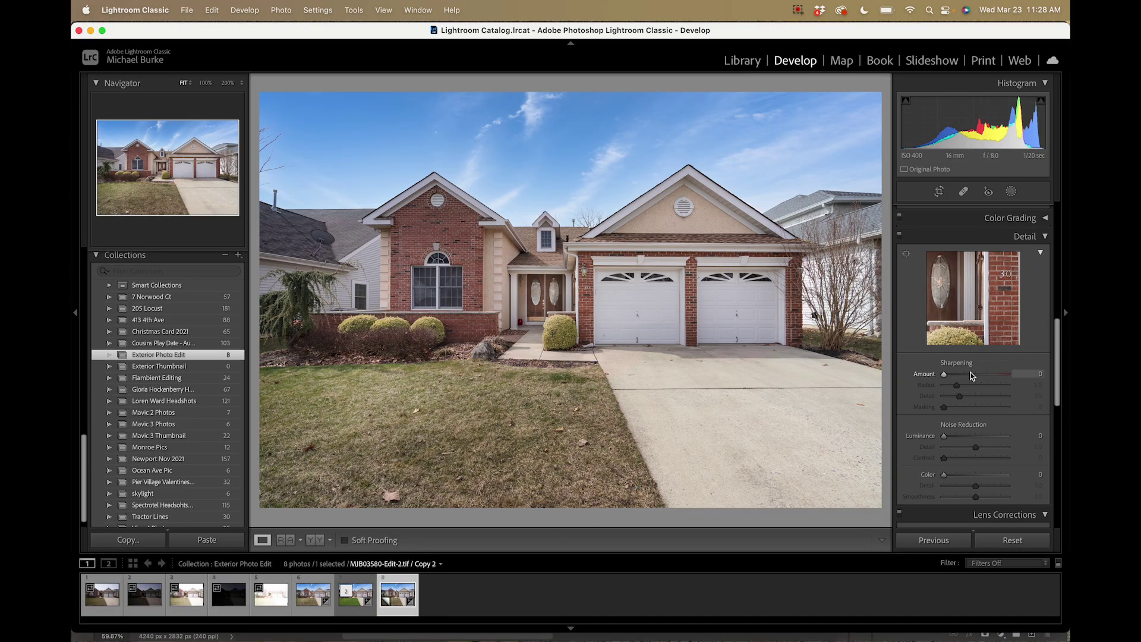
left_click(1042, 373)
type("70")
key("Return")
key("Up")
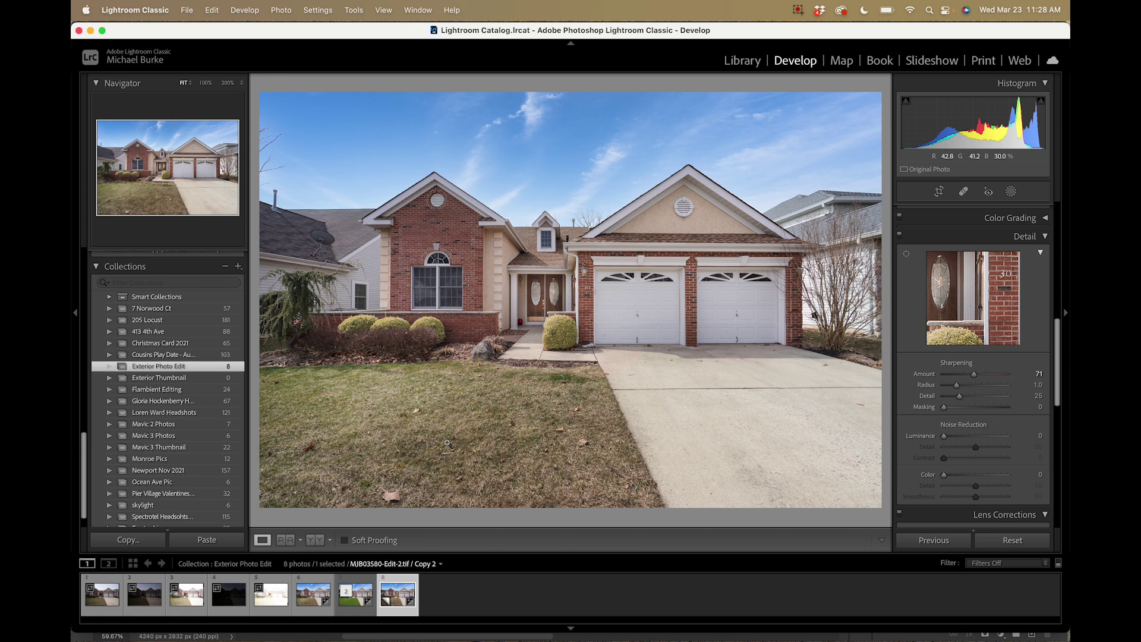
- Compare the two sharpened versions of the house photo, finishing on the one with green grass
key("Left")
key("Right")
key("Left")
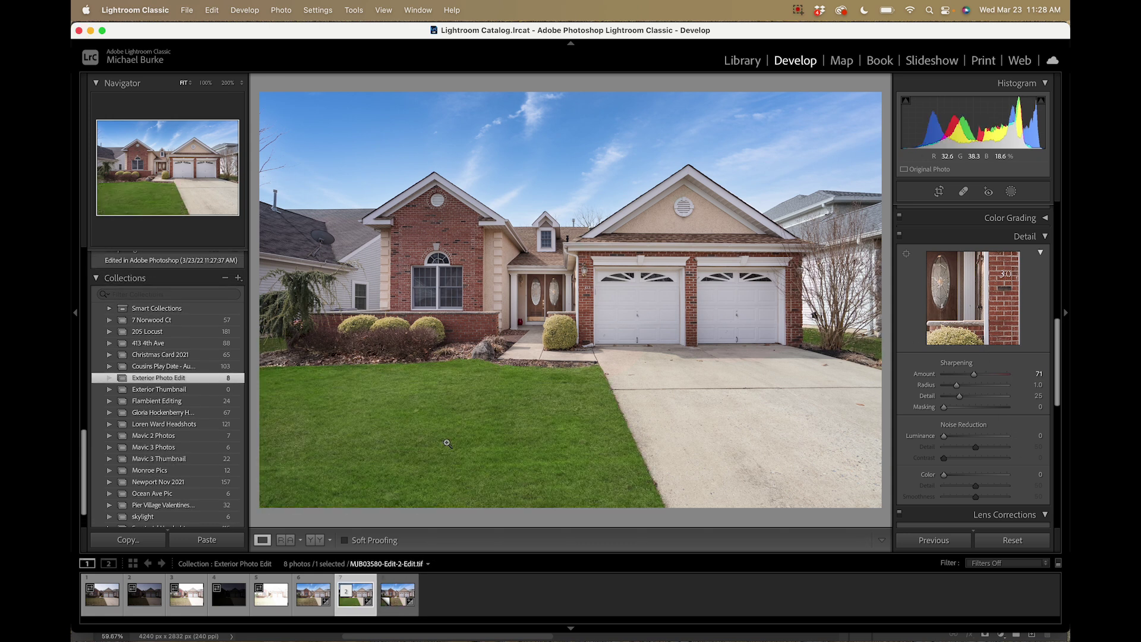